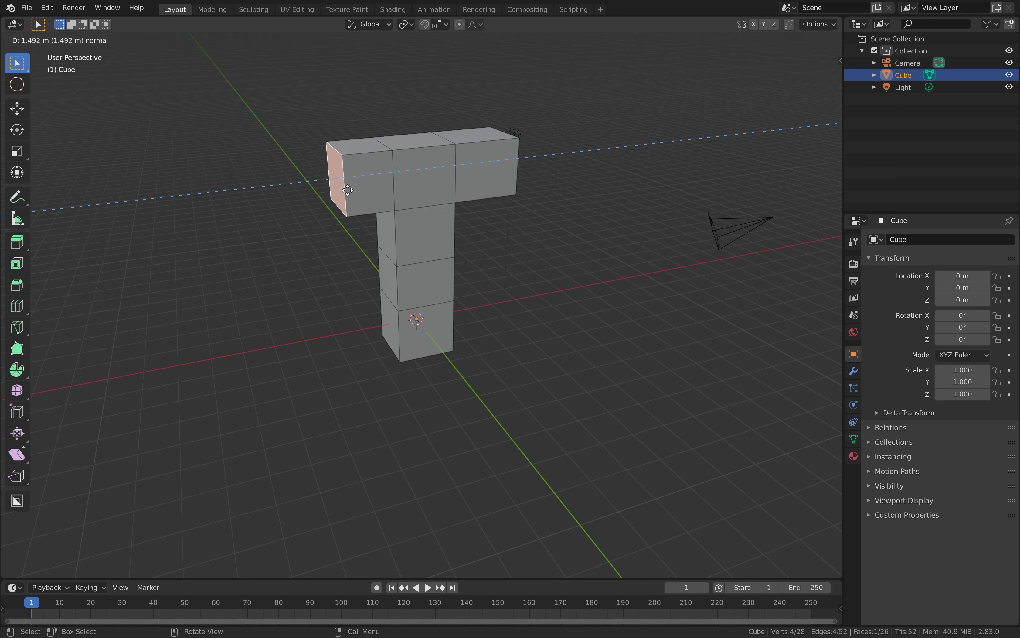
Return to Object Mode and examine the T-shaped mesh from several angles.
{"action": "middle_click_drag", "start_coordinate": [382, 192], "coordinate": [343, 187]}
{"action": "key", "text": "Tab"}
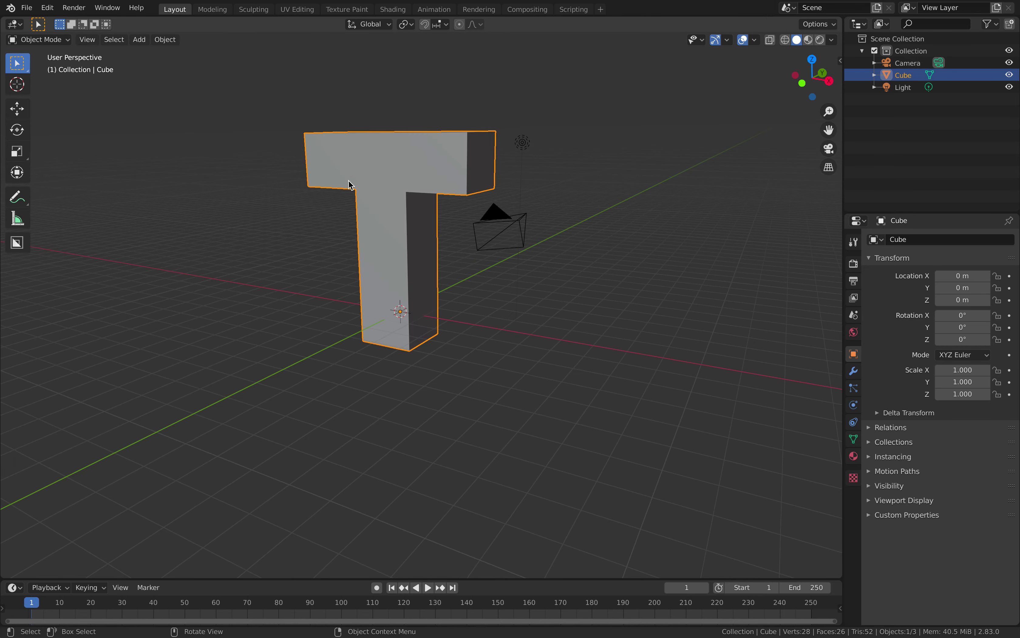
{"action": "scroll", "coordinate": [461, 179], "scroll_direction": "down", "scroll_amount": 1}
{"action": "scroll", "coordinate": [461, 178], "scroll_direction": "up", "scroll_amount": 1}
{"action": "scroll", "coordinate": [461, 177], "scroll_direction": "up", "scroll_amount": 2}
{"action": "middle_click_drag", "start_coordinate": [513, 172], "coordinate": [534, 223], "text": "shift"}
{"action": "scroll", "coordinate": [521, 259], "scroll_direction": "down", "scroll_amount": 1}
{"action": "middle_click_drag", "start_coordinate": [457, 218], "coordinate": [498, 219]}
{"action": "key", "text": "Tab"}
{"action": "key", "text": "Tab"}
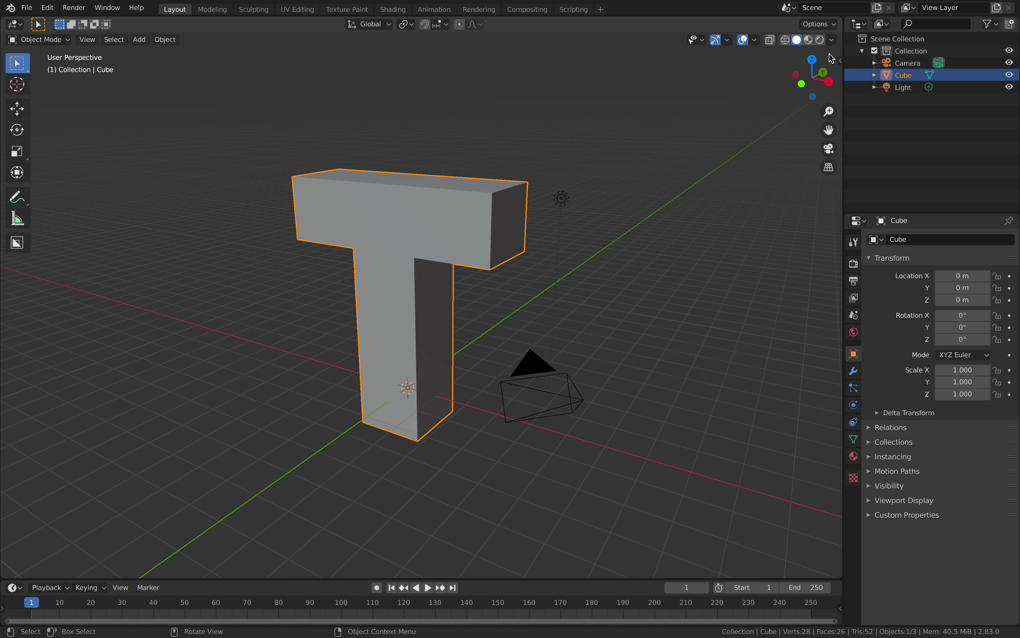
Split the 3D viewport into two stacked areas and make the upper one a Sorcar editor with a new node tree and no sidebar.
{"action": "left_click_drag", "start_coordinate": [840, 18], "coordinate": [668, 245]}
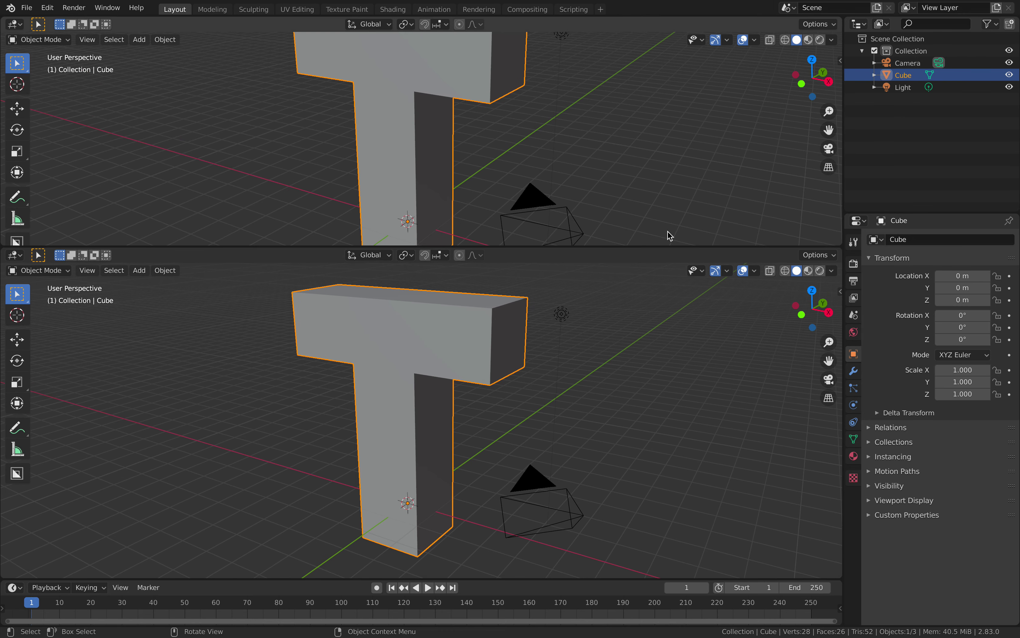
{"action": "left_click", "coordinate": [15, 24]}
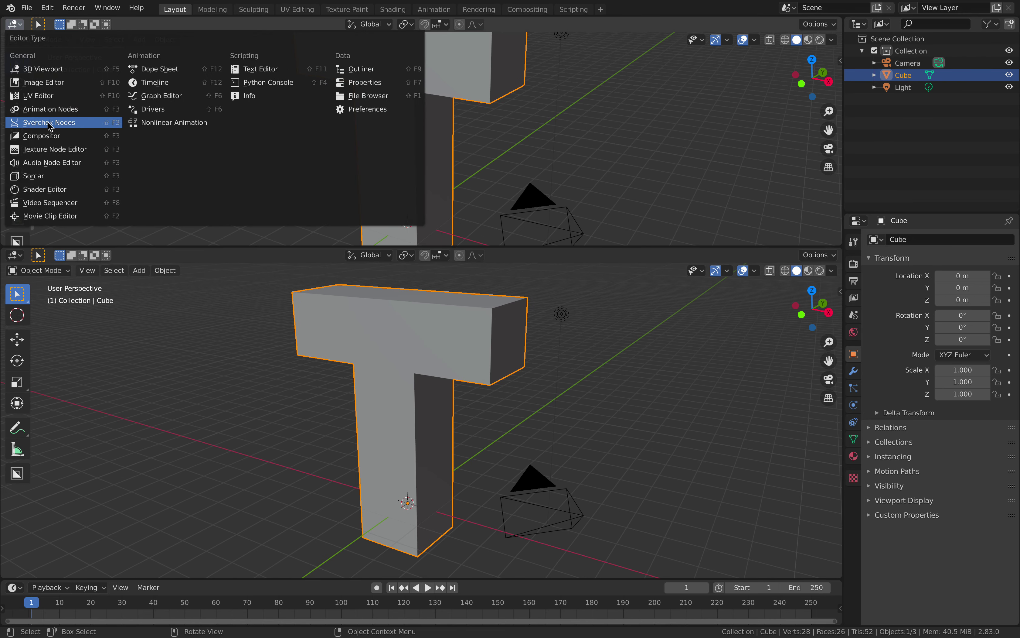
{"action": "left_click", "coordinate": [67, 176]}
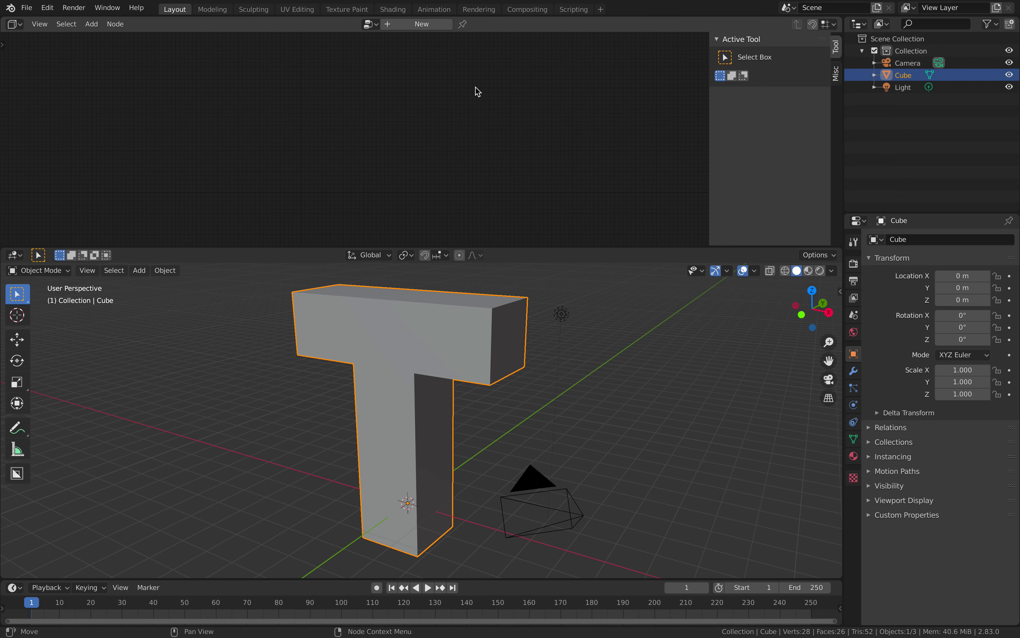
{"action": "left_click", "coordinate": [442, 26]}
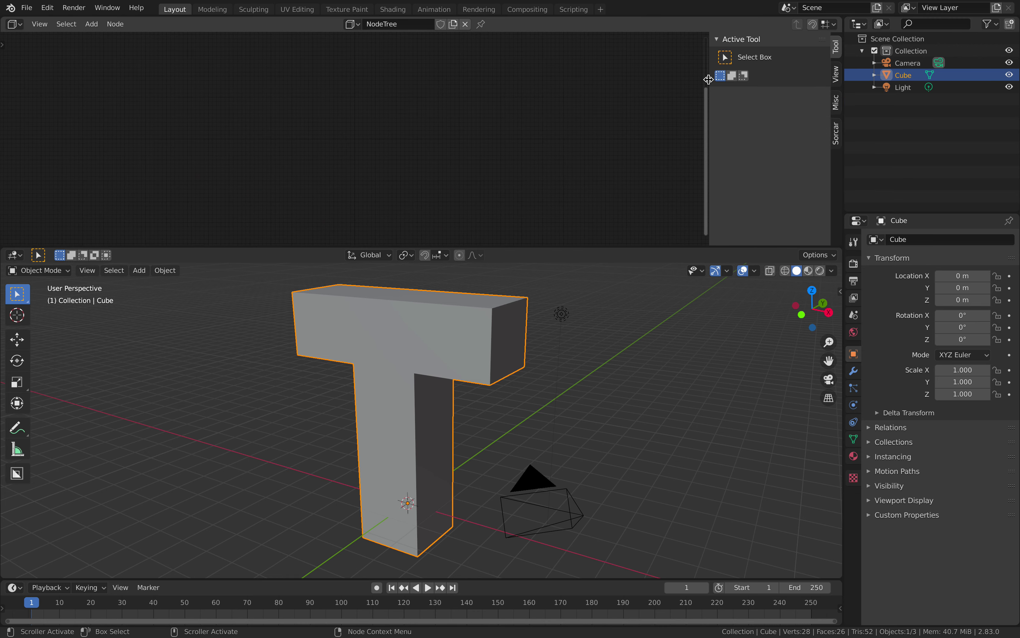
{"action": "left_click_drag", "start_coordinate": [709, 79], "coordinate": [943, 77]}
Delete the T-shaped mesh from the scene.
{"action": "scroll", "coordinate": [539, 357], "scroll_direction": "down", "scroll_amount": 1}
{"action": "middle_click_drag", "start_coordinate": [539, 357], "coordinate": [539, 355]}
{"action": "key", "text": "x"}
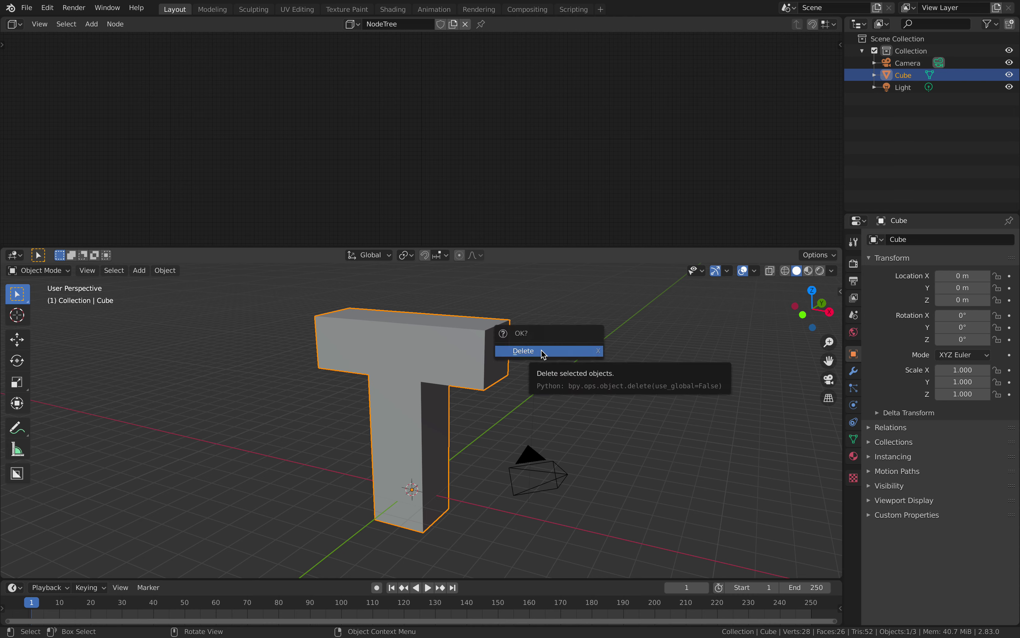
{"action": "left_click", "coordinate": [543, 352]}
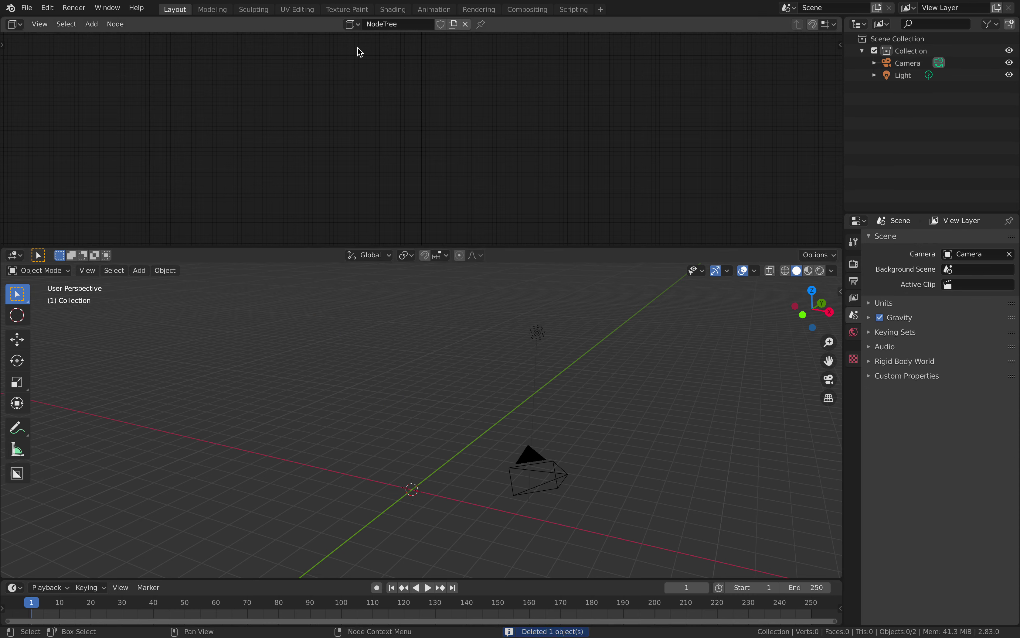
{"action": "key", "text": "shift+a"}
{"action": "left_click", "coordinate": [354, 100]}
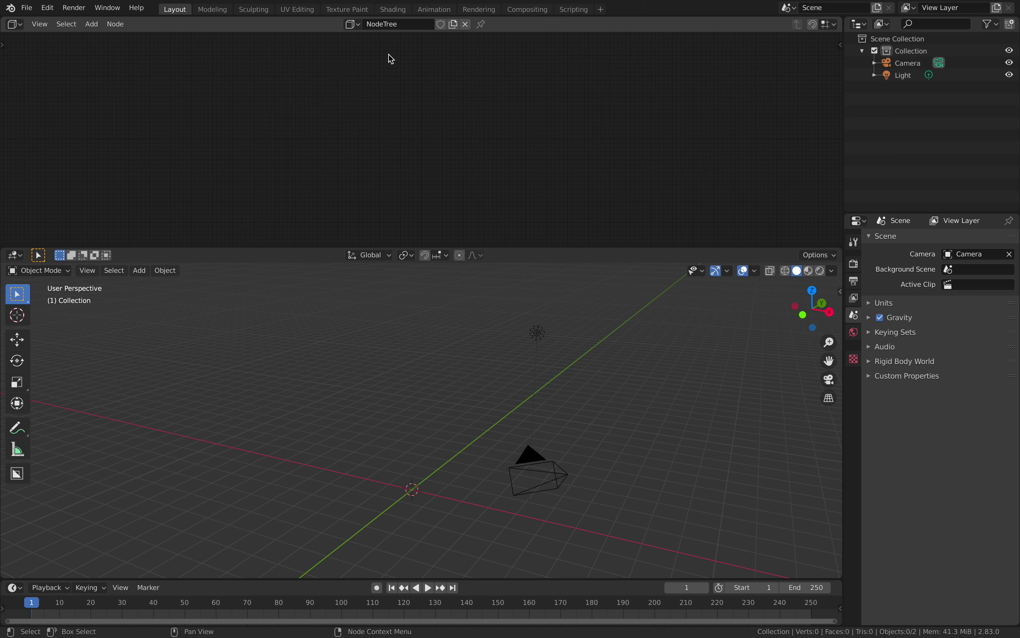
Save the project to the Desktop as Letter_001.blend.
{"action": "left_click", "coordinate": [26, 7]}
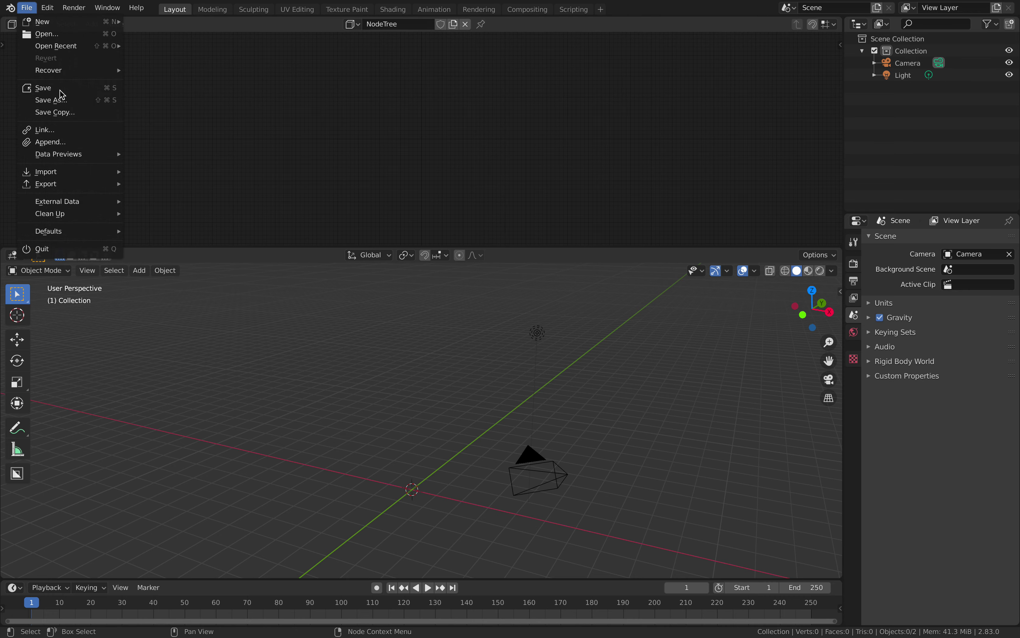
{"action": "left_click", "coordinate": [66, 104]}
{"action": "left_click", "coordinate": [403, 561]}
{"action": "double_click", "coordinate": [354, 562]}
{"action": "type", "text": "L"}
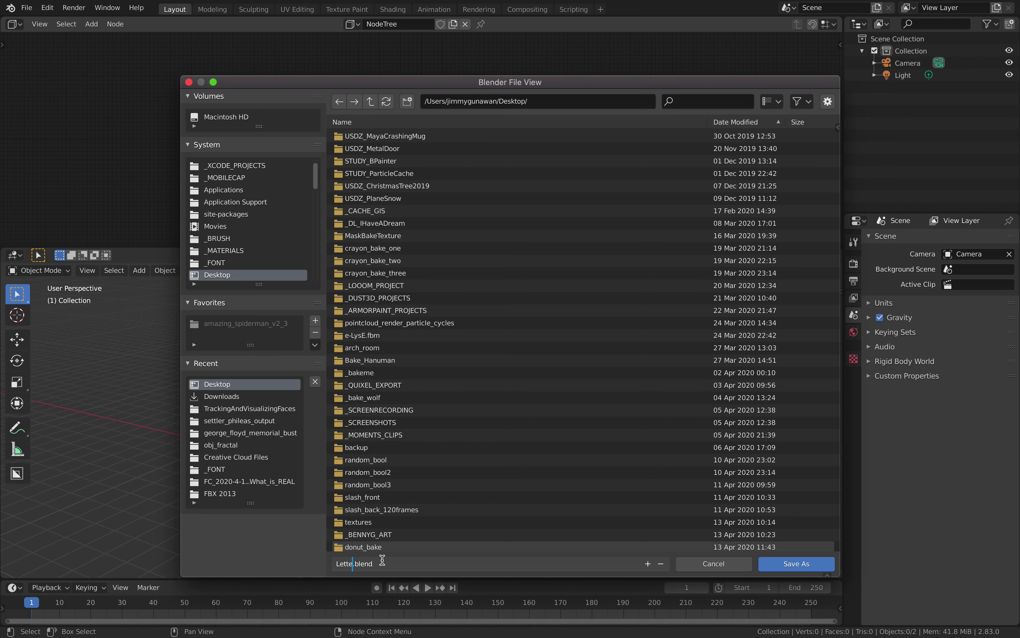
{"action": "type", "text": "etter_001"}
{"action": "key", "text": "Return"}
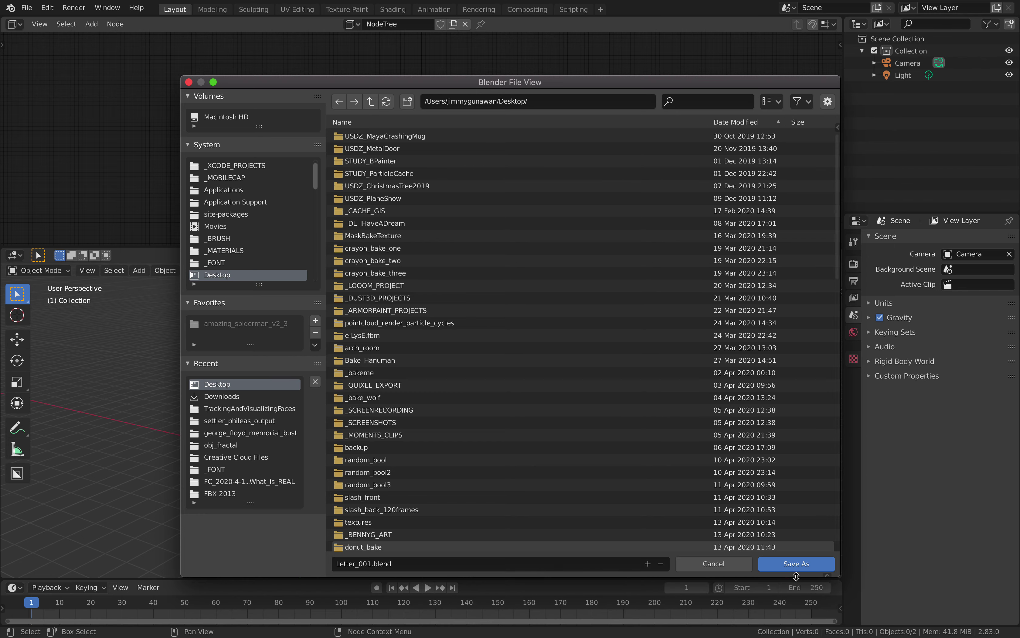
{"action": "left_click", "coordinate": [796, 565]}
Search the Sorcar nodes for "cube" and add a Create Cube node to the node tree.
{"action": "key", "text": "shift+a"}
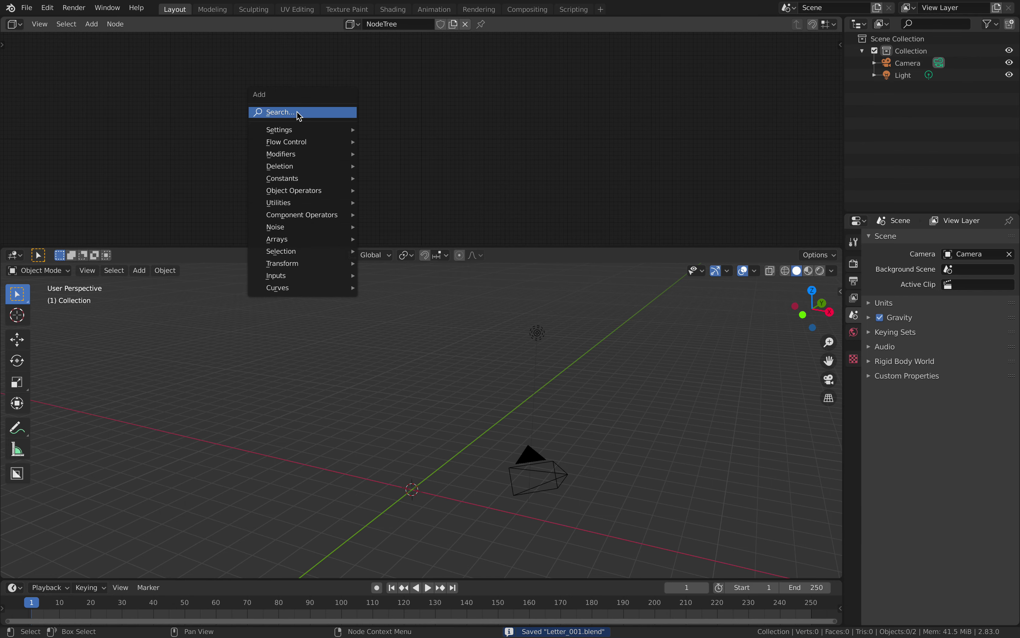
{"action": "left_click", "coordinate": [299, 113]}
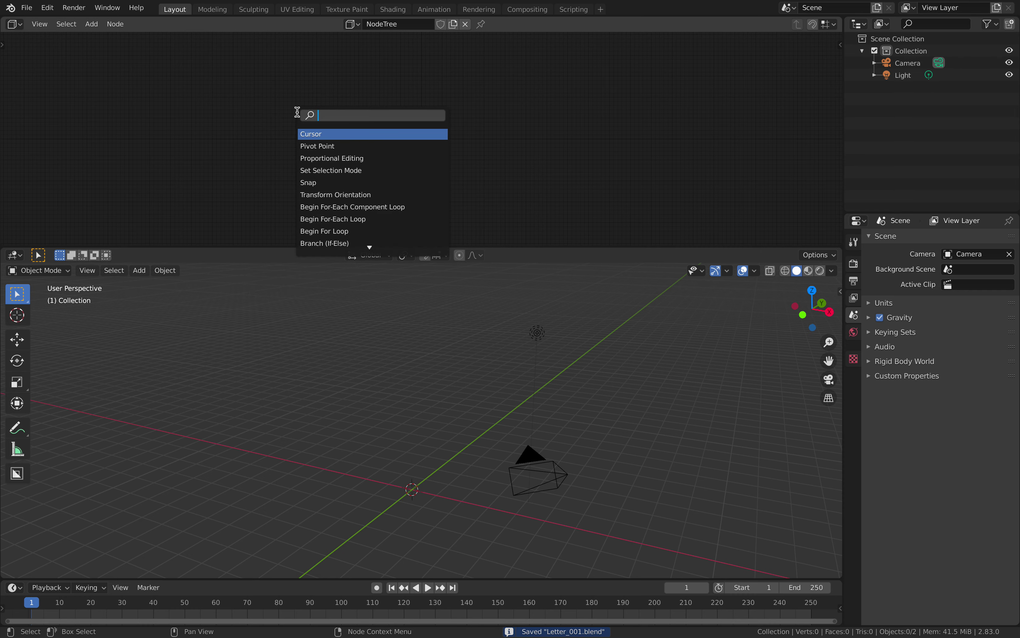
{"action": "type", "text": "box"}
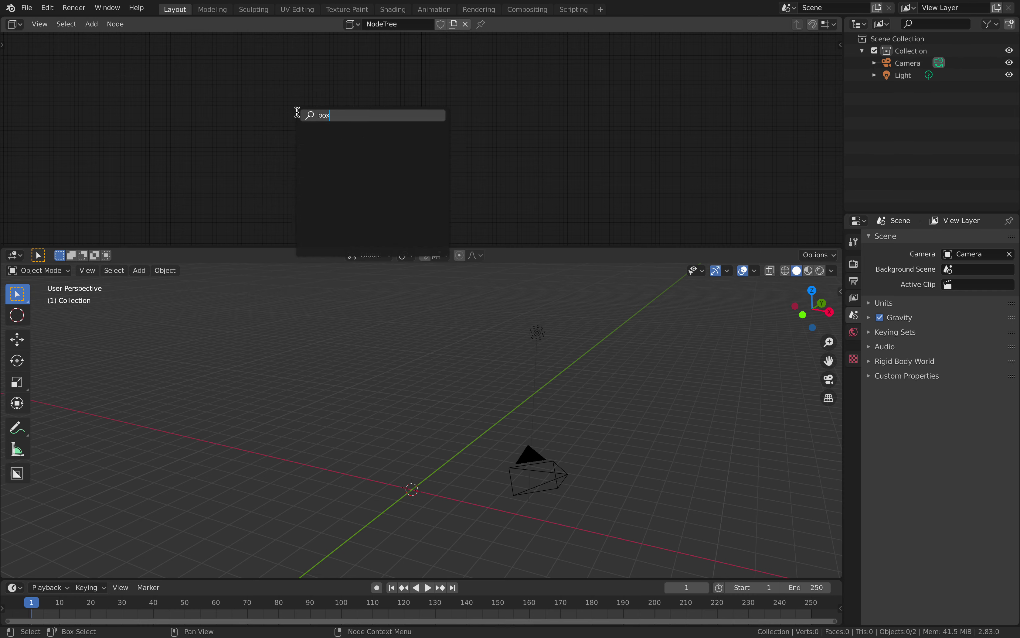
{"action": "key", "text": "BackSpace"}
{"action": "key", "text": "BackSpace"}
{"action": "key", "text": "BackSpace"}
{"action": "type", "text": "cube"}
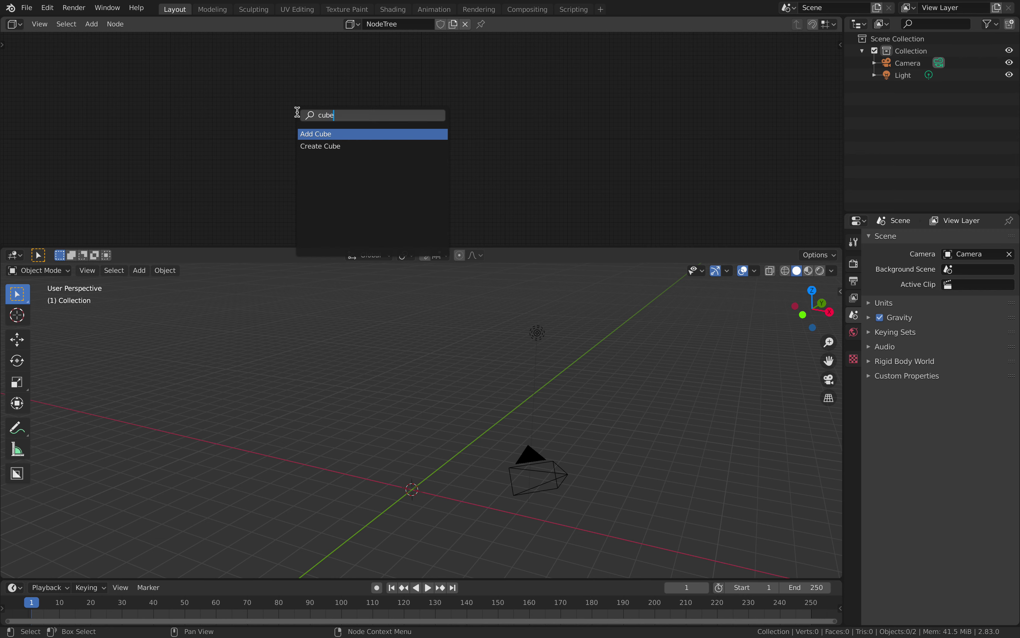
{"action": "left_click", "coordinate": [327, 145]}
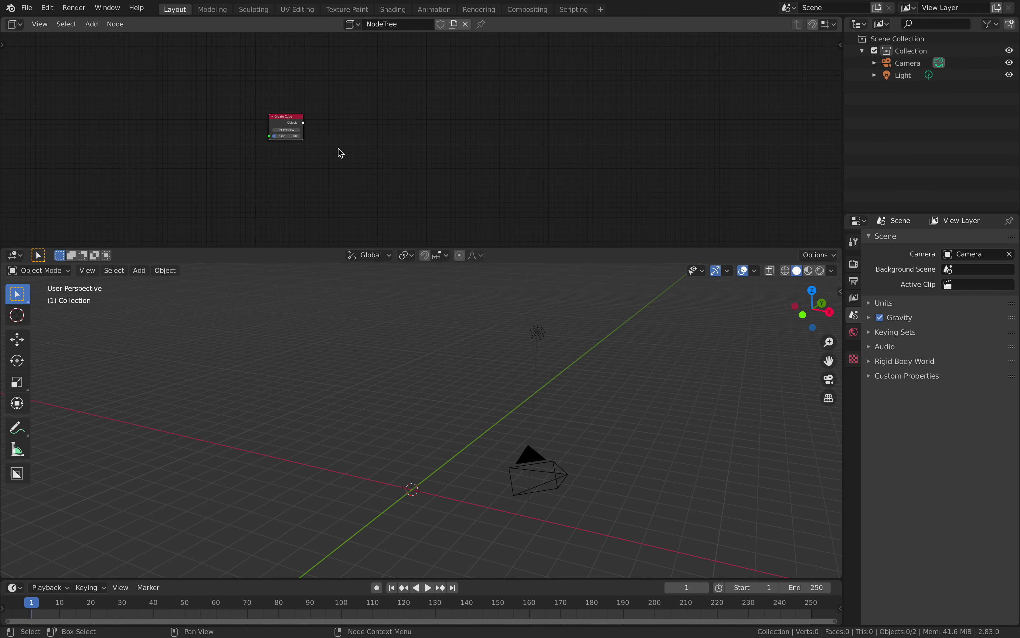
Set the Create Cube node as the preview and make the node editor slightly taller.
{"action": "scroll", "coordinate": [406, 160], "scroll_direction": "up", "scroll_amount": 2}
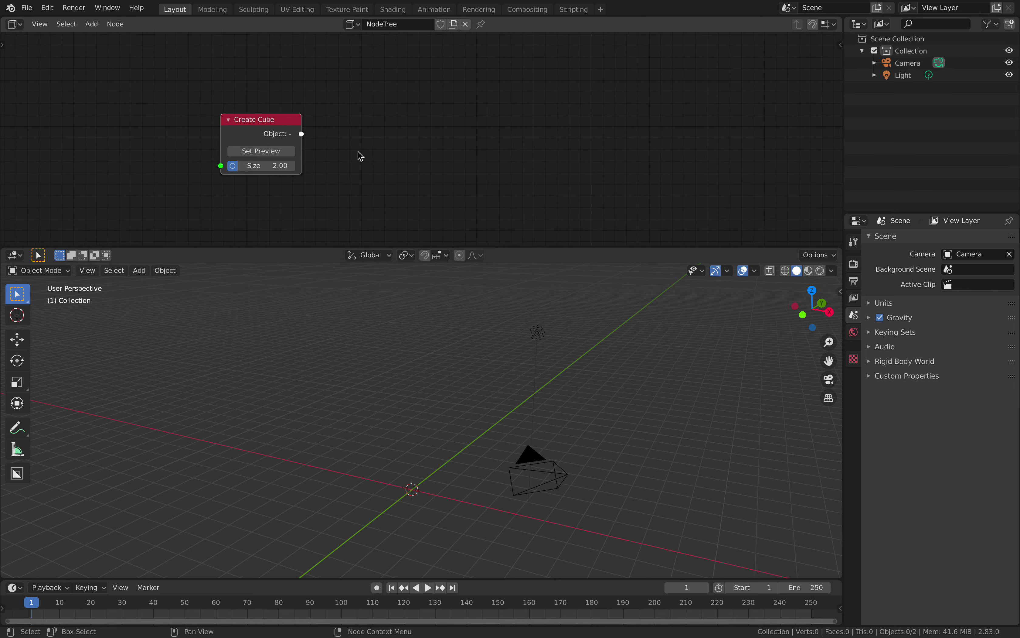
{"action": "left_click", "coordinate": [252, 151]}
{"action": "left_click_drag", "start_coordinate": [458, 246], "coordinate": [459, 252]}
{"action": "scroll", "coordinate": [442, 348], "scroll_direction": "up", "scroll_amount": 3}
{"action": "middle_click_drag", "start_coordinate": [441, 348], "coordinate": [452, 375]}
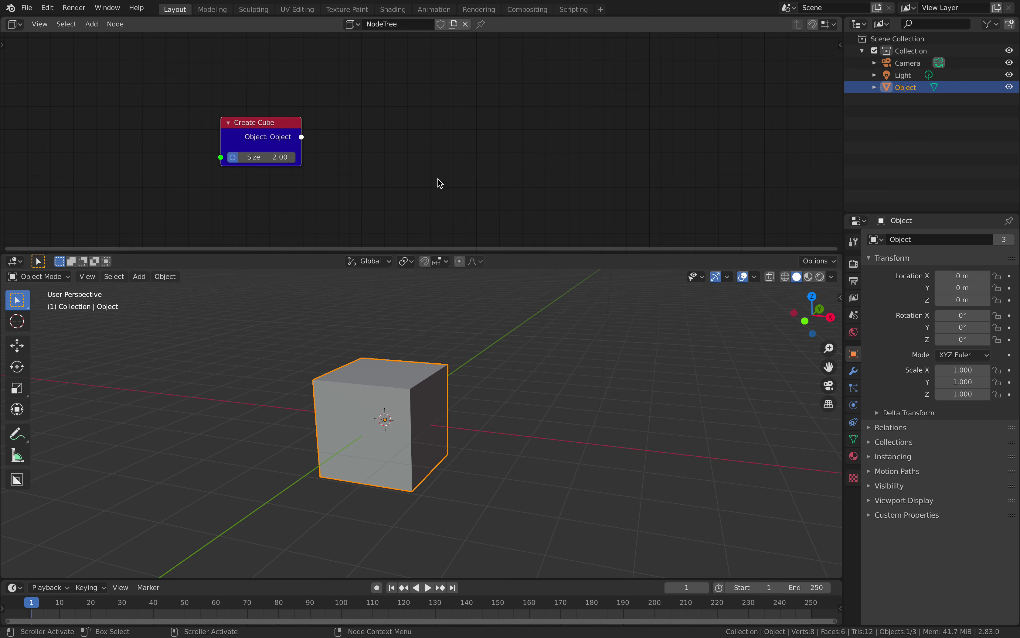
Search the nodes for "index" and place a Select by Index node beside the Create Cube node.
{"action": "key", "text": "shift+a"}
{"action": "left_click", "coordinate": [440, 126]}
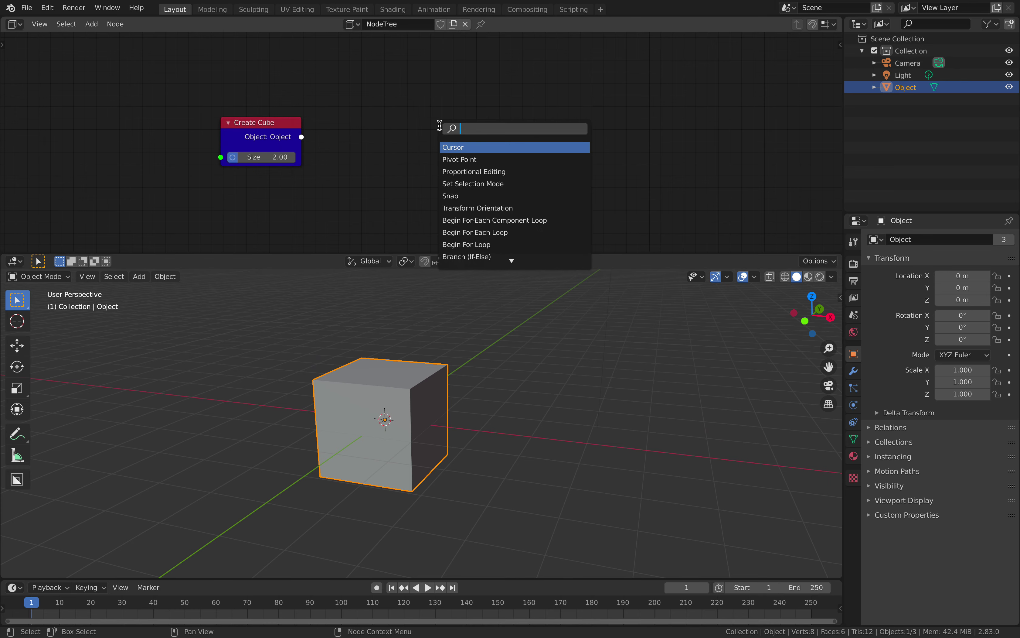
{"action": "type", "text": "index"}
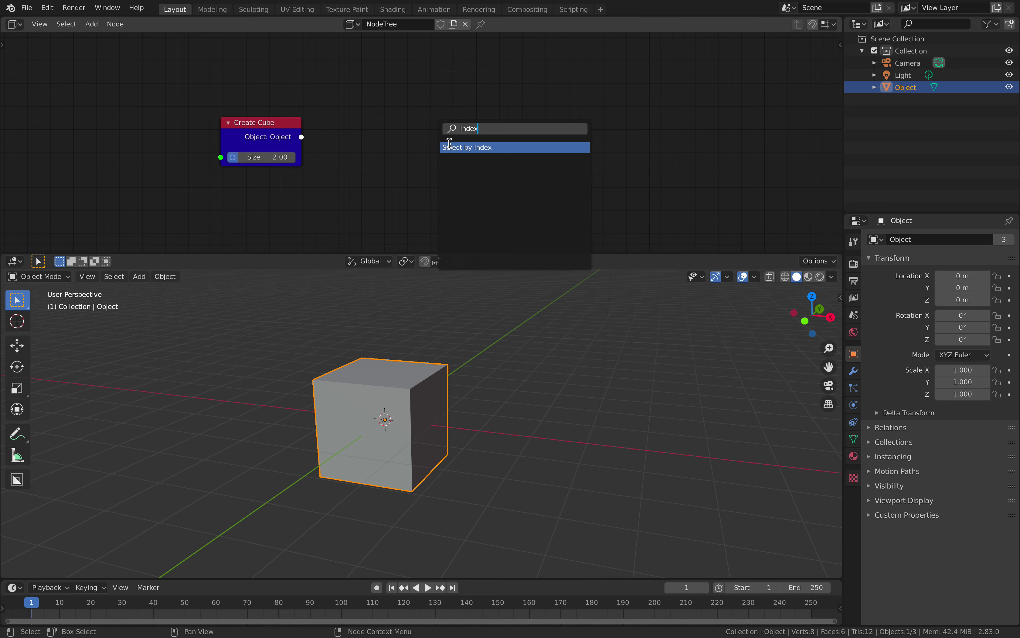
{"action": "left_click", "coordinate": [449, 146]}
{"action": "left_click", "coordinate": [417, 136]}
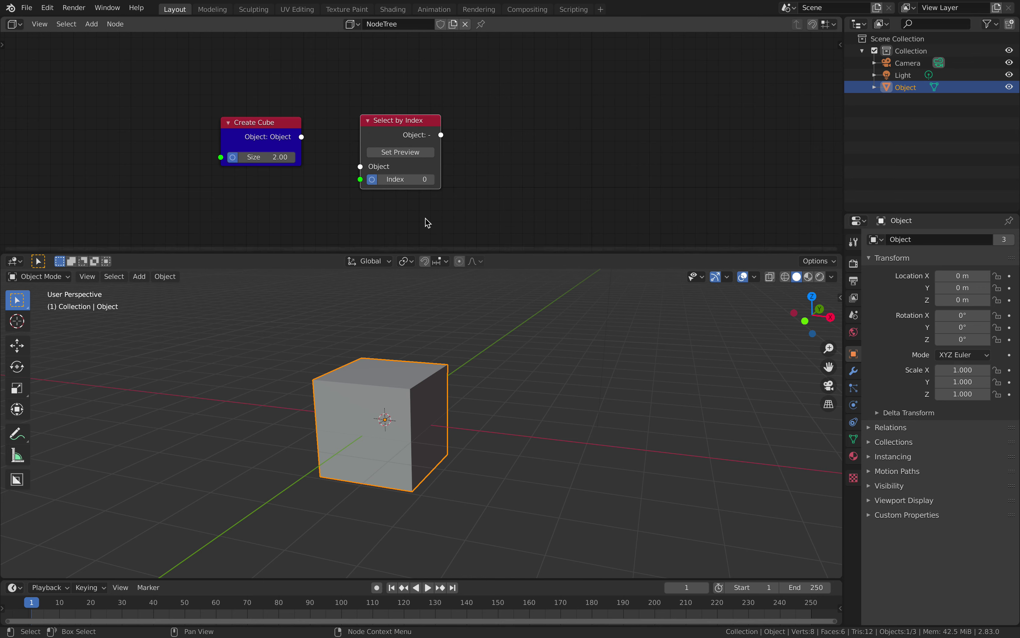
In the Select by Index node's properties, expose Selection Type on the node and set it to faces.
{"action": "middle_click_drag", "start_coordinate": [391, 213], "coordinate": [338, 215]}
{"action": "left_click", "coordinate": [840, 44]}
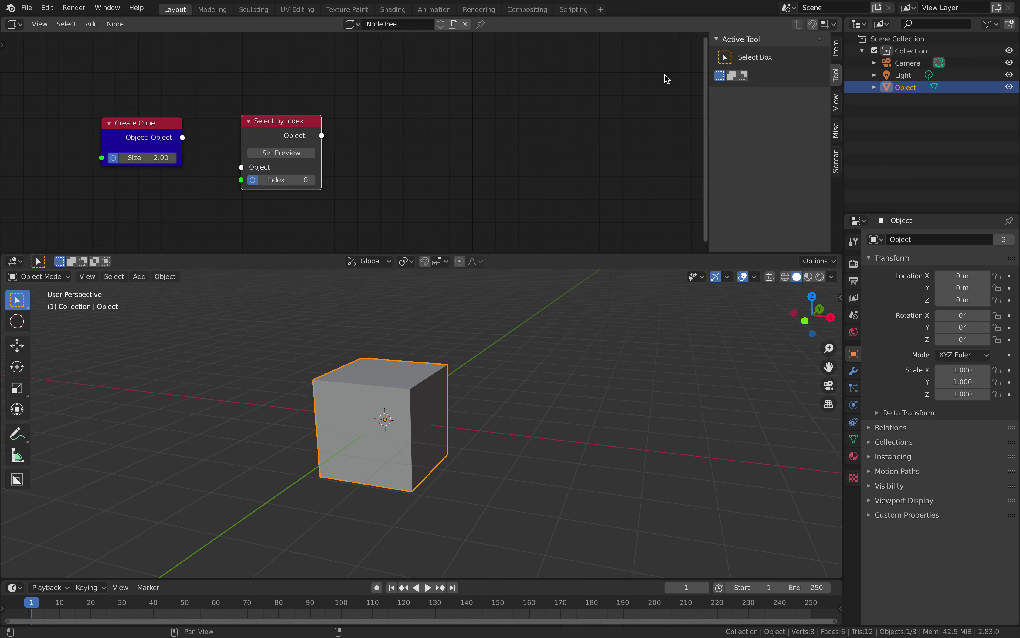
{"action": "left_click", "coordinate": [836, 49]}
{"action": "left_click", "coordinate": [776, 128]}
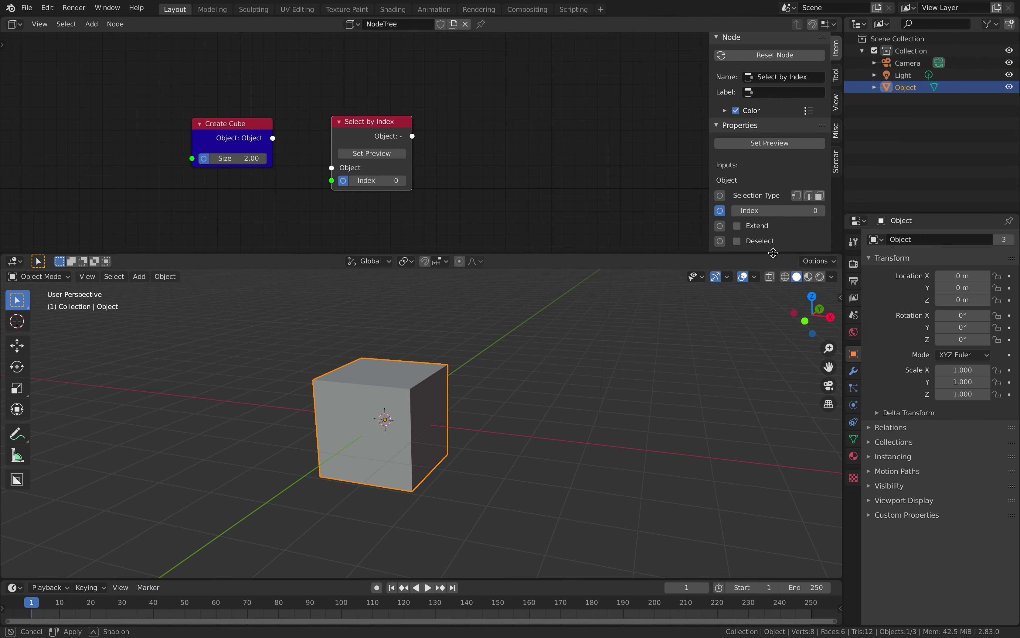
{"action": "left_click_drag", "start_coordinate": [775, 254], "coordinate": [776, 276]}
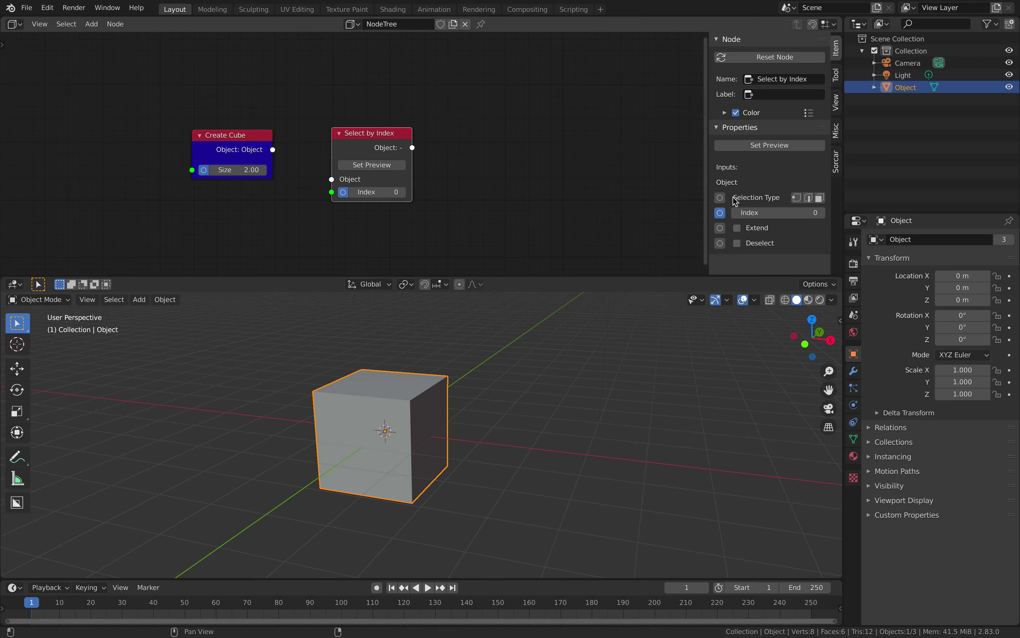
{"action": "left_click", "coordinate": [720, 197]}
{"action": "left_click", "coordinate": [819, 198]}
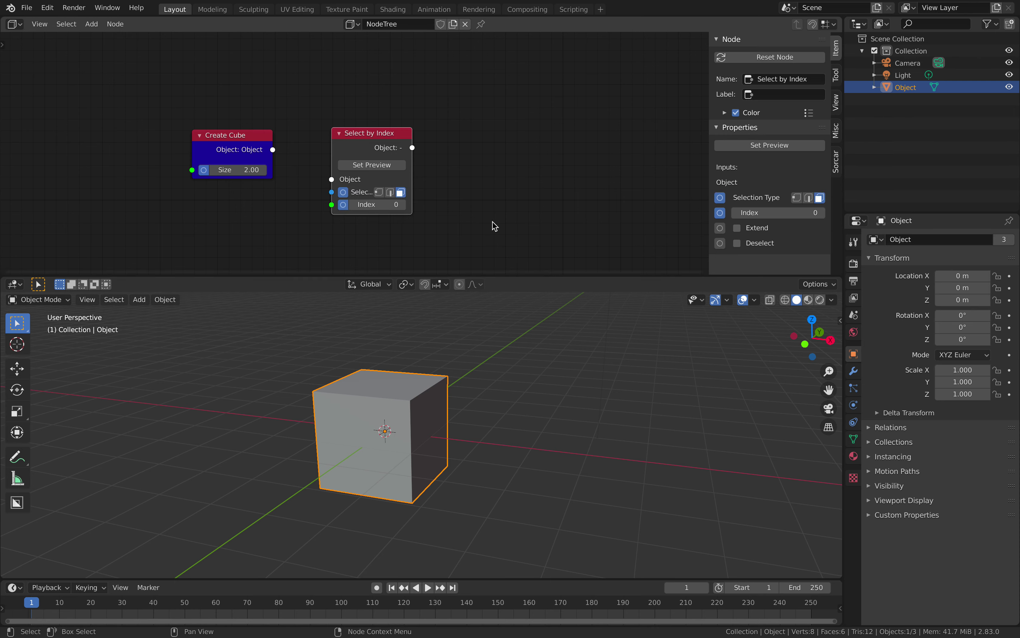
Widen the Select by Index node so its labels fit, and save the file.
{"action": "left_click_drag", "start_coordinate": [412, 180], "coordinate": [450, 166]}
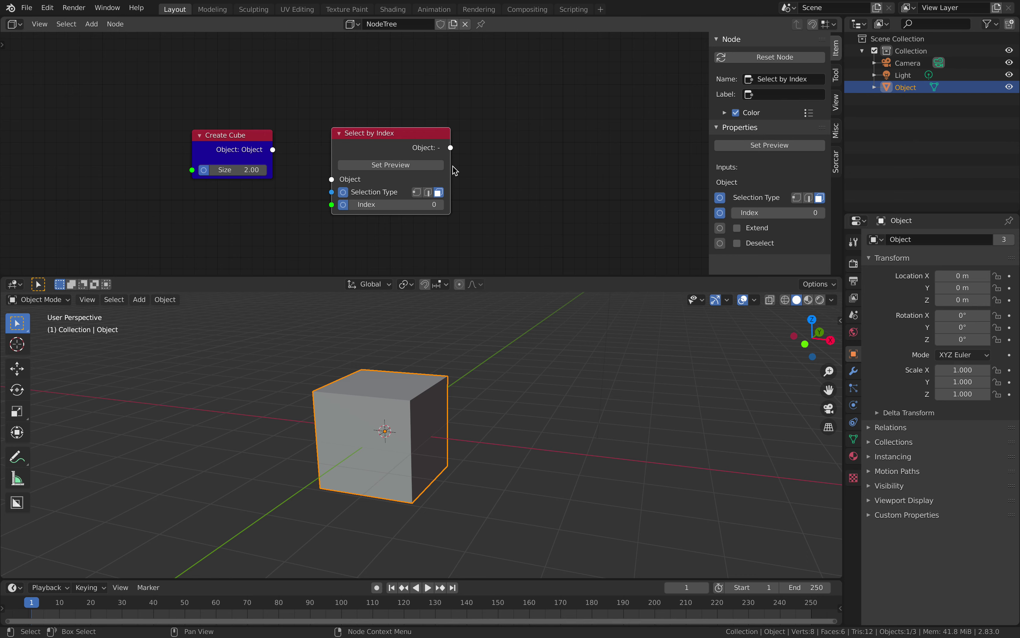
{"action": "middle_click_drag", "start_coordinate": [503, 153], "coordinate": [463, 130]}
{"action": "key", "text": "ctrl+s"}
Switch the cube to Edit Mode, show the viewport sidebar and turn on the Indices overlay.
{"action": "scroll", "coordinate": [496, 393], "scroll_direction": "up", "scroll_amount": 3}
{"action": "scroll", "coordinate": [498, 393], "scroll_direction": "down", "scroll_amount": 1}
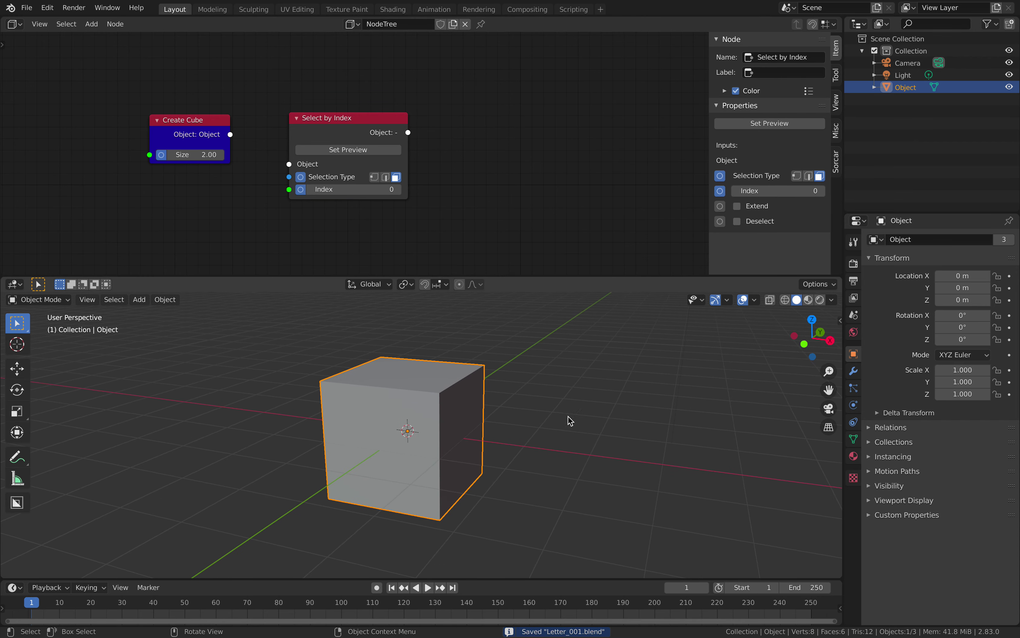
{"action": "scroll", "coordinate": [472, 421], "scroll_direction": "down", "scroll_amount": 2}
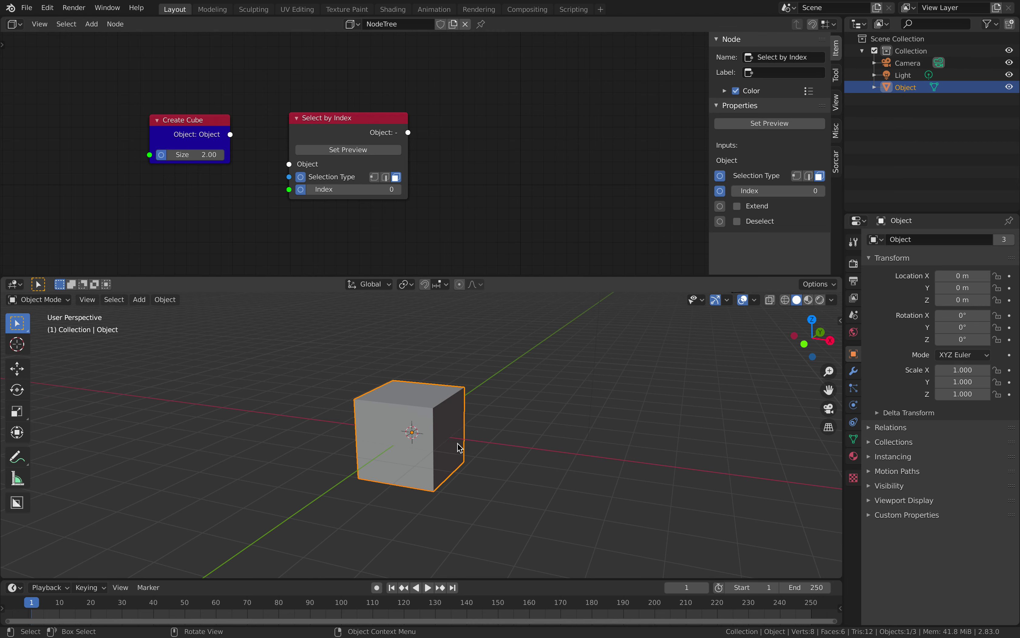
{"action": "middle_click_drag", "start_coordinate": [441, 511], "coordinate": [431, 403]}
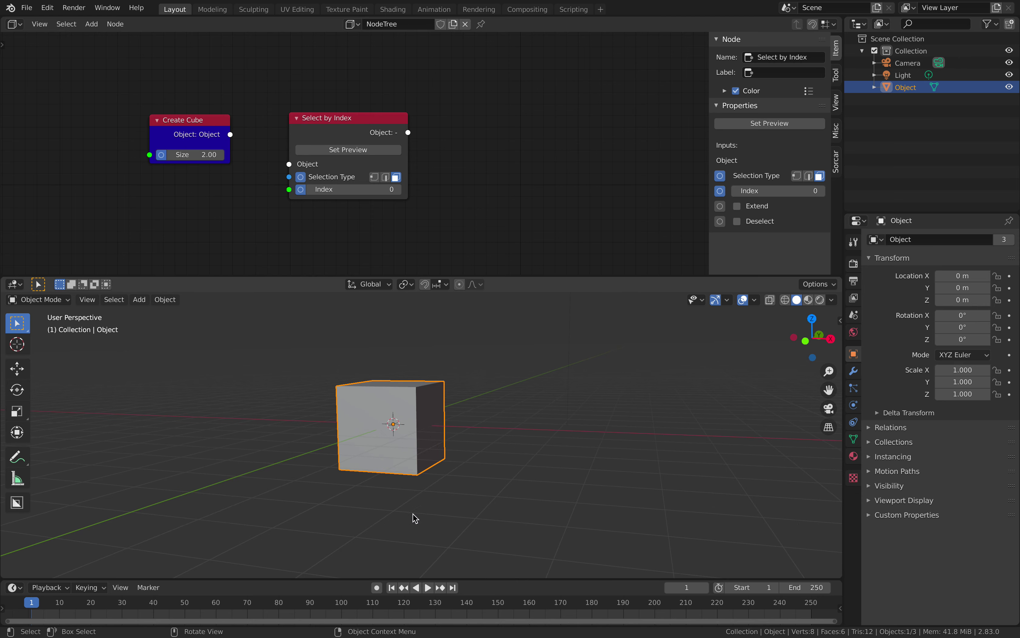
{"action": "middle_click_drag", "start_coordinate": [457, 511], "coordinate": [457, 438]}
{"action": "key", "text": "Tab"}
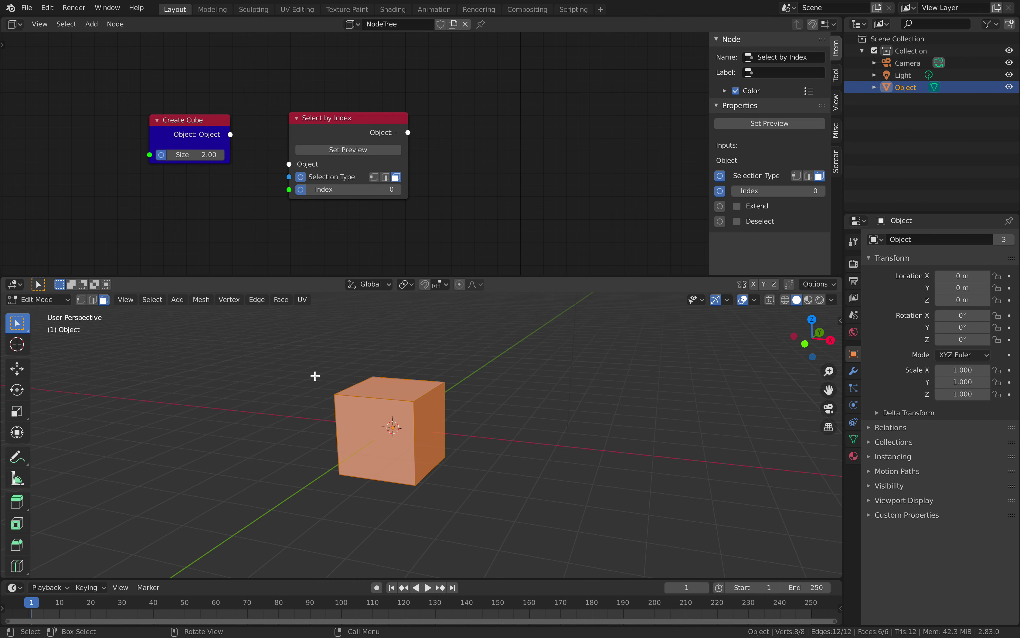
{"action": "left_click", "coordinate": [840, 319]}
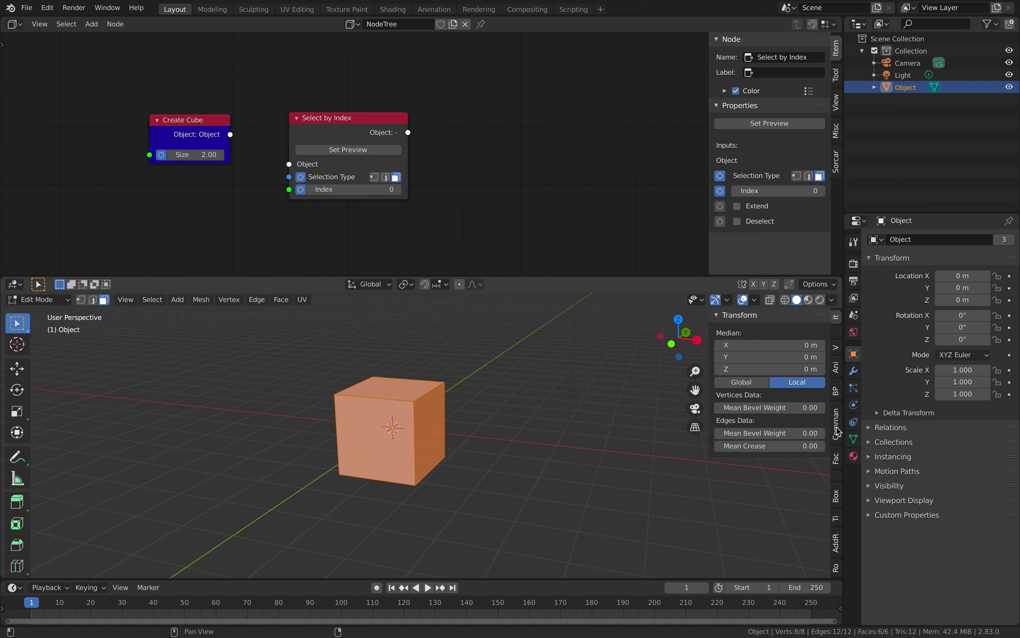
{"action": "middle_click_drag", "start_coordinate": [446, 445], "coordinate": [376, 417]}
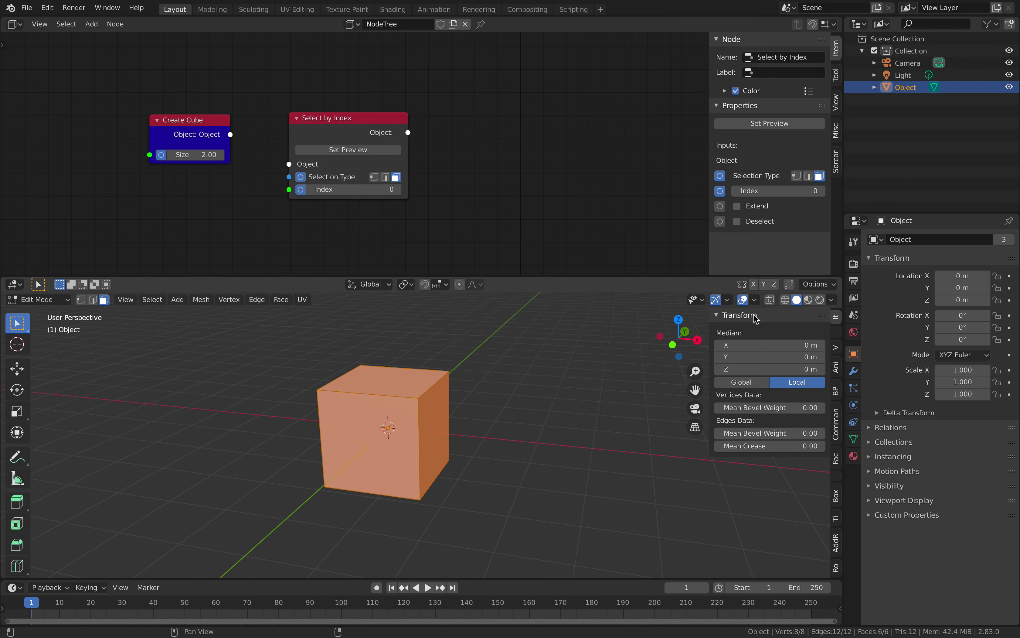
{"action": "left_click", "coordinate": [754, 299]}
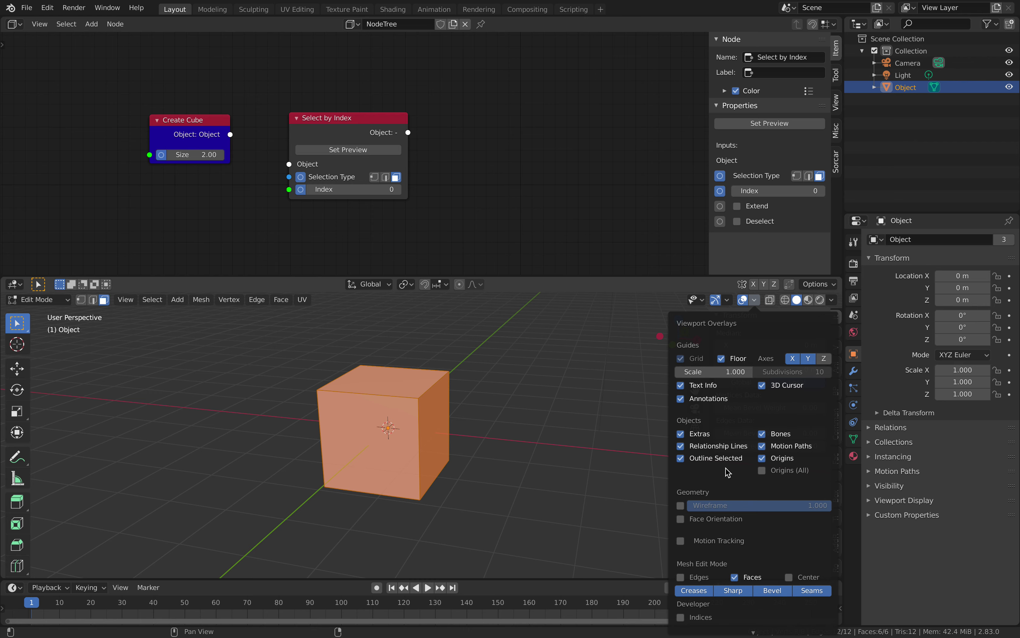
{"action": "left_click", "coordinate": [681, 617]}
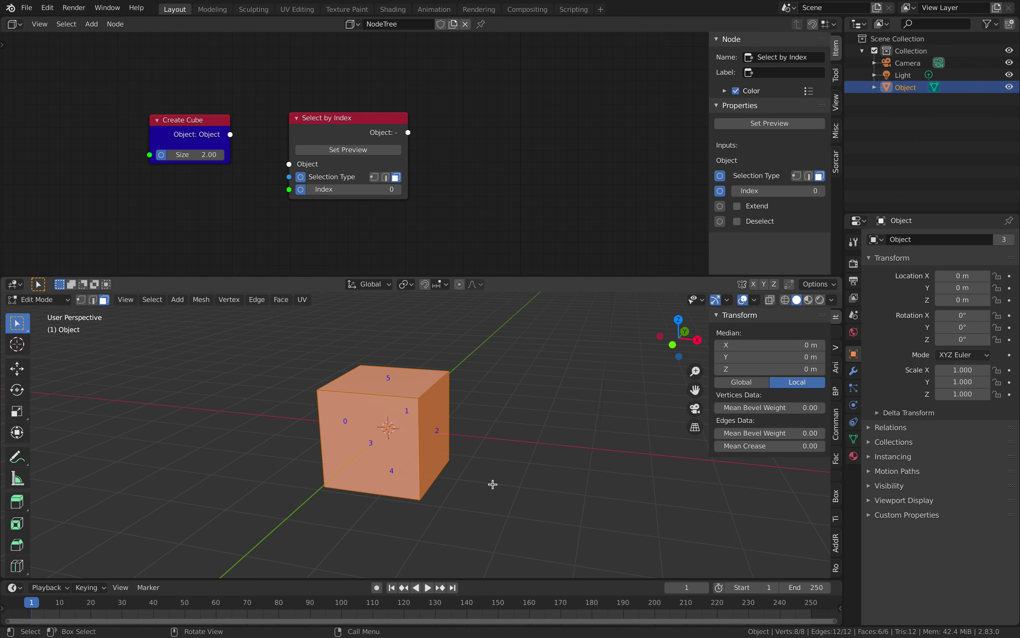
Return the cube to Object Mode and save the file.
{"action": "mouse_move", "coordinate": [492, 483]}
{"action": "middle_mouse_down"}
{"action": "mouse_move", "coordinate": [490, 503]}
{"action": "mouse_move", "coordinate": [489, 454]}
{"action": "mouse_move", "coordinate": [503, 417]}
{"action": "mouse_move", "coordinate": [476, 475]}
{"action": "mouse_move", "coordinate": [480, 442]}
{"action": "mouse_move", "coordinate": [483, 473]}
{"action": "middle_mouse_up"}
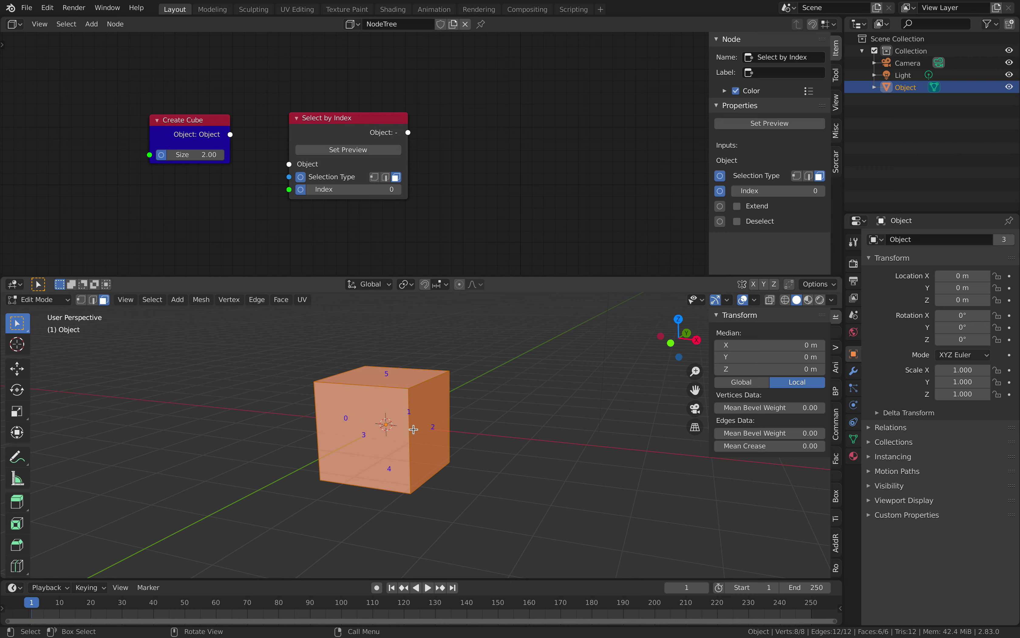
{"action": "key", "text": "Tab"}
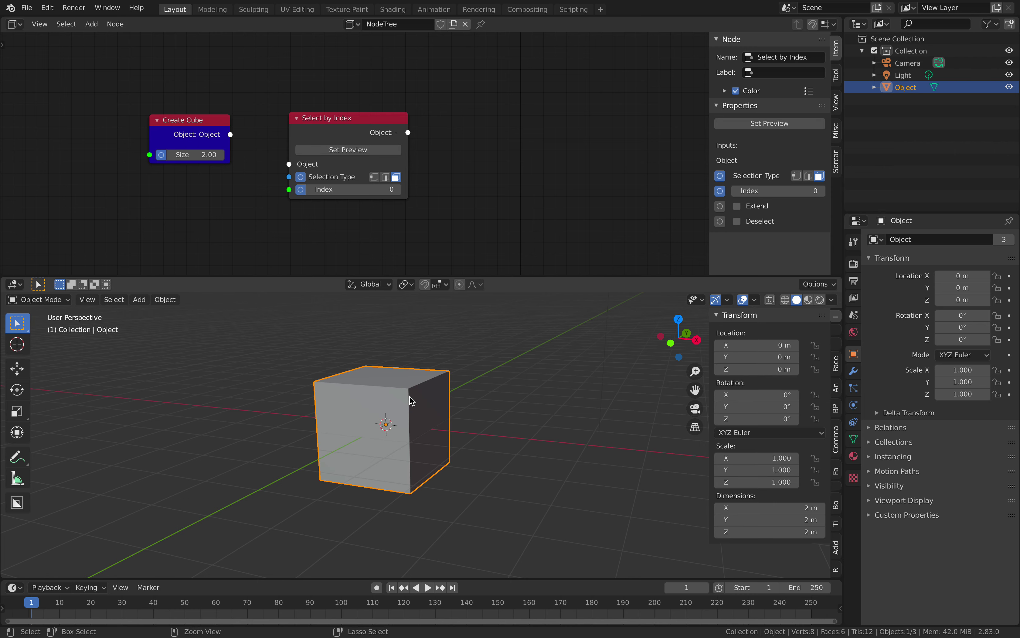
{"action": "key", "text": "ctrl+s"}
Link the Create Cube node's output to the Select by Index node's Object input and set the index to 5.
{"action": "left_click_drag", "start_coordinate": [236, 134], "coordinate": [290, 153]}
{"action": "left_click", "coordinate": [383, 177]}
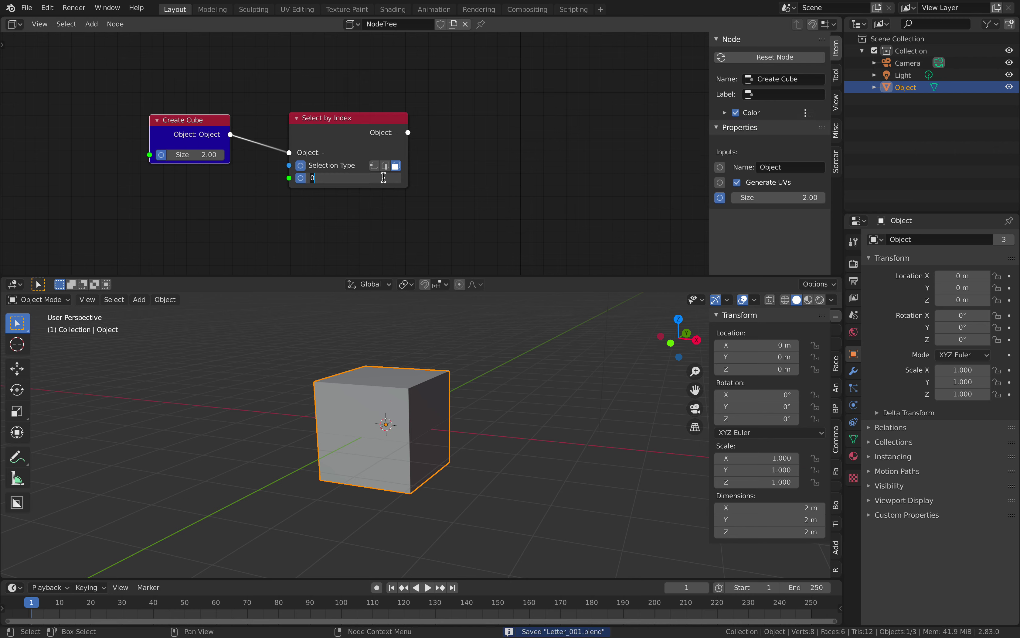
{"action": "type", "text": "5"}
{"action": "key", "text": "Return"}
Duplicate the Select by Index node, place the copy beside the original and set its index to 4.
{"action": "key", "text": "shift+d"}
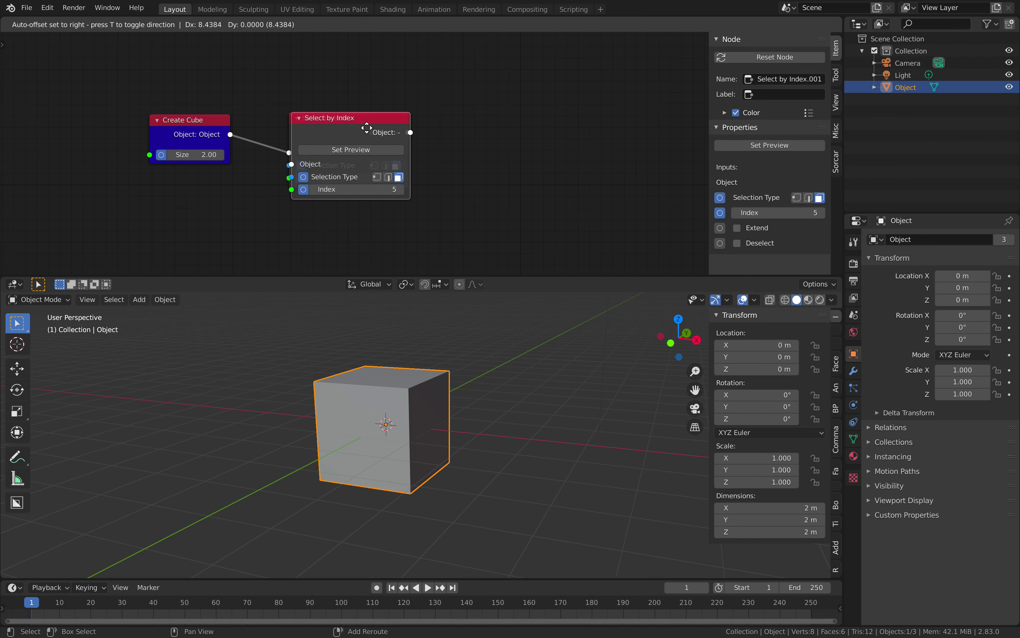
{"action": "left_click", "coordinate": [523, 129]}
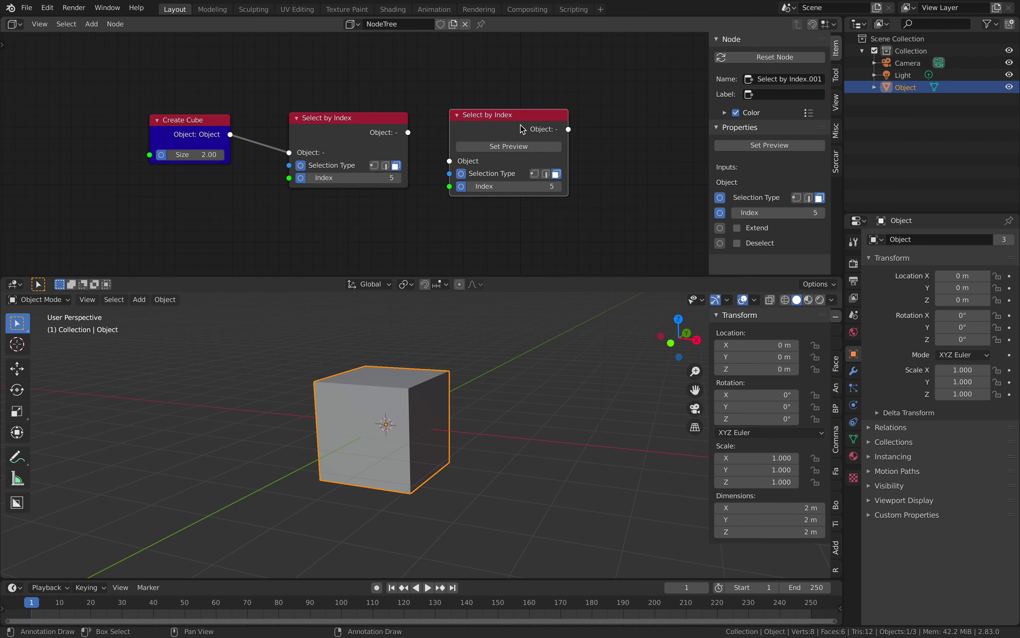
{"action": "left_click", "coordinate": [471, 188]}
{"action": "left_click_drag", "start_coordinate": [495, 119], "coordinate": [502, 111]}
{"action": "middle_click_drag", "start_coordinate": [469, 102], "coordinate": [438, 107]}
{"action": "scroll", "coordinate": [437, 107], "scroll_direction": "up", "scroll_amount": 1}
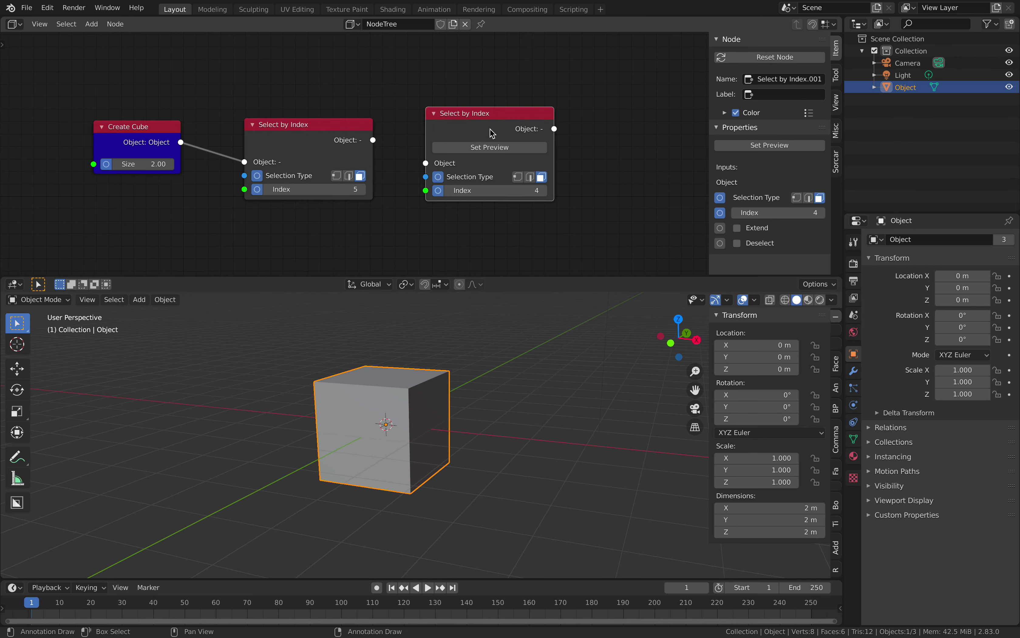
{"action": "left_click_drag", "start_coordinate": [494, 120], "coordinate": [494, 137]}
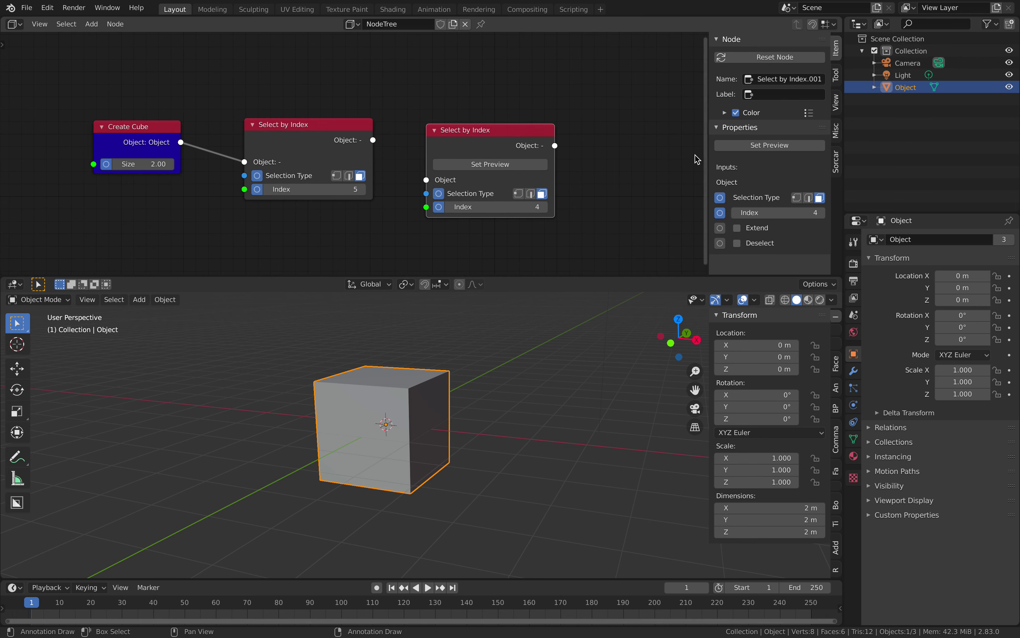
Expose and enable Extend on the second Select by Index node, link the first one into it, and save the file.
{"action": "left_click", "coordinate": [720, 228]}
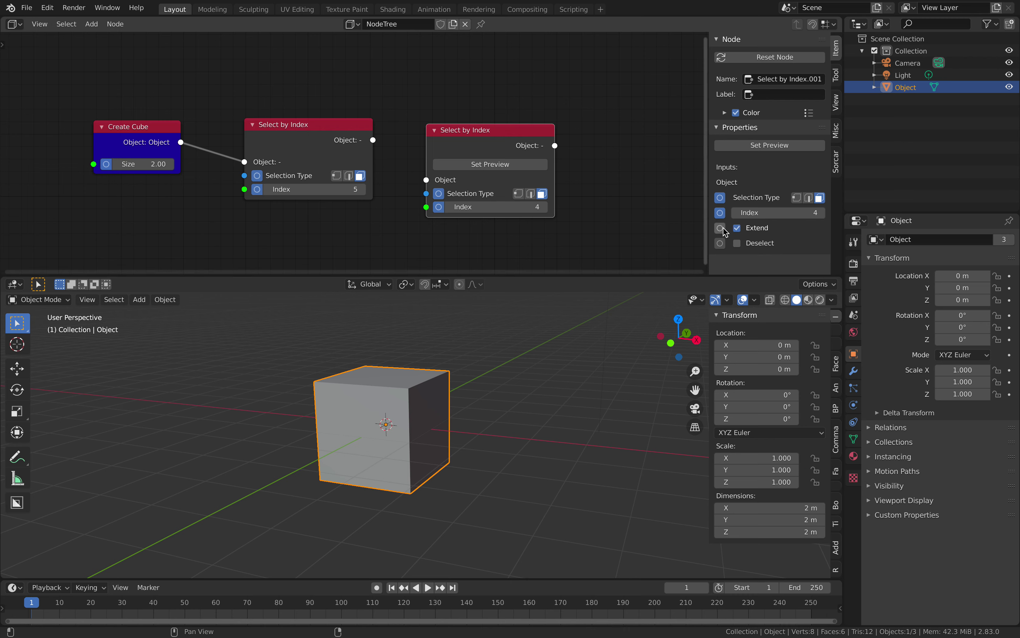
{"action": "left_click_drag", "start_coordinate": [374, 140], "coordinate": [426, 168]}
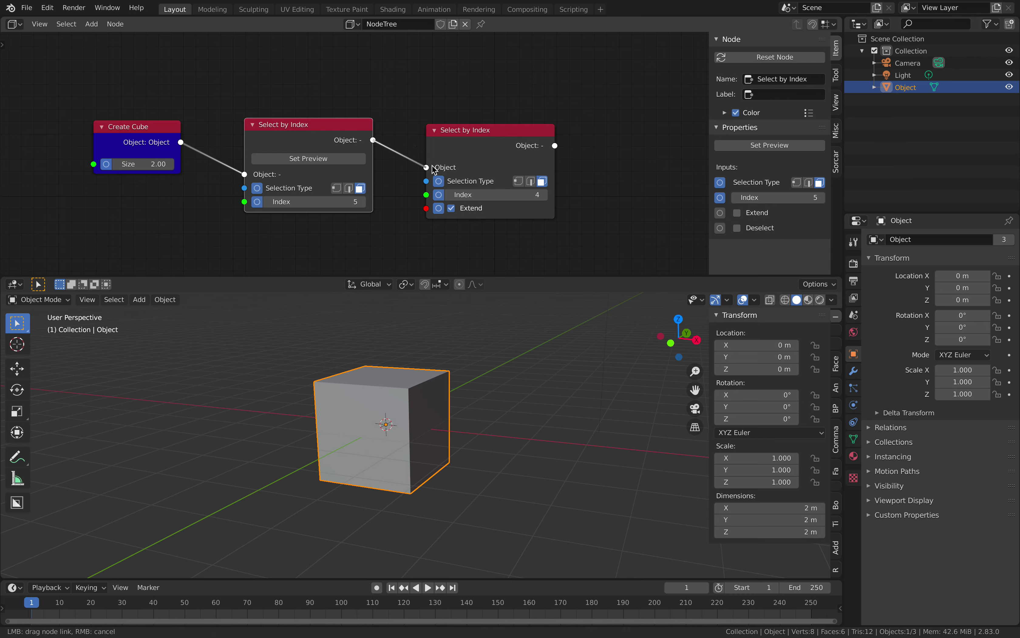
{"action": "key", "text": "ctrl+s"}
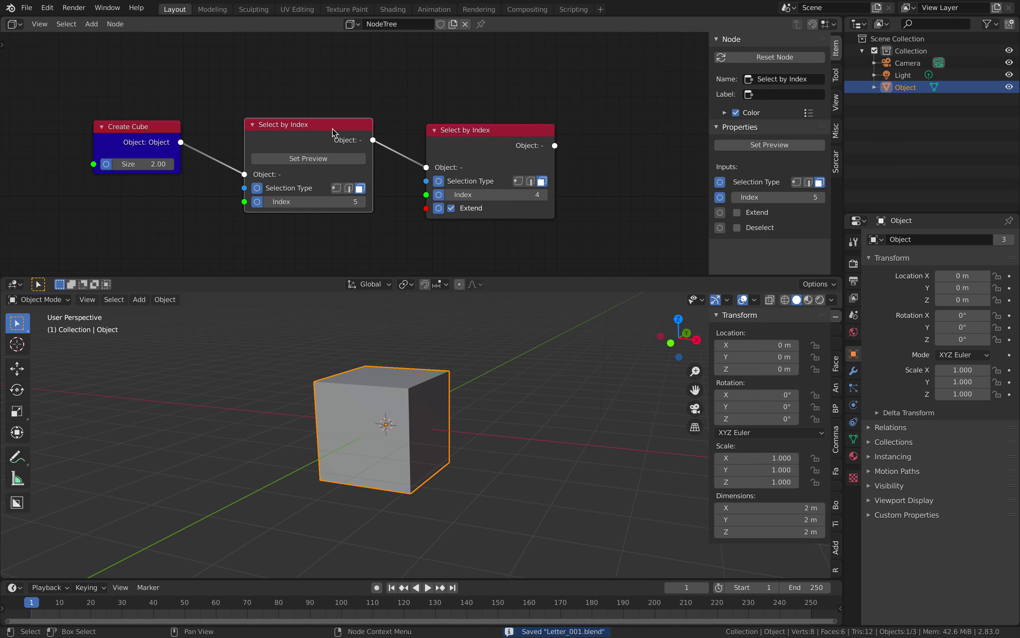
Preview the first and the second Select by Index node in turn, and hide the node editor's sidebar.
{"action": "left_click", "coordinate": [331, 160]}
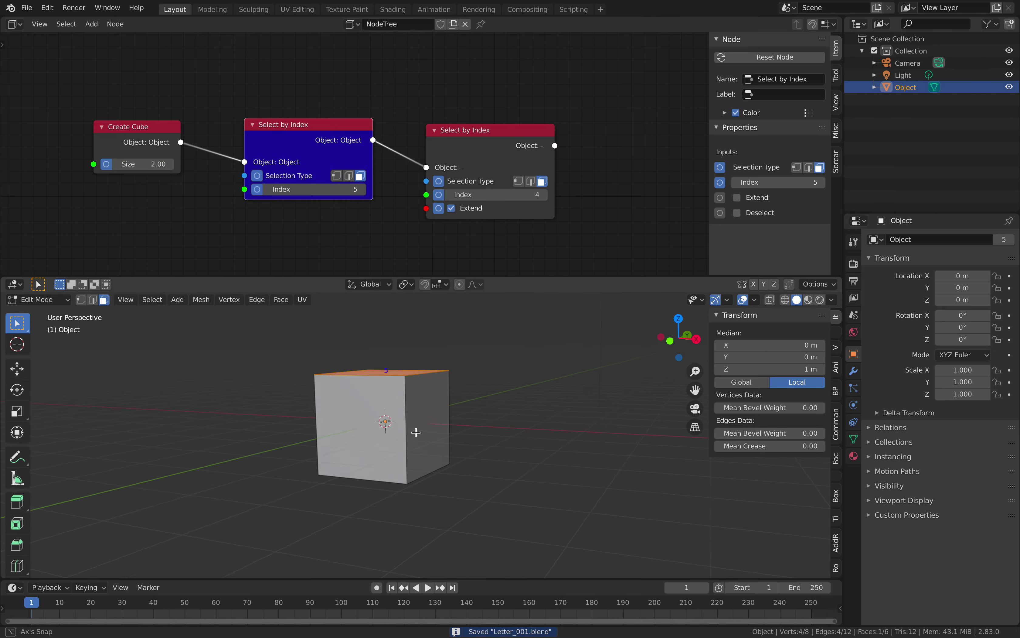
{"action": "left_click", "coordinate": [487, 139]}
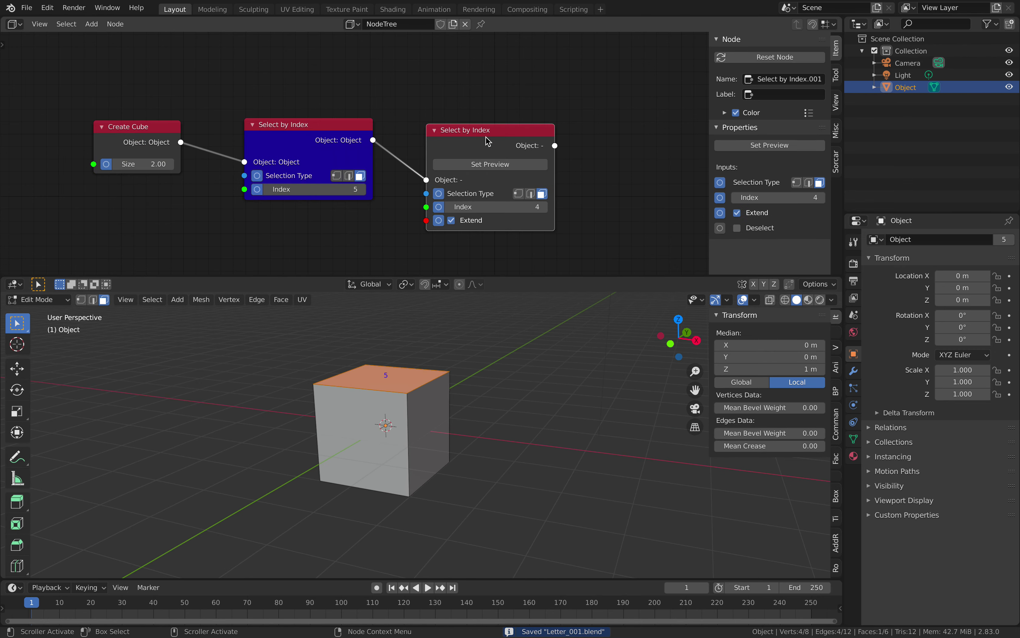
{"action": "left_click", "coordinate": [490, 164]}
{"action": "middle_click_drag", "start_coordinate": [491, 321], "coordinate": [492, 449]}
{"action": "left_click_drag", "start_coordinate": [710, 156], "coordinate": [850, 140]}
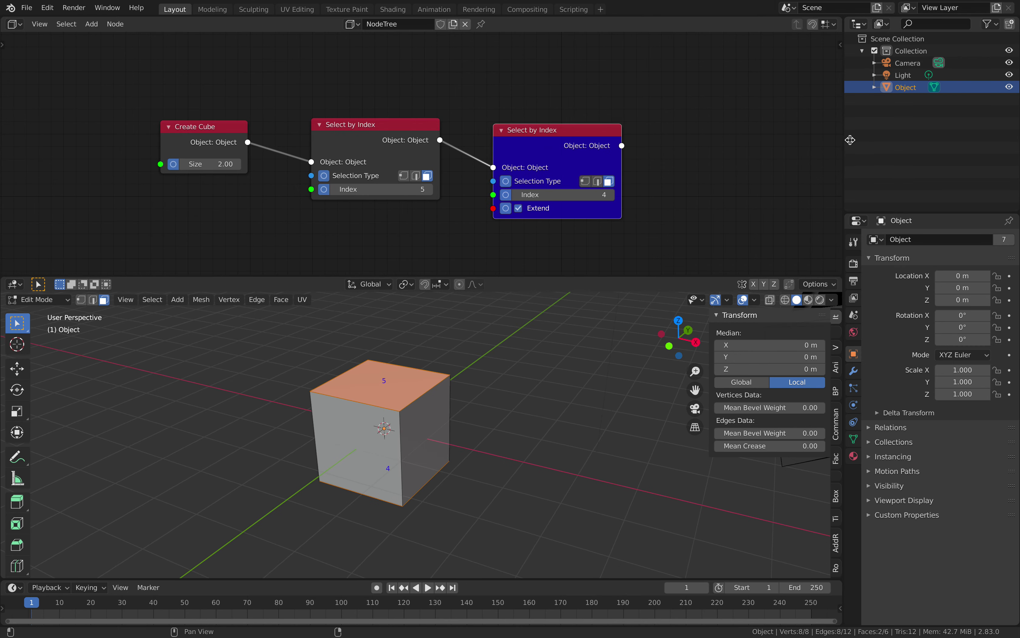
Add an Extrude Region node after the second Select by Index node, link the two and preview the extrusion.
{"action": "middle_click_drag", "start_coordinate": [714, 143], "coordinate": [555, 141]}
{"action": "key", "text": "shift+a"}
{"action": "left_click", "coordinate": [557, 136]}
{"action": "type", "text": "extru"}
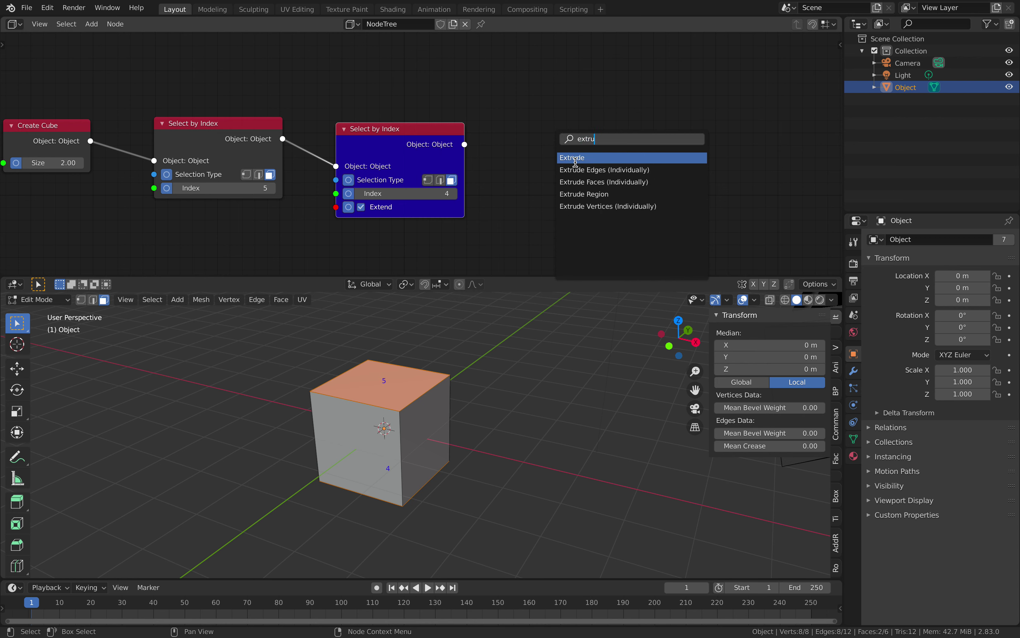
{"action": "left_click", "coordinate": [584, 194]}
{"action": "left_click", "coordinate": [517, 156]}
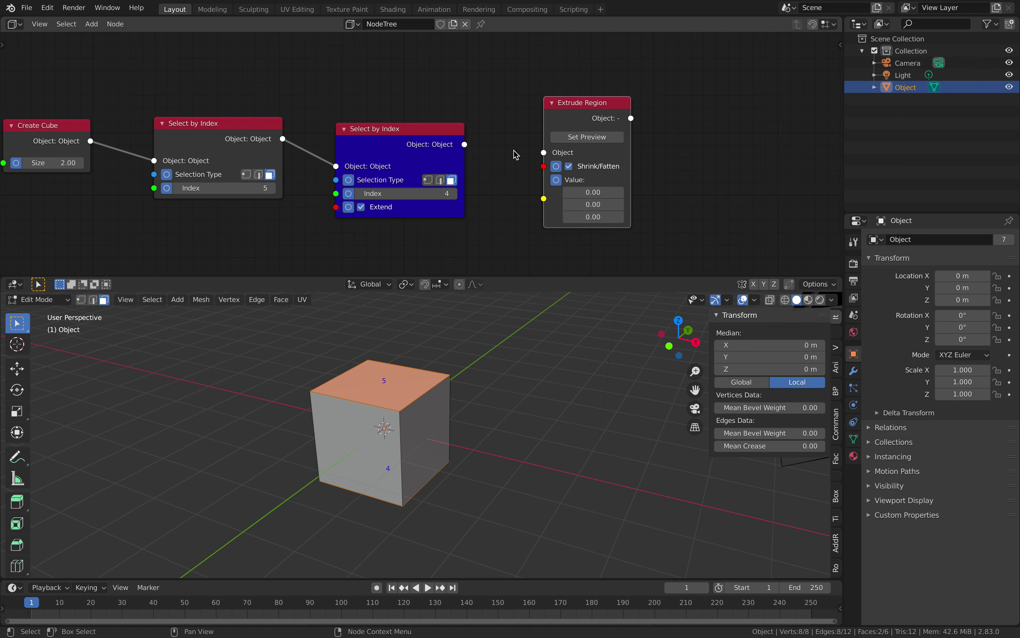
{"action": "left_click_drag", "start_coordinate": [472, 148], "coordinate": [544, 140]}
{"action": "left_click", "coordinate": [607, 169]}
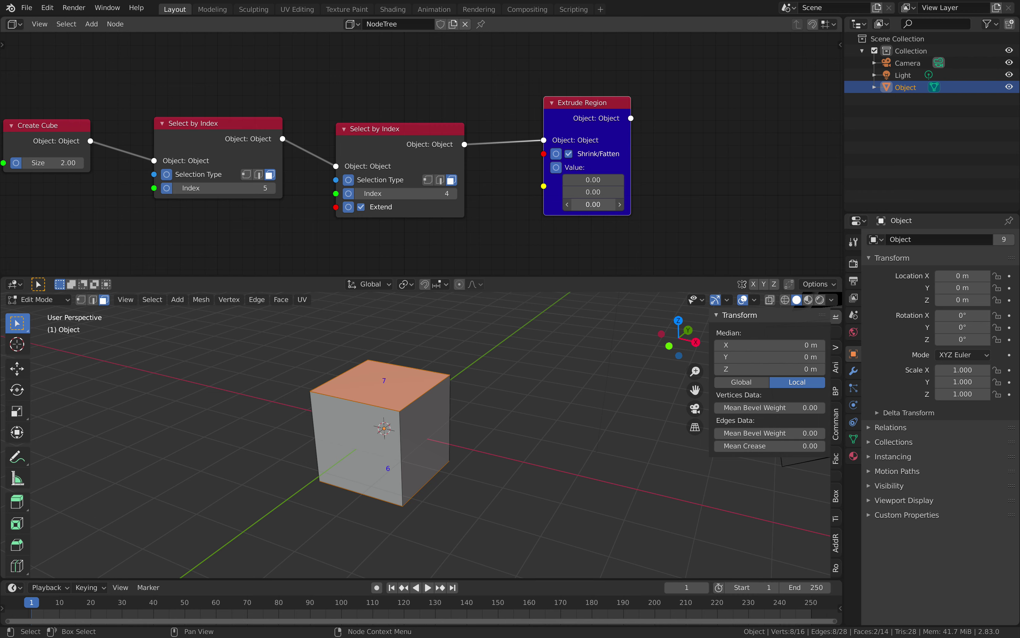
Try out different amounts in the Extrude Region node's three Value components.
{"action": "left_click_drag", "start_coordinate": [614, 204], "coordinate": [579, 176]}
{"action": "left_click", "coordinate": [599, 192]}
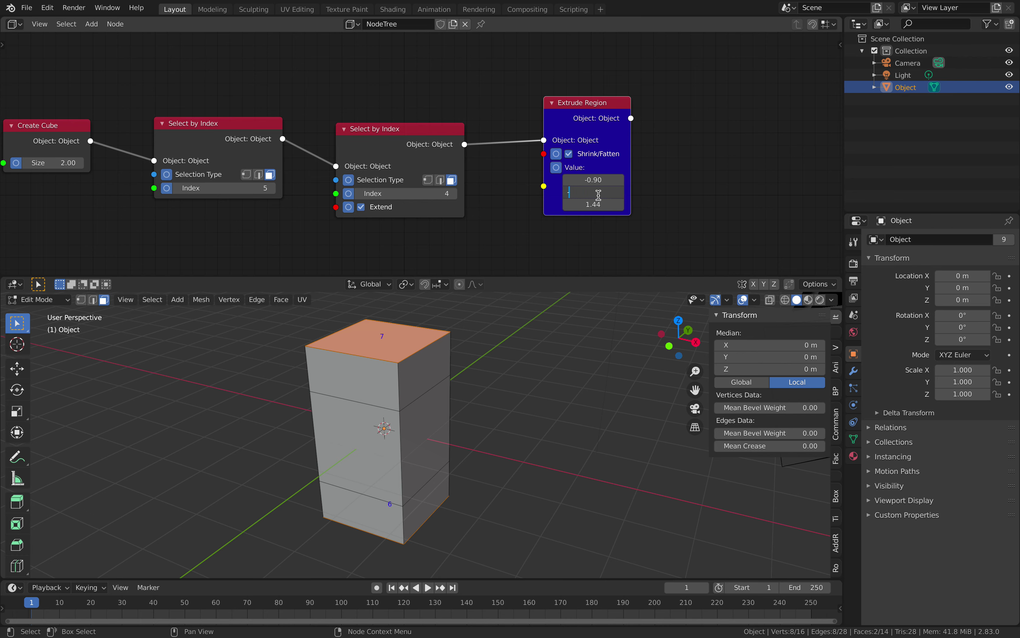
{"action": "key", "text": "Tab"}
{"action": "type", "text": "0"}
{"action": "key", "text": "Return"}
{"action": "left_click_drag", "start_coordinate": [604, 182], "coordinate": [582, 181]}
{"action": "scroll", "coordinate": [511, 407], "scroll_direction": "down", "scroll_amount": 2}
{"action": "middle_click_drag", "start_coordinate": [508, 407], "coordinate": [513, 408]}
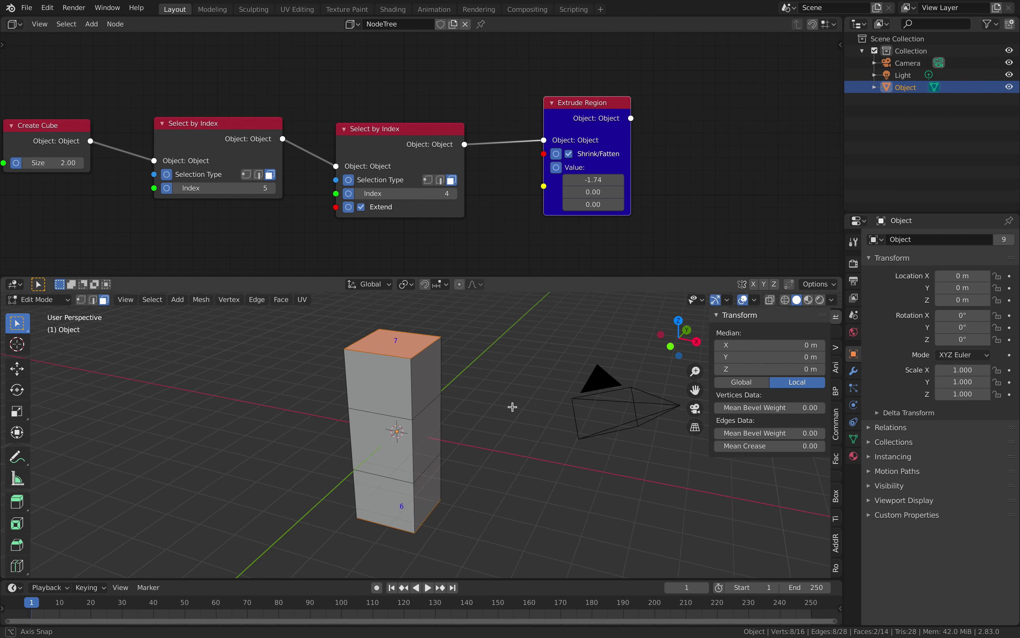
Set the first Value component of the Extrude Region node to -2.
{"action": "left_click", "coordinate": [589, 181]}
{"action": "type", "text": "0"}
{"action": "key", "text": "Return"}
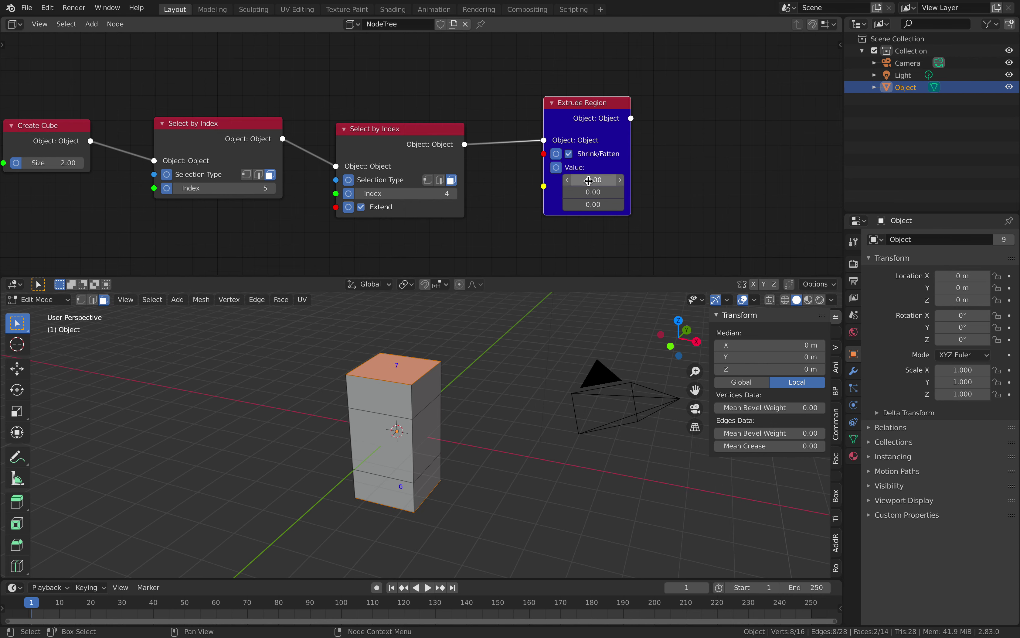
{"action": "left_click", "coordinate": [593, 181]}
{"action": "type", "text": "-"}
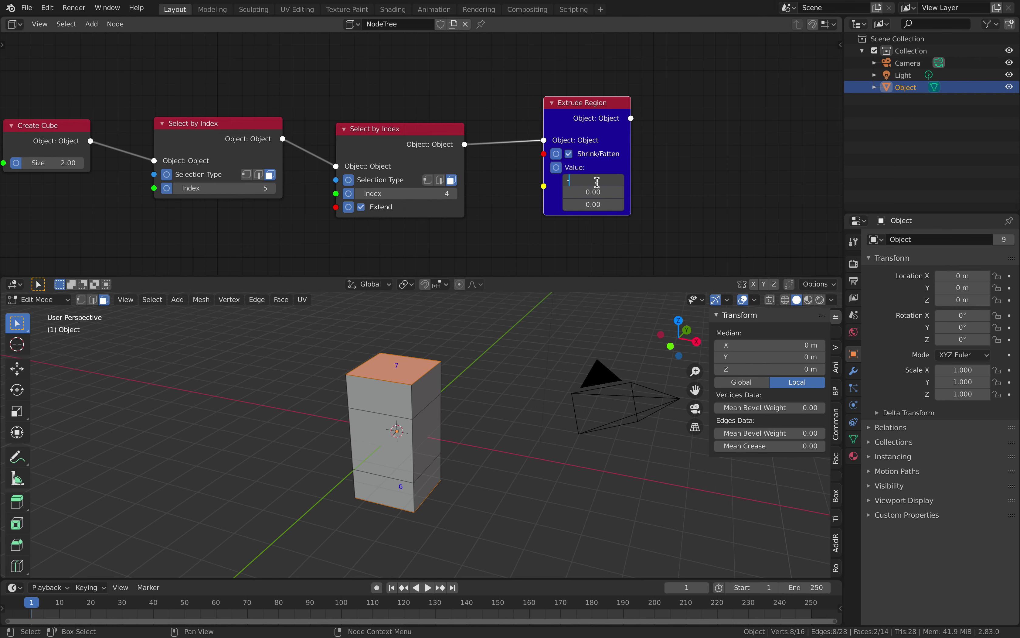
{"action": "type", "text": "2"}
{"action": "key", "text": "Return"}
{"action": "middle_click_drag", "start_coordinate": [520, 362], "coordinate": [467, 359]}
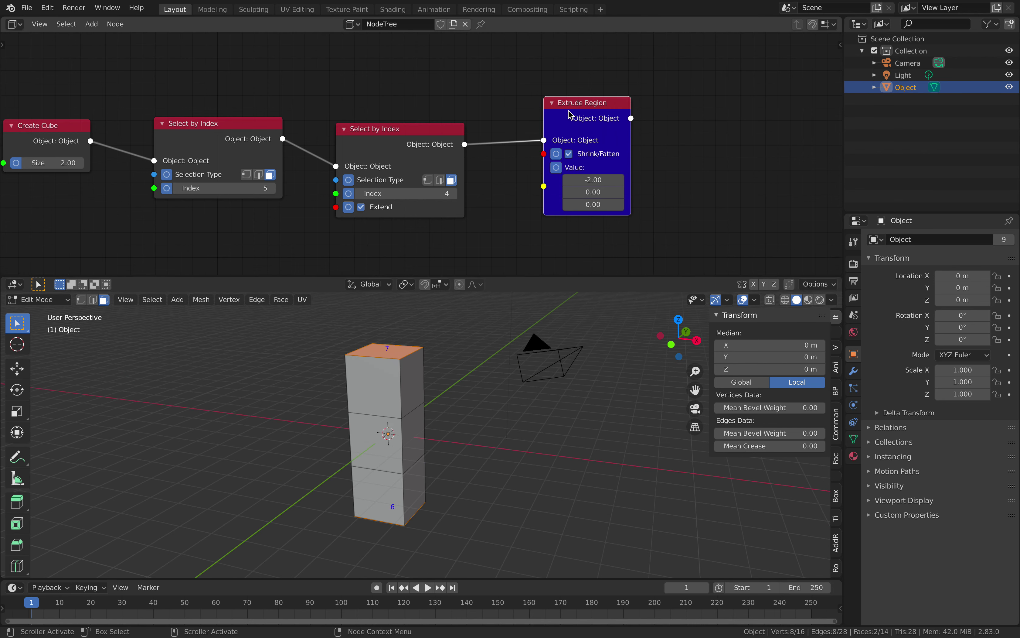
Duplicate the Extrude Region node, link the original's output into the copy and preview the copy.
{"action": "middle_click_drag", "start_coordinate": [569, 110], "coordinate": [500, 115]}
{"action": "key", "text": "shift+d"}
{"action": "left_click", "coordinate": [654, 103]}
{"action": "left_click_drag", "start_coordinate": [561, 121], "coordinate": [624, 134]}
Examine the face indices on one side of the column's top, middle and bottom segments in Edit Mode.
{"action": "middle_click_drag", "start_coordinate": [519, 439], "coordinate": [468, 414]}
{"action": "key", "text": "Tab"}
{"action": "key", "text": "Tab"}
{"action": "left_click", "coordinate": [419, 370]}
{"action": "middle_click_drag", "start_coordinate": [419, 372], "coordinate": [415, 373]}
{"action": "left_click", "coordinate": [417, 429], "text": "shift"}
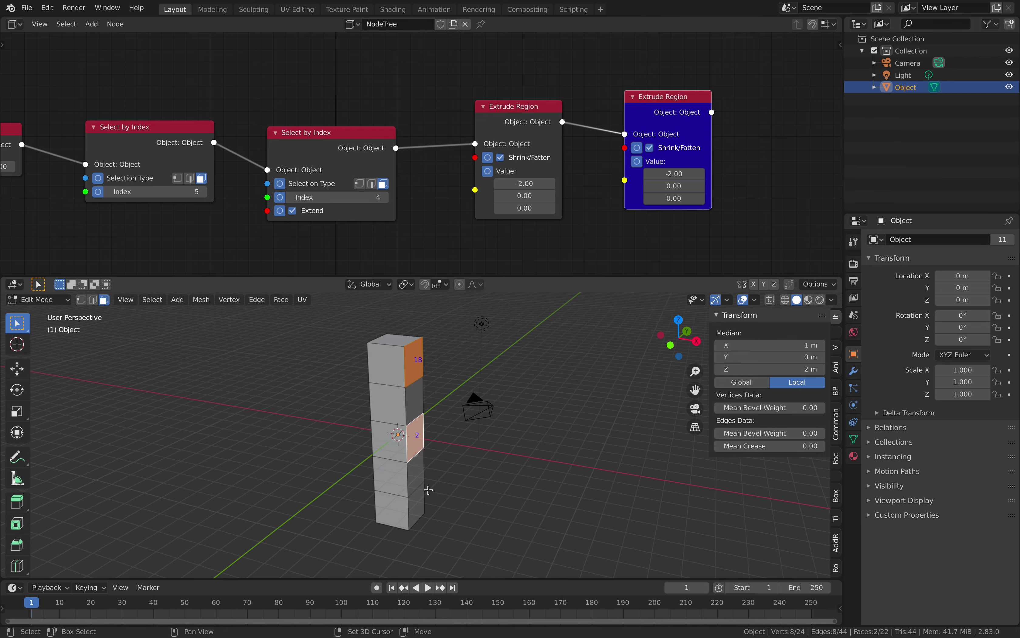
{"action": "left_click", "coordinate": [421, 496], "text": "shift"}
{"action": "scroll", "coordinate": [423, 500], "scroll_direction": "up", "scroll_amount": 3}
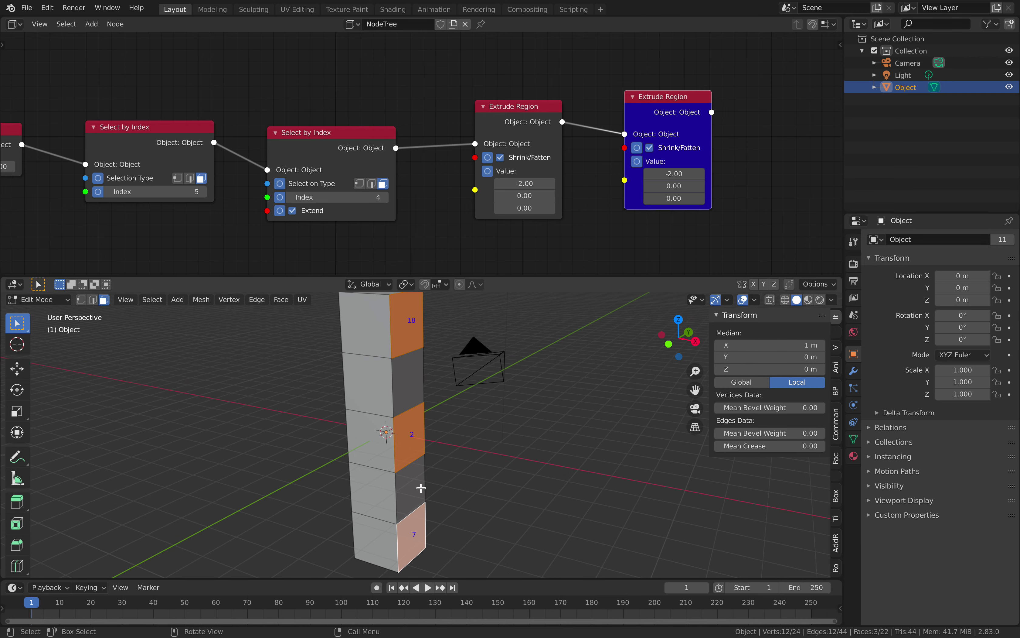
{"action": "scroll", "coordinate": [426, 245], "scroll_direction": "down", "scroll_amount": 3}
{"action": "key", "text": "Tab"}
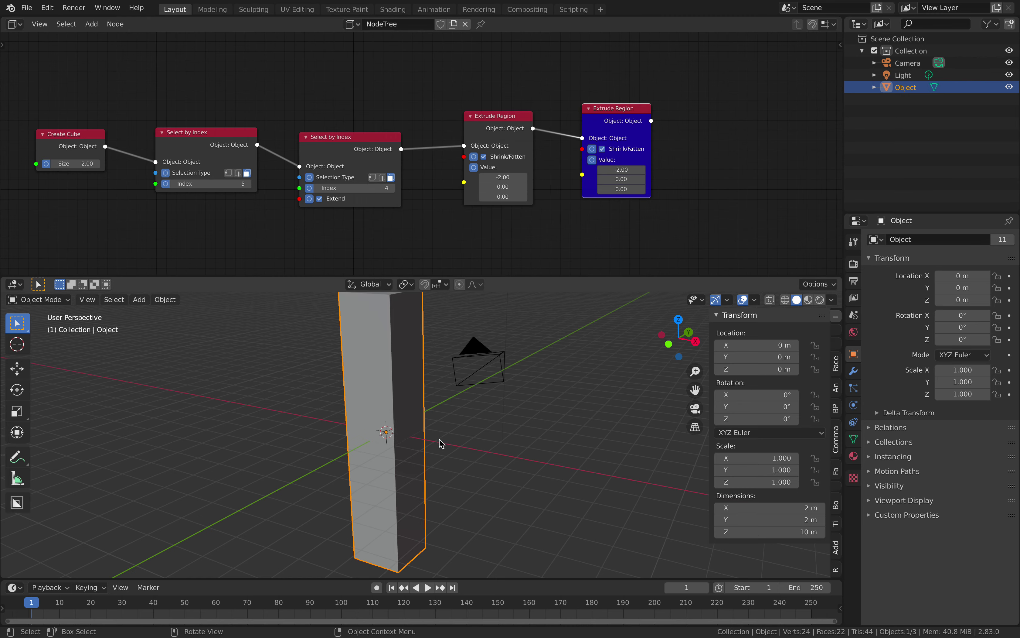
Save the file and duplicate both Select by Index nodes together, placing the copies after the second Extrude Region node.
{"action": "scroll", "coordinate": [439, 441], "scroll_direction": "down", "scroll_amount": 1}
{"action": "left_click", "coordinate": [356, 109]}
{"action": "key", "text": "ctrl+s"}
{"action": "scroll", "coordinate": [365, 122], "scroll_direction": "down", "scroll_amount": 1}
{"action": "middle_click_drag", "start_coordinate": [366, 127], "coordinate": [302, 133]}
{"action": "left_click", "coordinate": [157, 143]}
{"action": "left_click", "coordinate": [253, 144], "text": "shift"}
{"action": "key", "text": "shift+d"}
{"action": "left_click", "coordinate": [684, 110]}
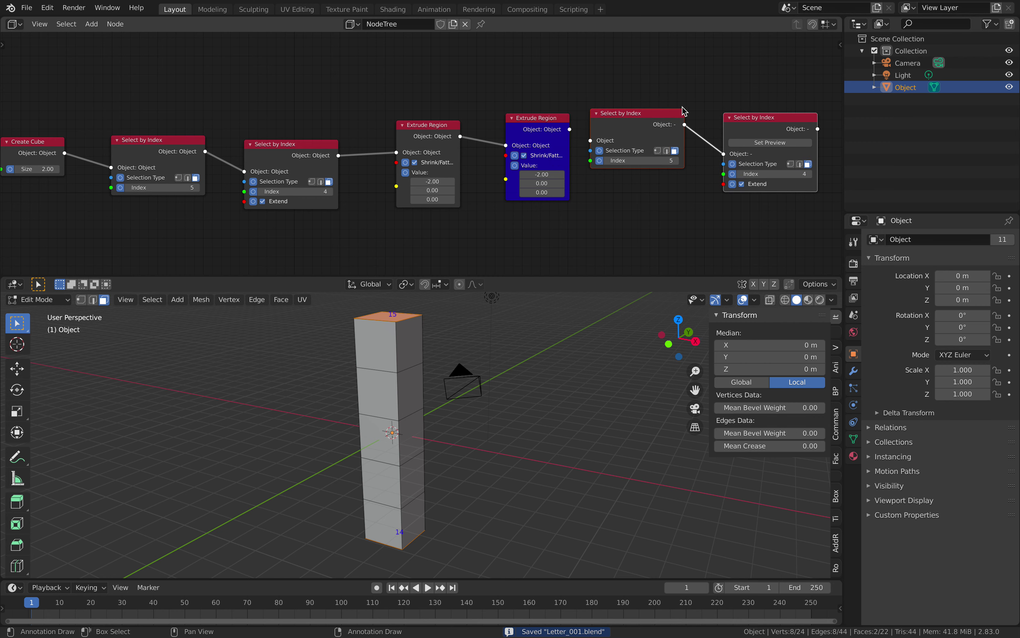
Move the two copied Select by Index nodes away from the second Extrude Region node to leave a gap for another node.
{"action": "middle_click_drag", "start_coordinate": [591, 115], "coordinate": [534, 104]}
{"action": "scroll", "coordinate": [528, 105], "scroll_direction": "up", "scroll_amount": 1}
{"action": "key", "text": "g"}
{"action": "left_click_drag", "start_coordinate": [476, 106], "coordinate": [546, 116]}
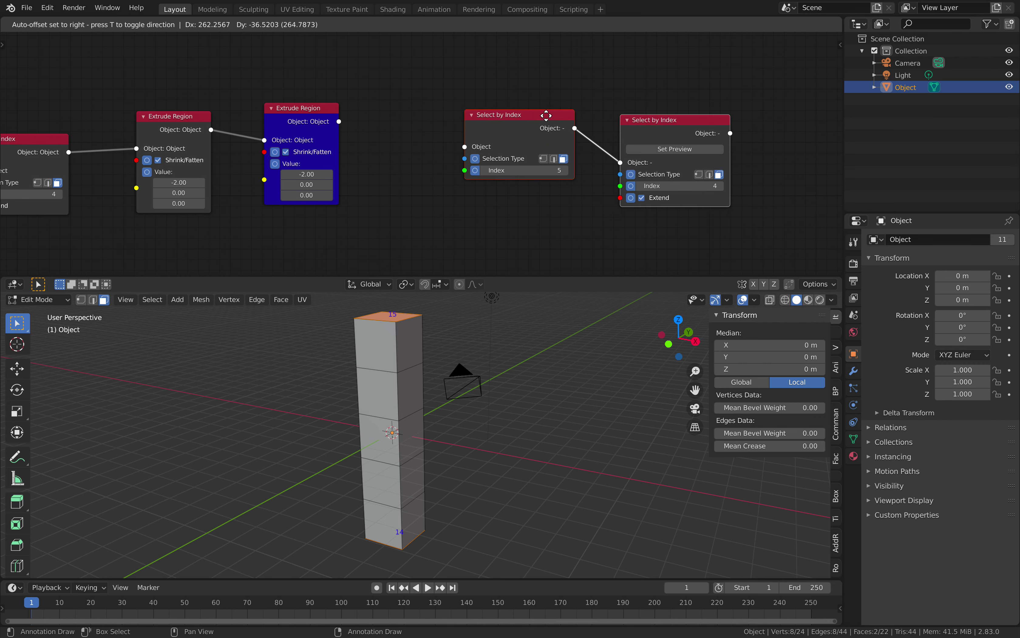
{"action": "left_click", "coordinate": [431, 107]}
{"action": "middle_click_drag", "start_coordinate": [420, 406], "coordinate": [431, 409]}
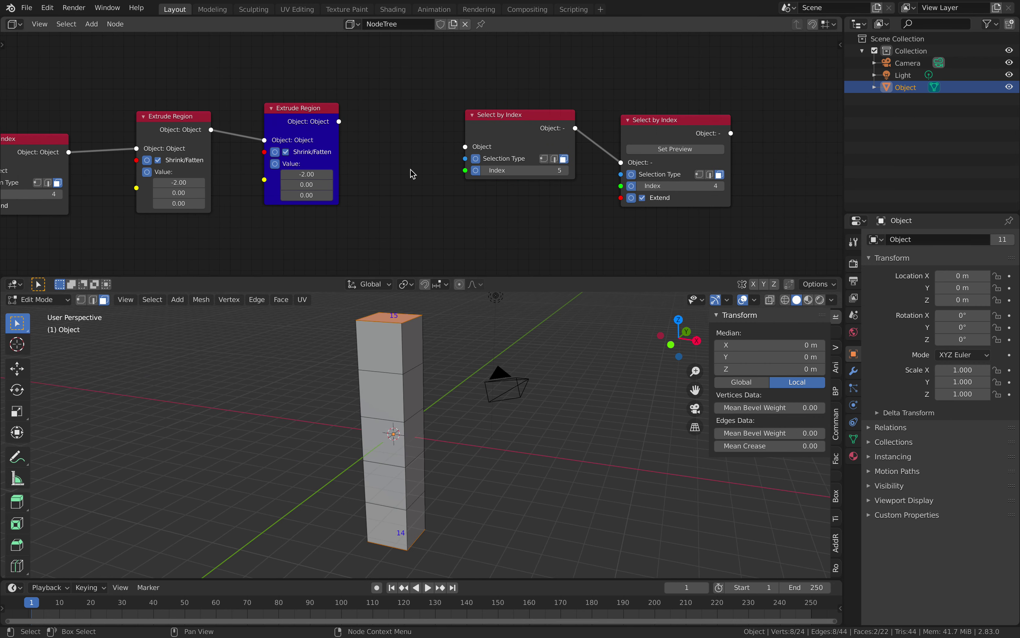
Search the nodes for "sele" and place a Select All node between the second Extrude Region and the copied Select by Index nodes.
{"action": "key", "text": "shift+a"}
{"action": "left_click", "coordinate": [400, 145]}
{"action": "type", "text": "sele"}
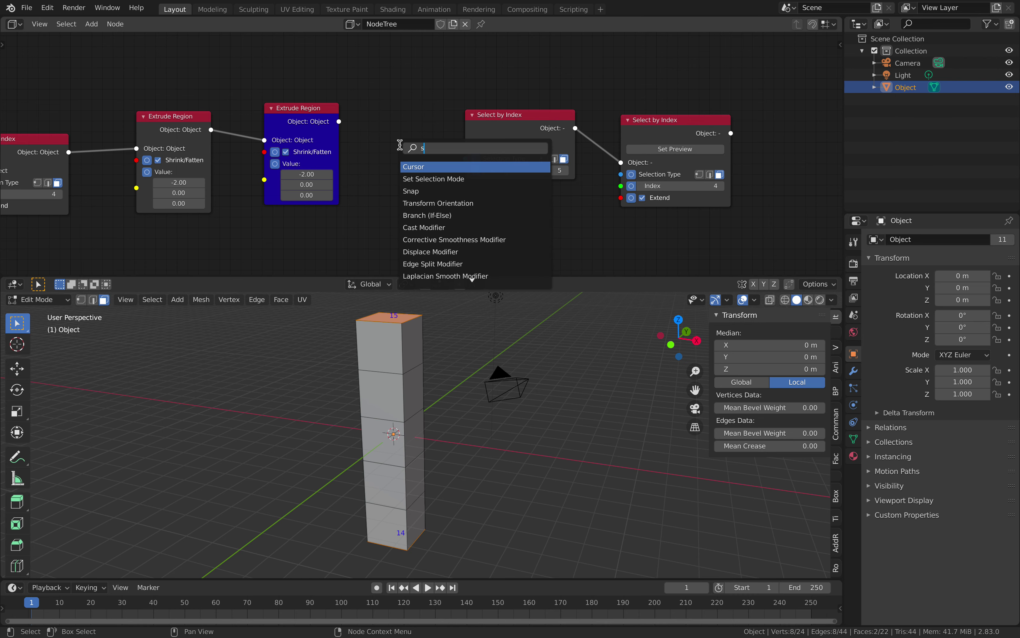
{"action": "key", "text": "Down"}
{"action": "key", "text": "Down"}
{"action": "key", "text": "Return"}
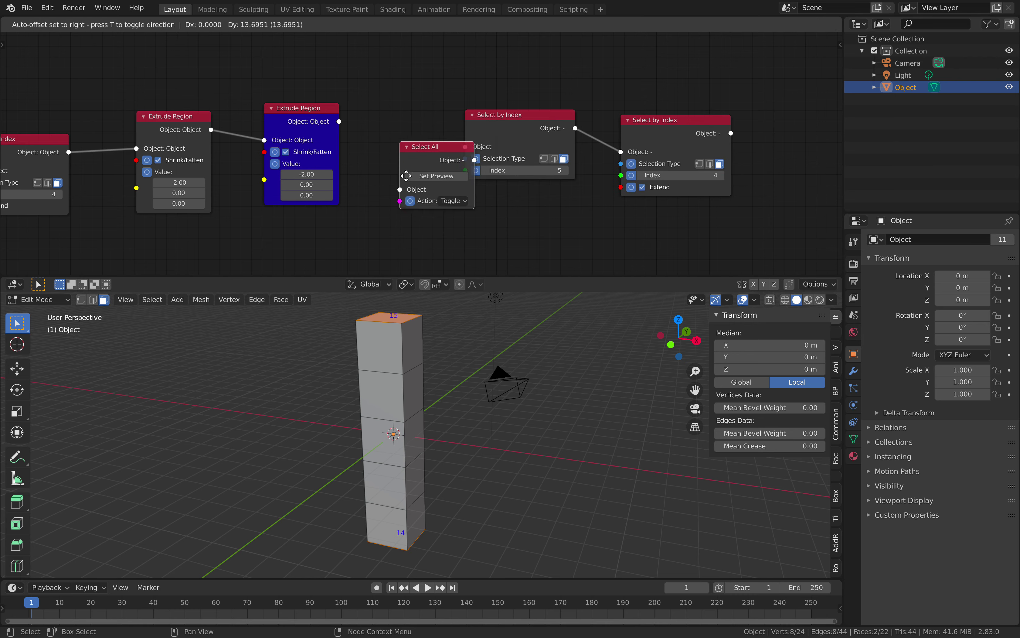
{"action": "left_click", "coordinate": [387, 140]}
Link the Select All node between the second Extrude Region and the copied Select by Index node, with its Action set to Deselect.
{"action": "left_click_drag", "start_coordinate": [339, 121], "coordinate": [372, 138]}
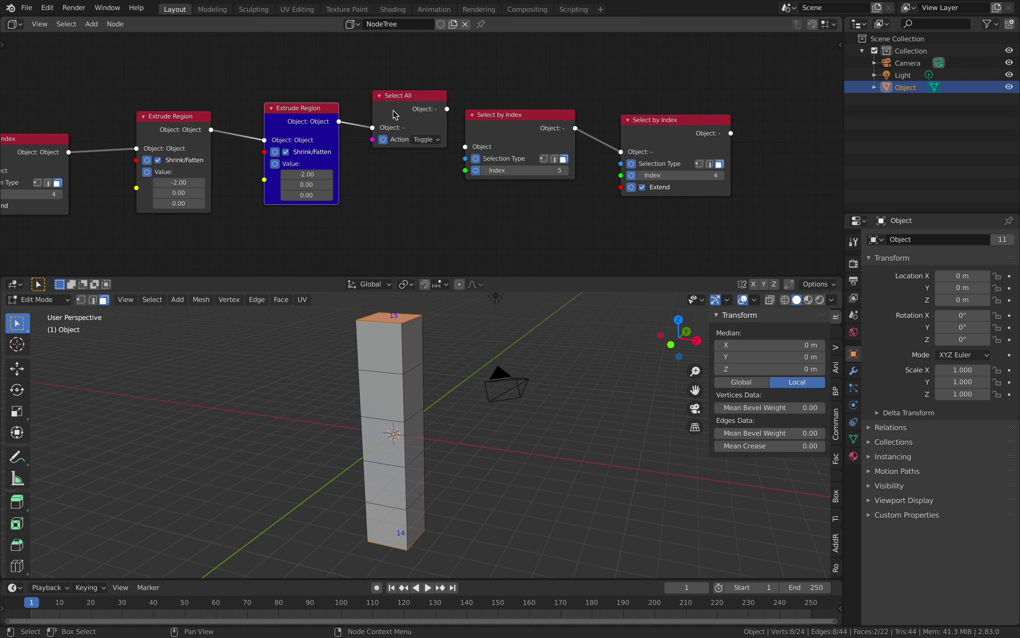
{"action": "left_click", "coordinate": [423, 152]}
{"action": "left_click", "coordinate": [427, 186]}
{"action": "left_click_drag", "start_coordinate": [411, 95], "coordinate": [465, 146]}
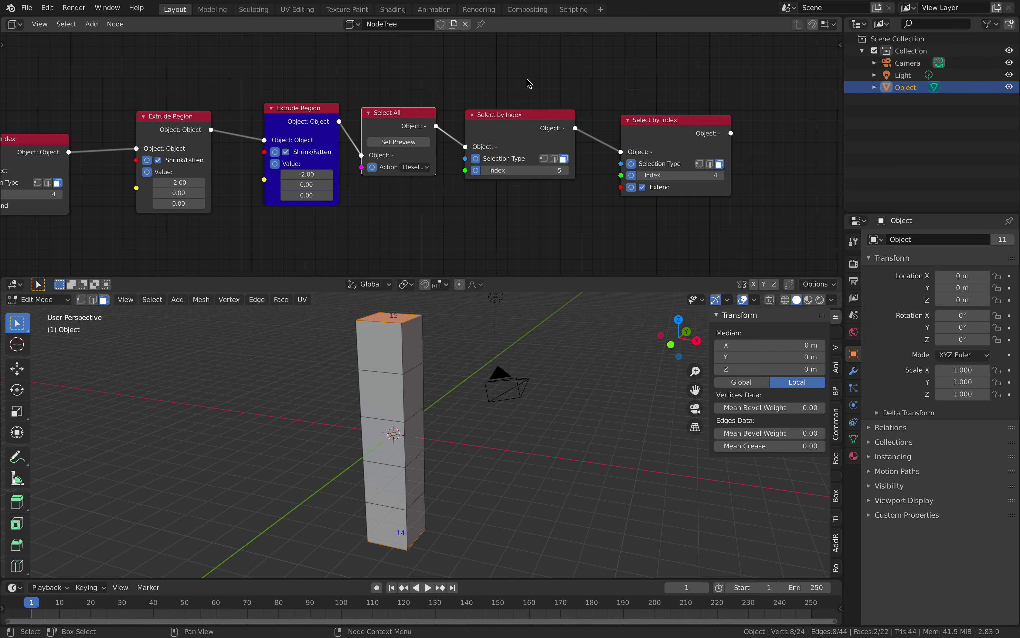
Select the side faces of the column's top, middle and bottom segments in Edit Mode to read their indices.
{"action": "middle_click_drag", "start_coordinate": [529, 84], "coordinate": [474, 83]}
{"action": "middle_click_drag", "start_coordinate": [499, 125], "coordinate": [541, 114]}
{"action": "scroll", "coordinate": [541, 114], "scroll_direction": "down", "scroll_amount": 1}
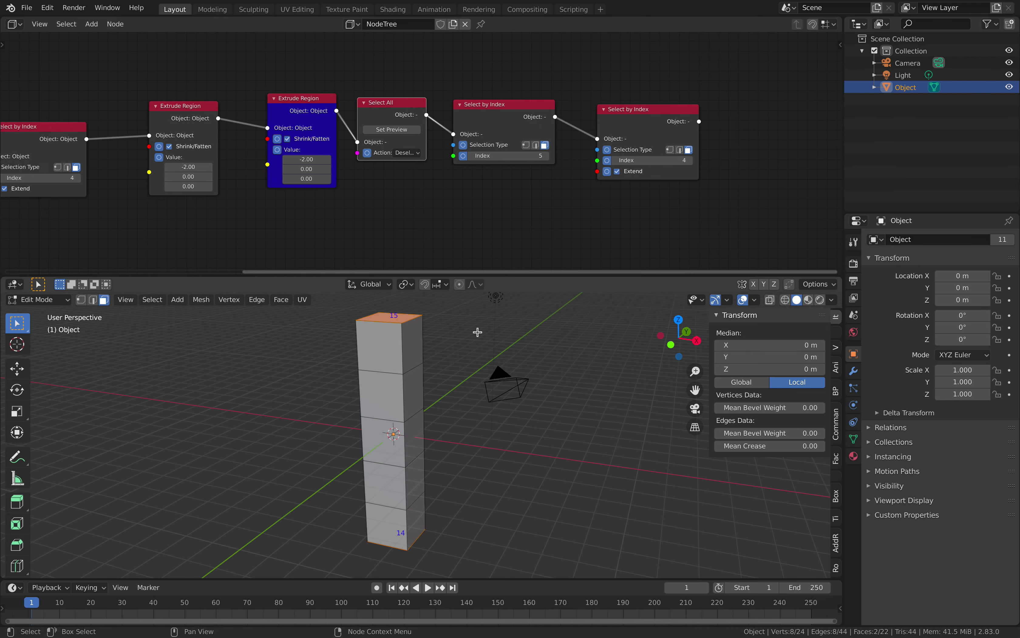
{"action": "key", "text": "Tab"}
{"action": "key", "text": "Tab"}
{"action": "left_click", "coordinate": [412, 353]}
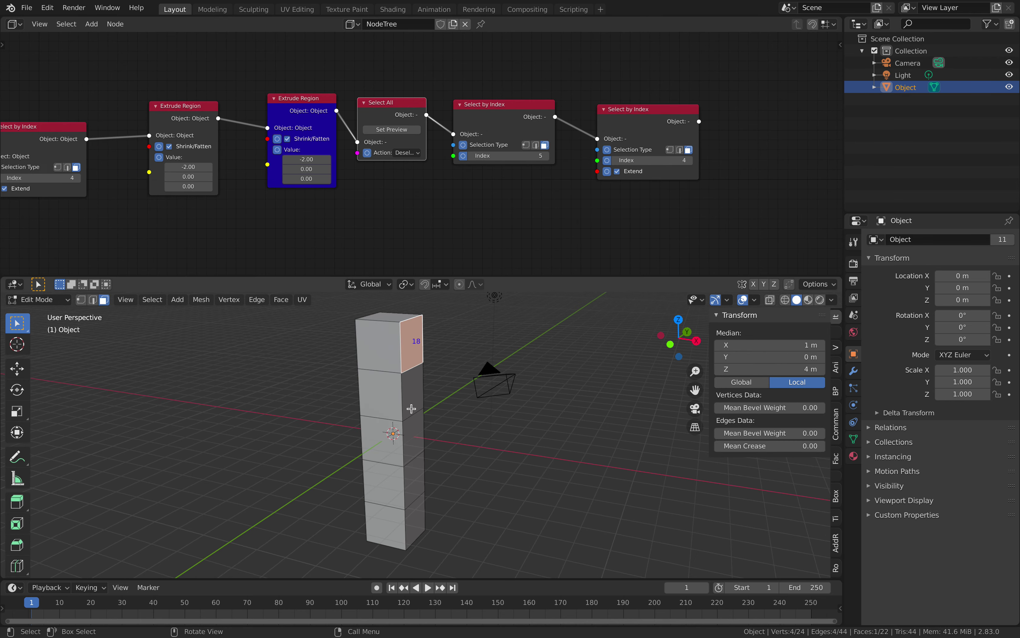
{"action": "left_click", "coordinate": [415, 437], "text": "shift"}
{"action": "left_click", "coordinate": [420, 509], "text": "shift"}
{"action": "middle_click_drag", "start_coordinate": [419, 510], "coordinate": [443, 417]}
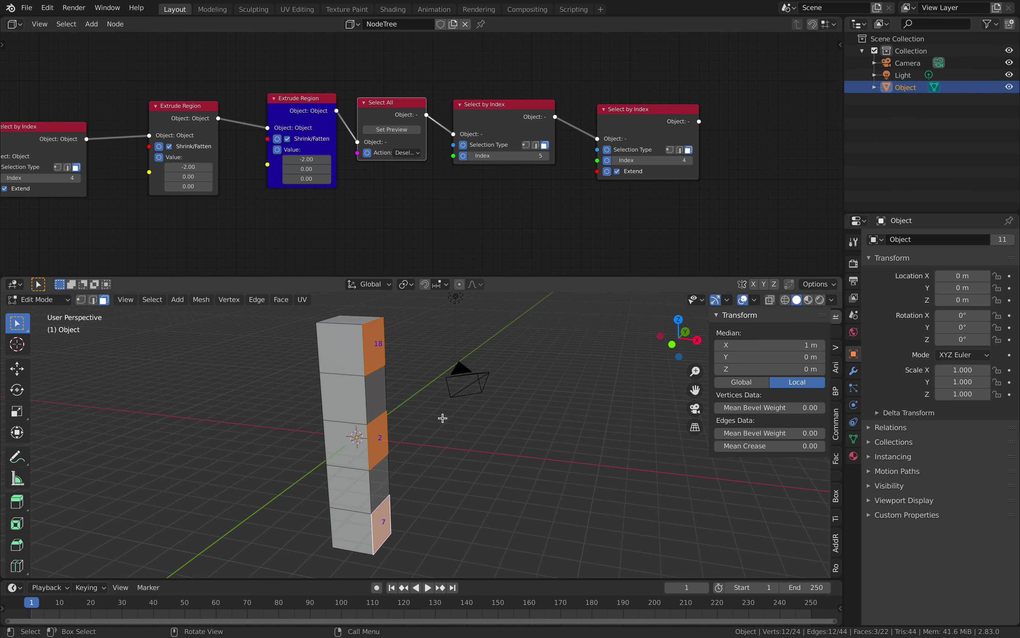
{"action": "middle_click_drag", "start_coordinate": [455, 392], "coordinate": [456, 387]}
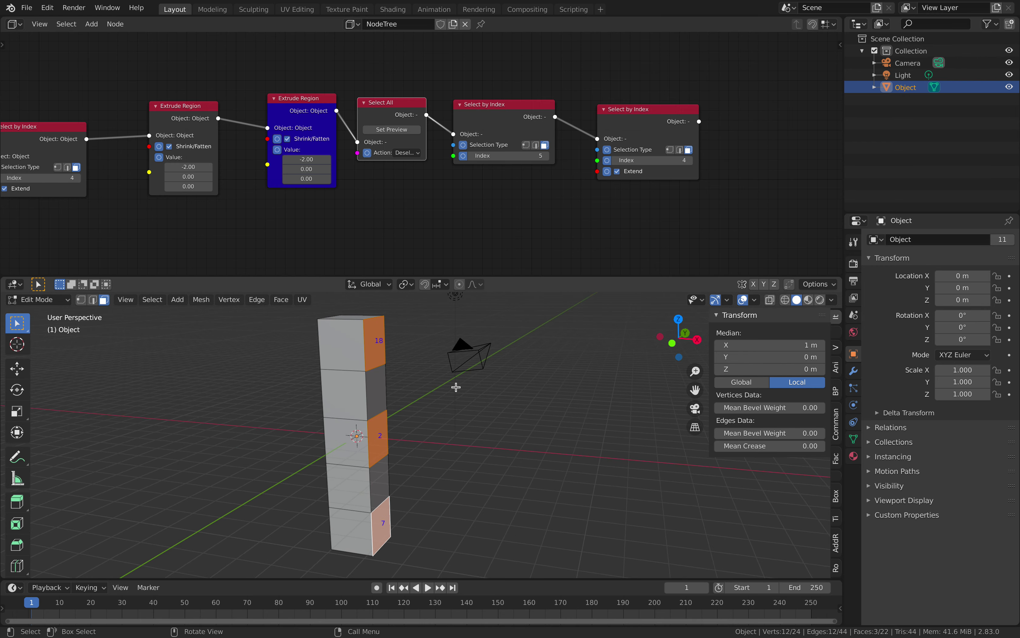
Set the index of the first copied Select by Index node to 2 and of the second to 8.
{"action": "middle_click_drag", "start_coordinate": [408, 385], "coordinate": [406, 313]}
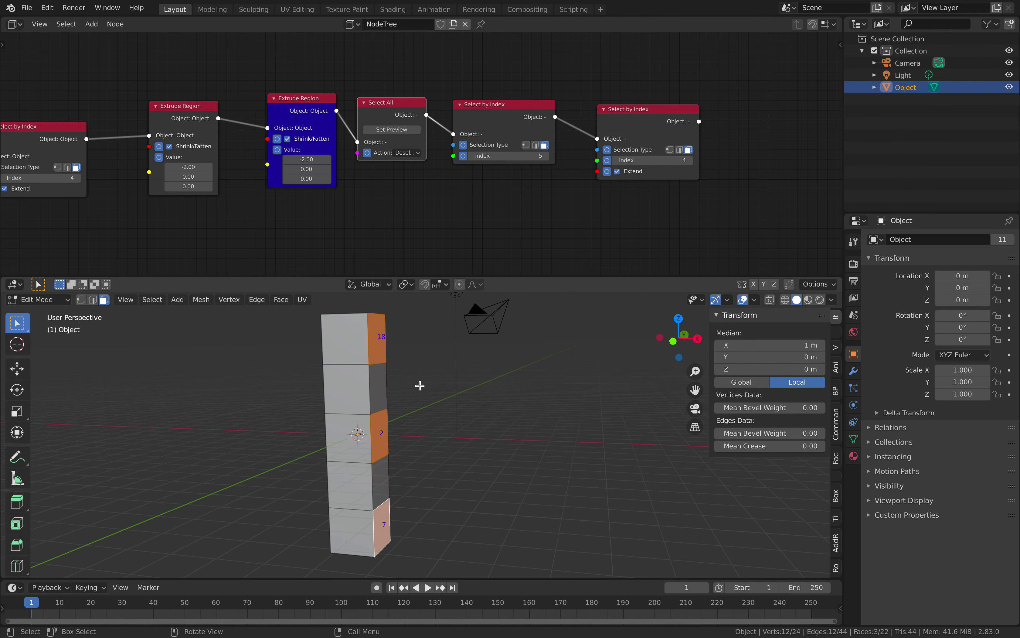
{"action": "middle_click_drag", "start_coordinate": [502, 185], "coordinate": [487, 185]}
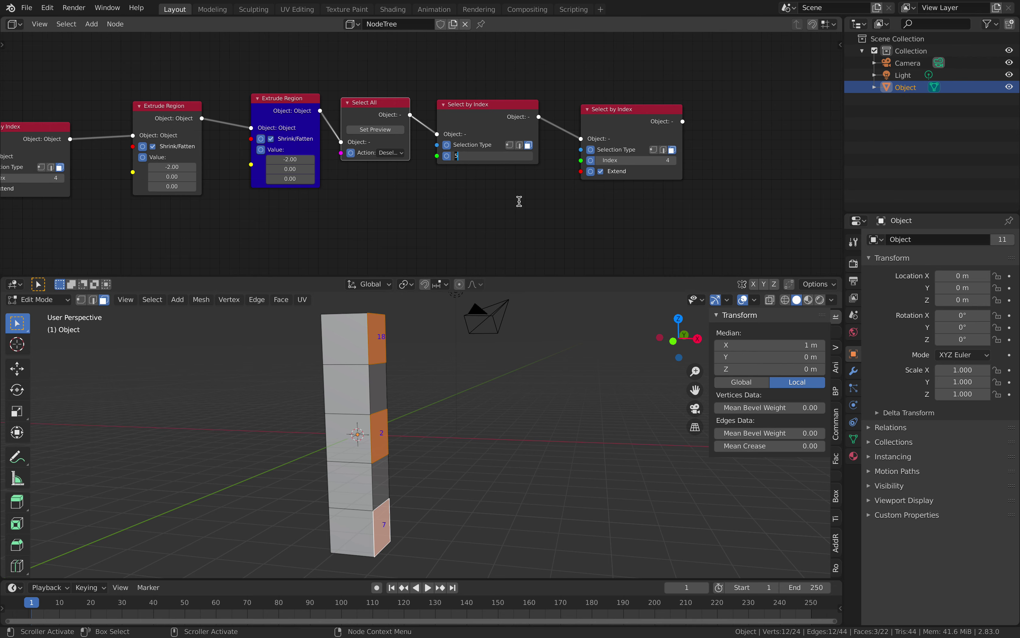
{"action": "key", "text": "Return"}
{"action": "type", "text": "8"}
{"action": "key", "text": "Return"}
{"action": "middle_click_drag", "start_coordinate": [643, 222], "coordinate": [559, 231]}
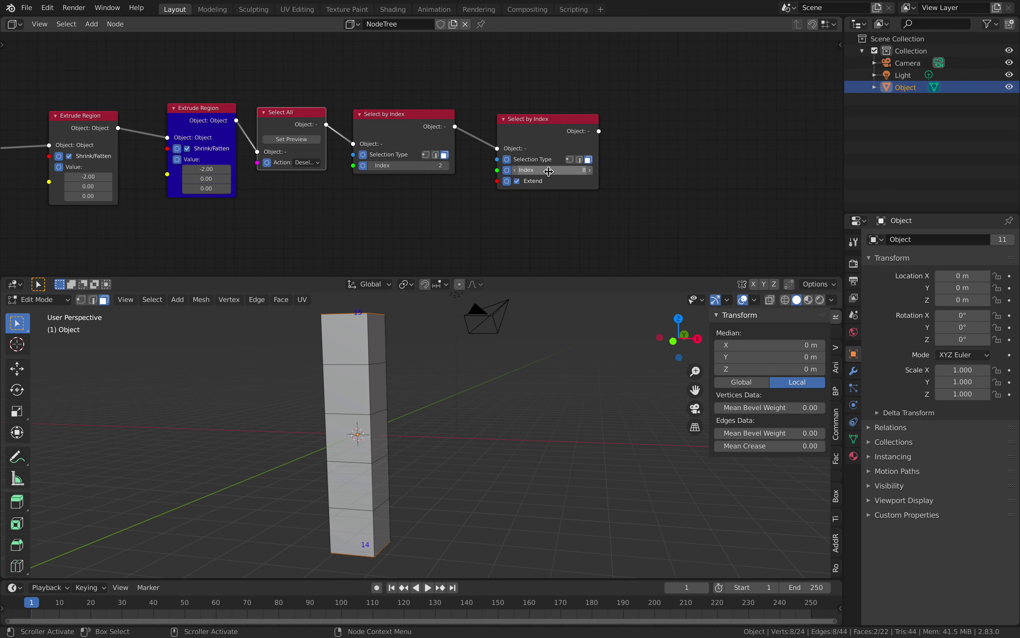
Add a third Select by Index node with index 18 to the chain's end, correct the preceding node's index to 7, and save the file.
{"action": "left_click", "coordinate": [427, 130]}
{"action": "key", "text": "shift+d"}
{"action": "left_click", "coordinate": [782, 126]}
{"action": "left_click_drag", "start_coordinate": [602, 129], "coordinate": [629, 137]}
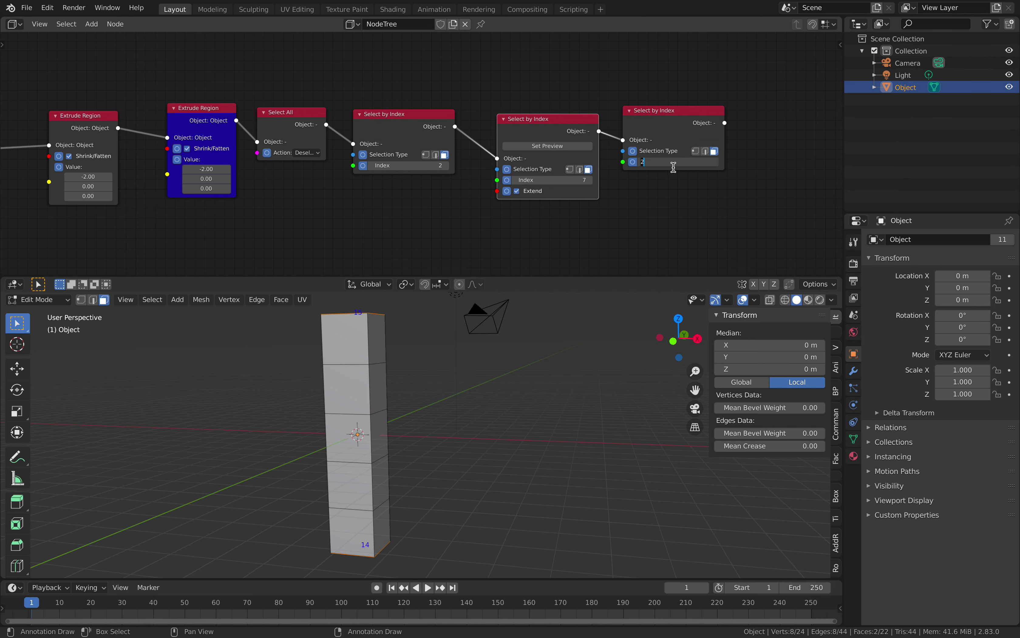
{"action": "key", "text": "Return"}
{"action": "middle_click_drag", "start_coordinate": [668, 194], "coordinate": [633, 199]}
{"action": "left_click", "coordinate": [630, 194]}
{"action": "key", "text": "ctrl+s"}
{"action": "scroll", "coordinate": [628, 195], "scroll_direction": "down", "scroll_amount": 2}
{"action": "middle_click_drag", "start_coordinate": [556, 173], "coordinate": [596, 153]}
{"action": "scroll", "coordinate": [539, 151], "scroll_direction": "up", "scroll_amount": 1}
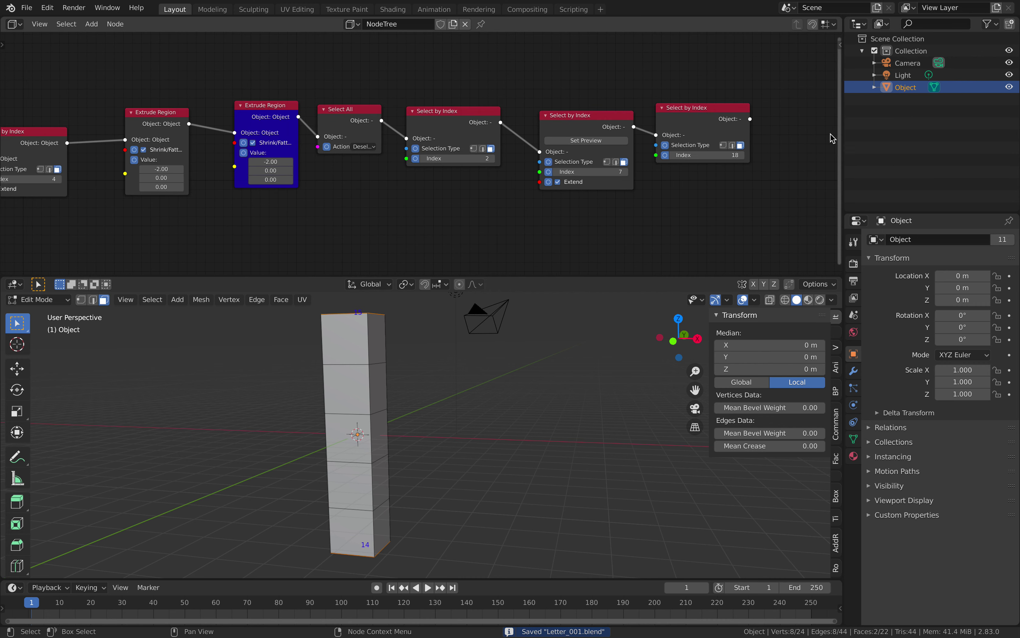
Expose and enable Extend on the Select by Index node with index 18 and preview that node.
{"action": "left_click", "coordinate": [452, 114]}
{"action": "middle_click_drag", "start_coordinate": [578, 108], "coordinate": [471, 122]}
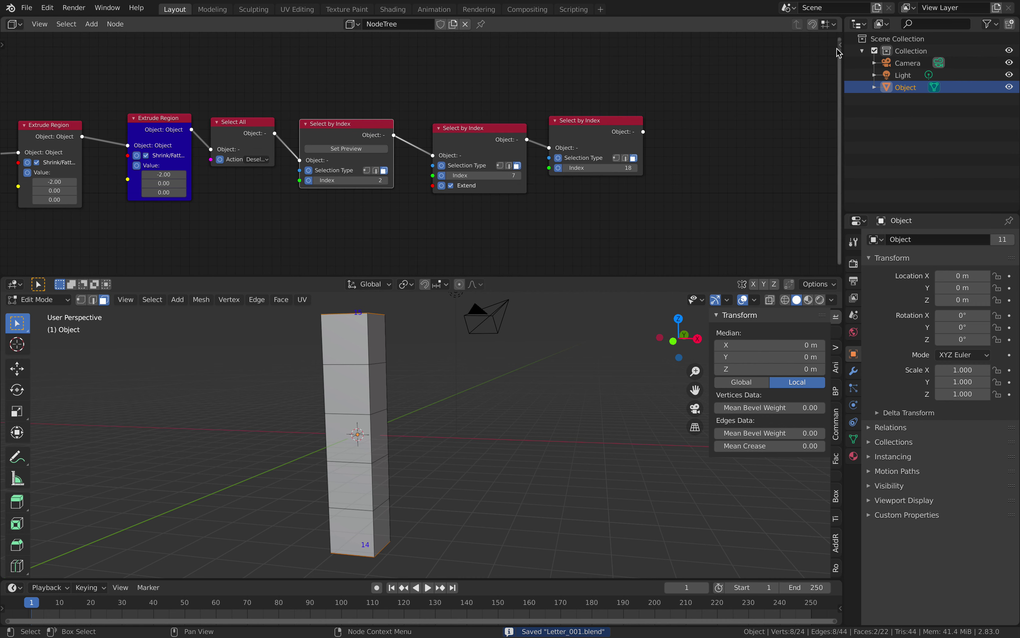
{"action": "left_click", "coordinate": [618, 120]}
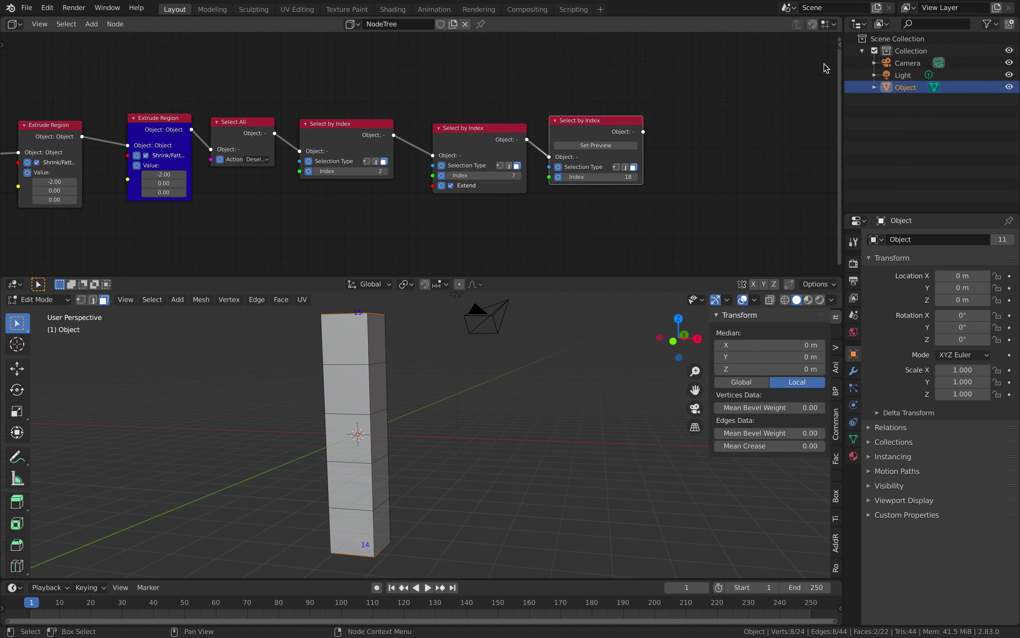
{"action": "left_click", "coordinate": [838, 44]}
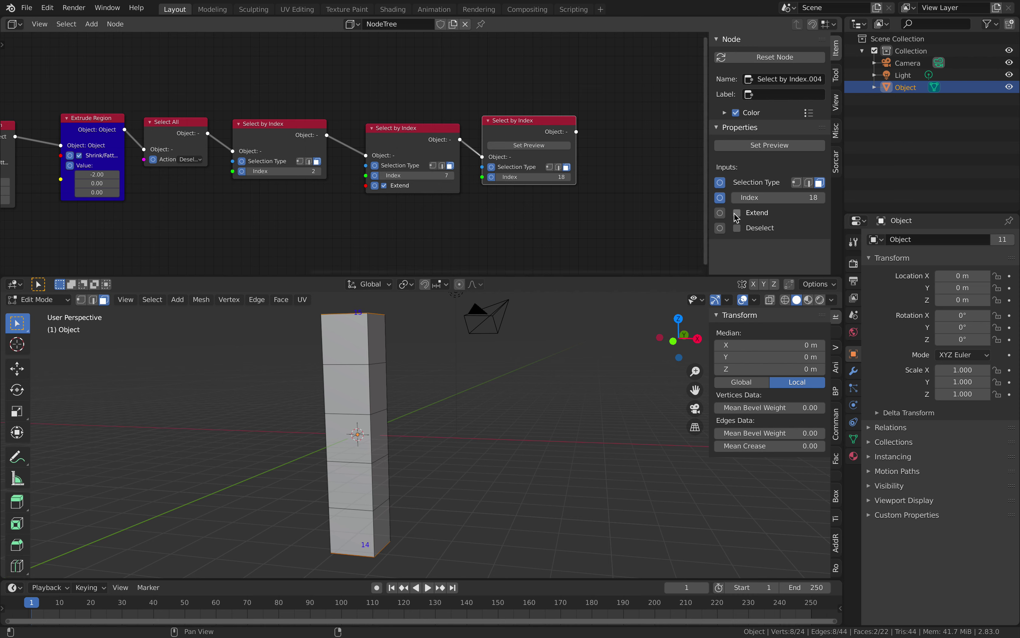
{"action": "left_click", "coordinate": [720, 213]}
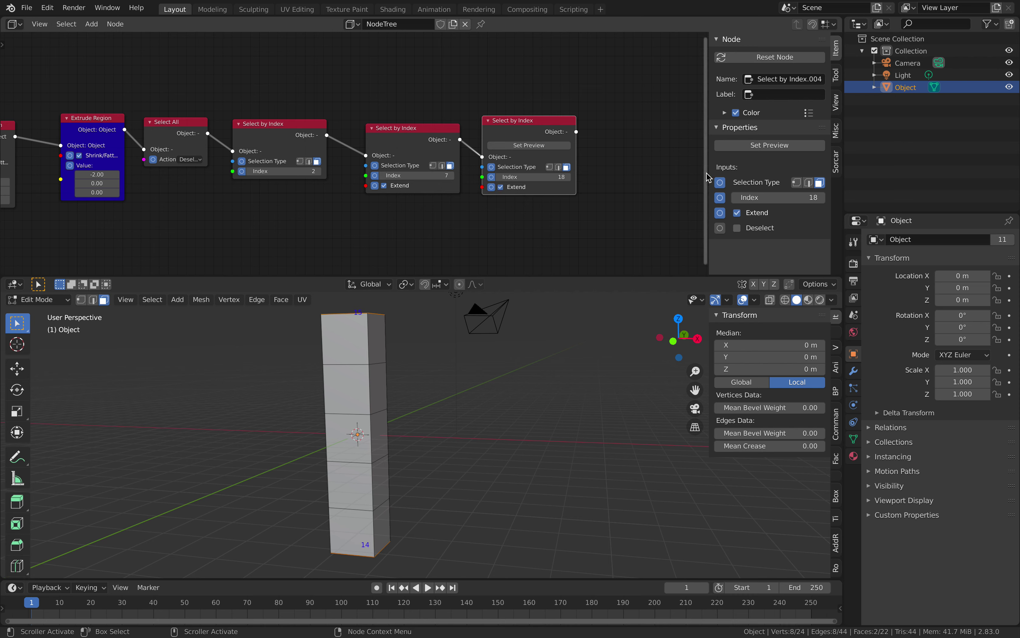
{"action": "left_click_drag", "start_coordinate": [709, 172], "coordinate": [918, 172]}
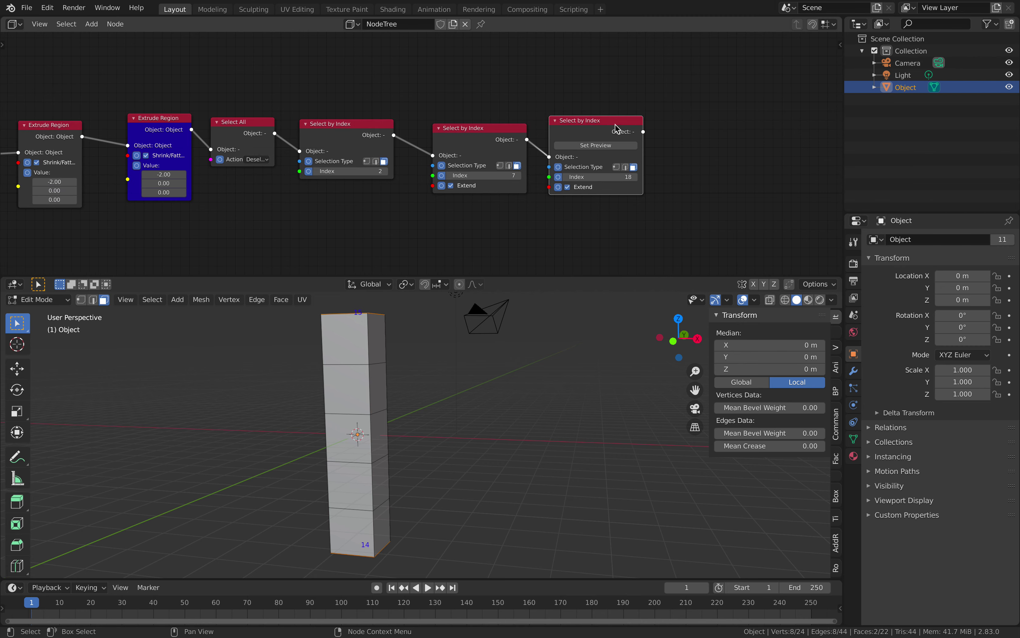
{"action": "left_click", "coordinate": [607, 144]}
{"action": "mouse_move", "coordinate": [520, 312]}
{"action": "middle_mouse_down"}
{"action": "mouse_move", "coordinate": [406, 349]}
{"action": "mouse_move", "coordinate": [506, 315]}
{"action": "middle_mouse_up"}
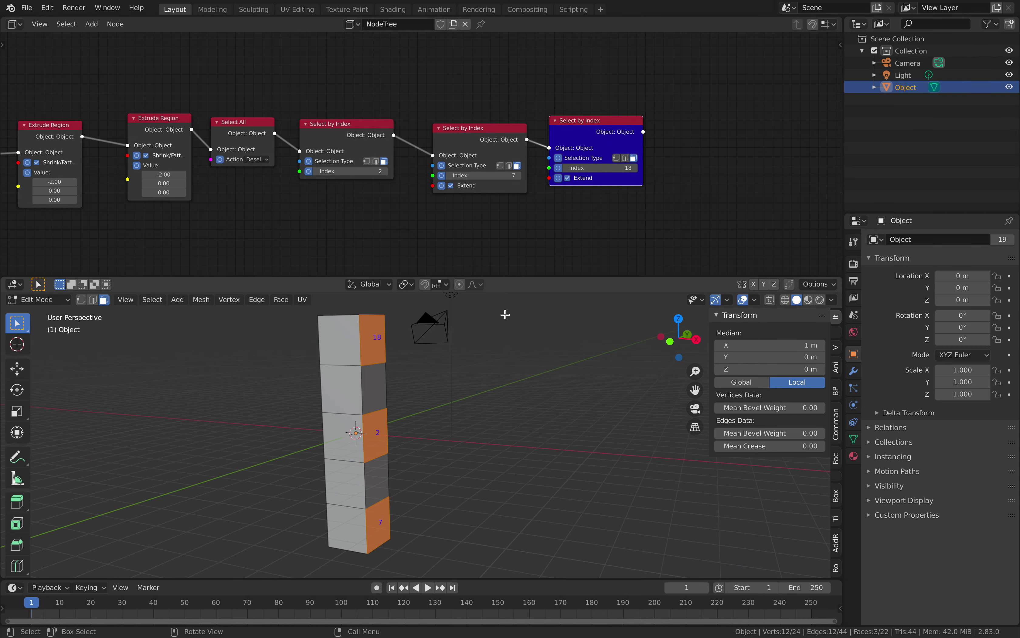
Duplicate the second Extrude Region node, link the copy after the last Select by Index node, and preview it.
{"action": "scroll", "coordinate": [293, 93], "scroll_direction": "down", "scroll_amount": 2}
{"action": "middle_click_drag", "start_coordinate": [293, 93], "coordinate": [386, 96]}
{"action": "left_click", "coordinate": [287, 120]}
{"action": "left_click_drag", "start_coordinate": [277, 123], "coordinate": [261, 122]}
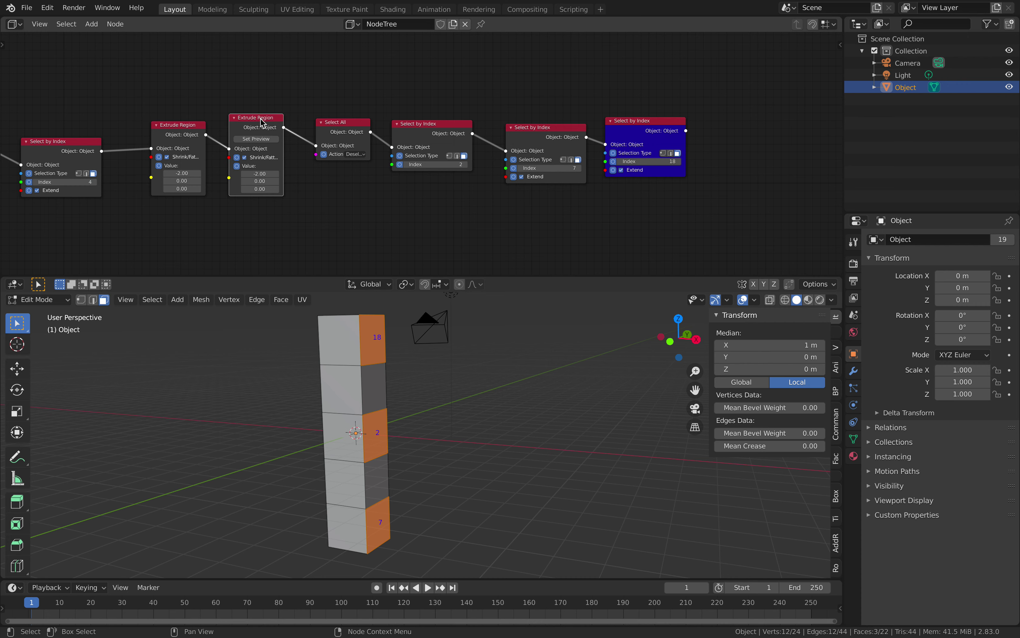
{"action": "key", "text": "shift+d"}
{"action": "left_click", "coordinate": [780, 120]}
{"action": "middle_click_drag", "start_coordinate": [780, 120], "coordinate": [724, 122]}
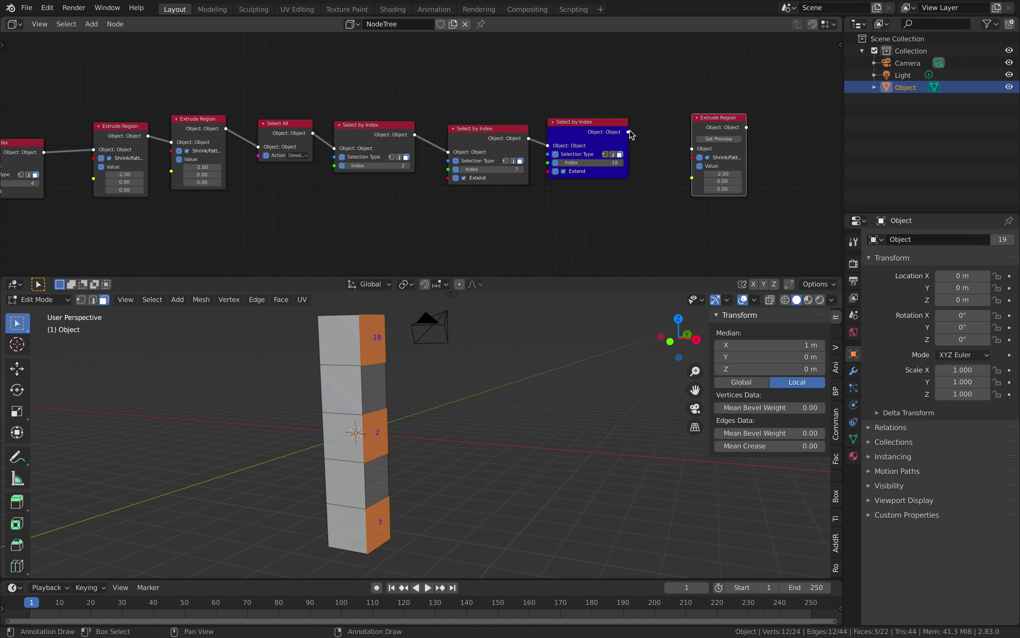
{"action": "left_click_drag", "start_coordinate": [629, 131], "coordinate": [745, 148]}
{"action": "left_click", "coordinate": [727, 140]}
Duplicate the end Extrude Region node once more, link it to the end of the chain, and preview it.
{"action": "key", "text": "shift+d"}
{"action": "left_click", "coordinate": [778, 119]}
{"action": "left_click_drag", "start_coordinate": [762, 126], "coordinate": [735, 125]}
{"action": "left_click", "coordinate": [744, 139]}
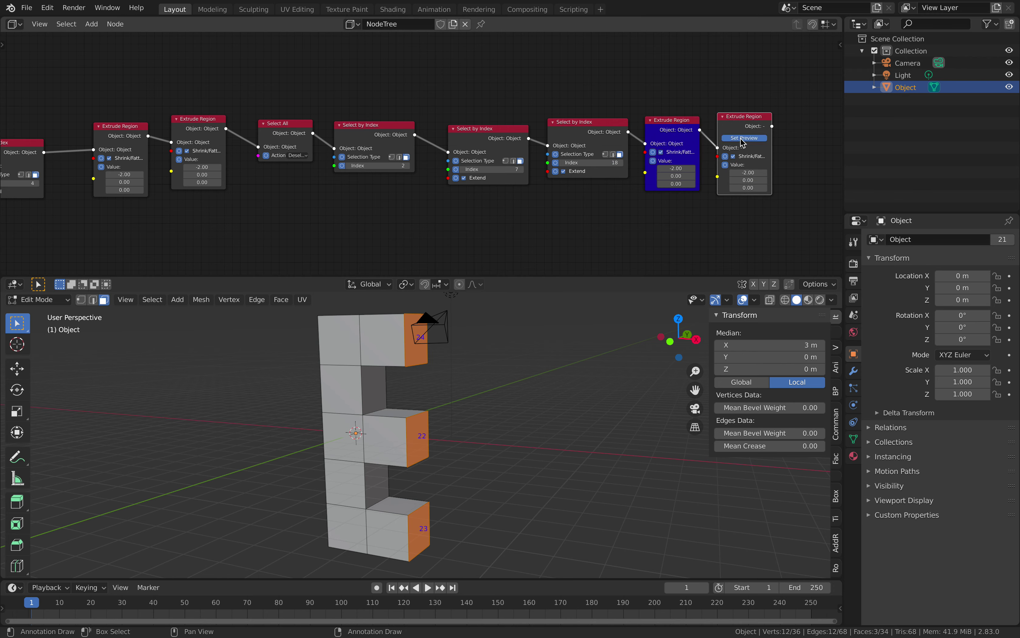
Return the letter E to Object Mode, save the file, and deselect the object.
{"action": "middle_click_drag", "start_coordinate": [487, 343], "coordinate": [558, 344]}
{"action": "key", "text": "Tab"}
{"action": "middle_click_drag", "start_coordinate": [485, 365], "coordinate": [517, 379]}
{"action": "key", "text": "ctrl+s"}
{"action": "scroll", "coordinate": [494, 382], "scroll_direction": "down", "scroll_amount": 1}
{"action": "left_click", "coordinate": [495, 382]}
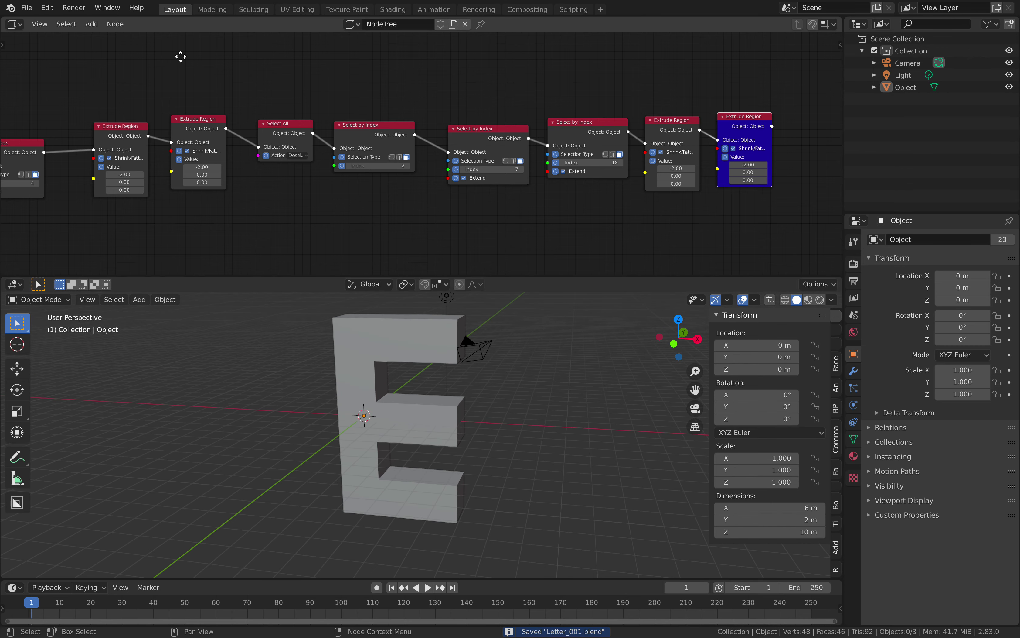
Try the value -3.38 in the column's first Extrude Region node and undo the change.
{"action": "middle_click_drag", "start_coordinate": [182, 57], "coordinate": [282, 91]}
{"action": "scroll", "coordinate": [283, 92], "scroll_direction": "down", "scroll_amount": 3}
{"action": "scroll", "coordinate": [288, 90], "scroll_direction": "up", "scroll_amount": 2}
{"action": "scroll", "coordinate": [291, 94], "scroll_direction": "up", "scroll_amount": 1}
{"action": "scroll", "coordinate": [320, 135], "scroll_direction": "up", "scroll_amount": 1}
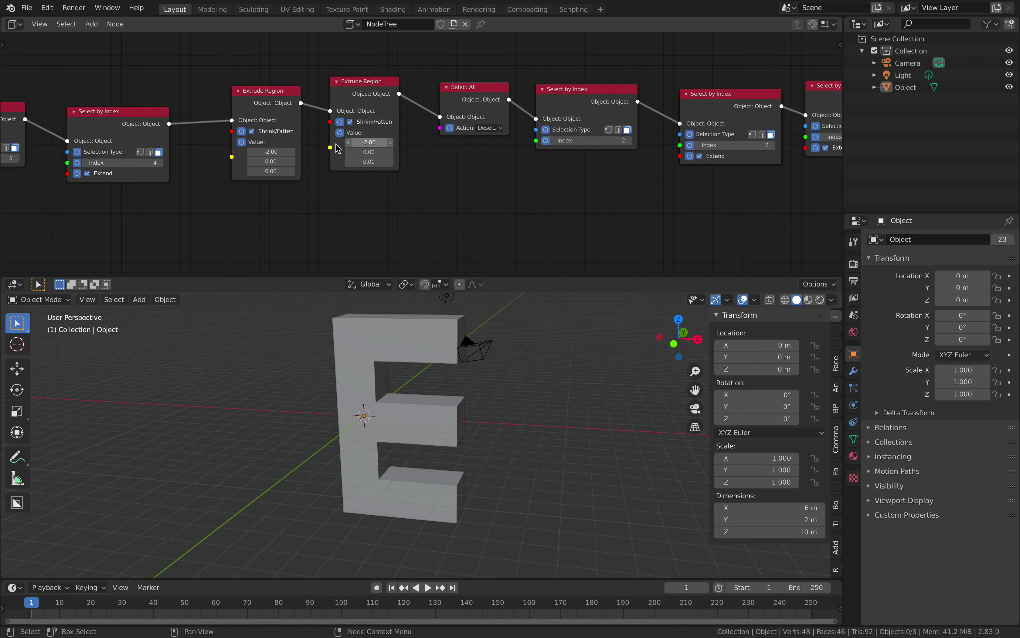
{"action": "left_click_drag", "start_coordinate": [271, 152], "coordinate": [246, 152]}
{"action": "scroll", "coordinate": [449, 390], "scroll_direction": "down", "scroll_amount": 1}
{"action": "middle_click_drag", "start_coordinate": [449, 390], "coordinate": [442, 382]}
{"action": "key", "text": "z"}
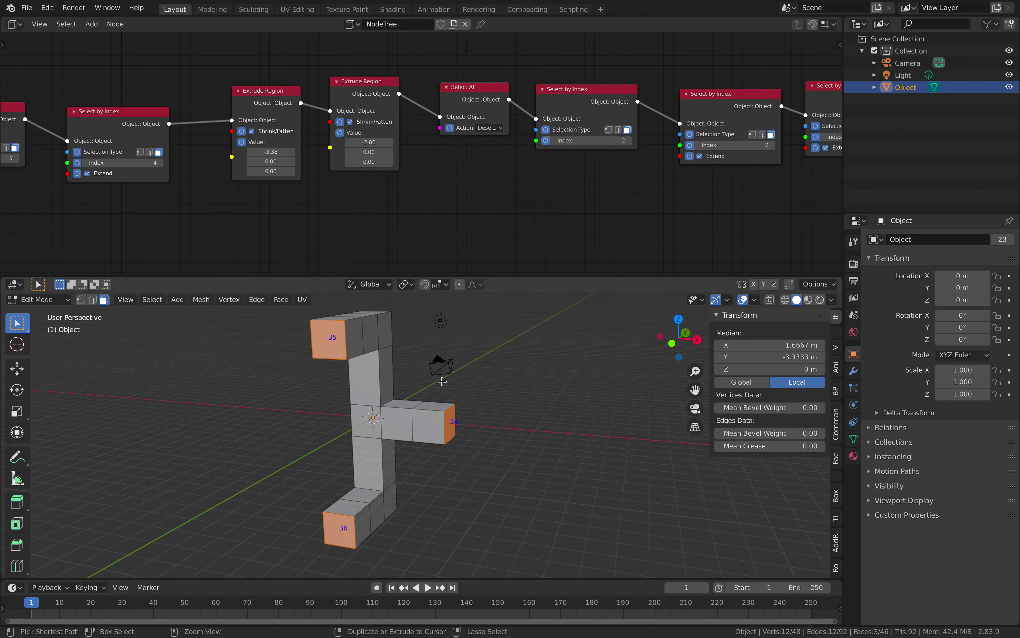
{"action": "key", "text": "ctrl+z"}
{"action": "middle_click_drag", "start_coordinate": [449, 383], "coordinate": [459, 382]}
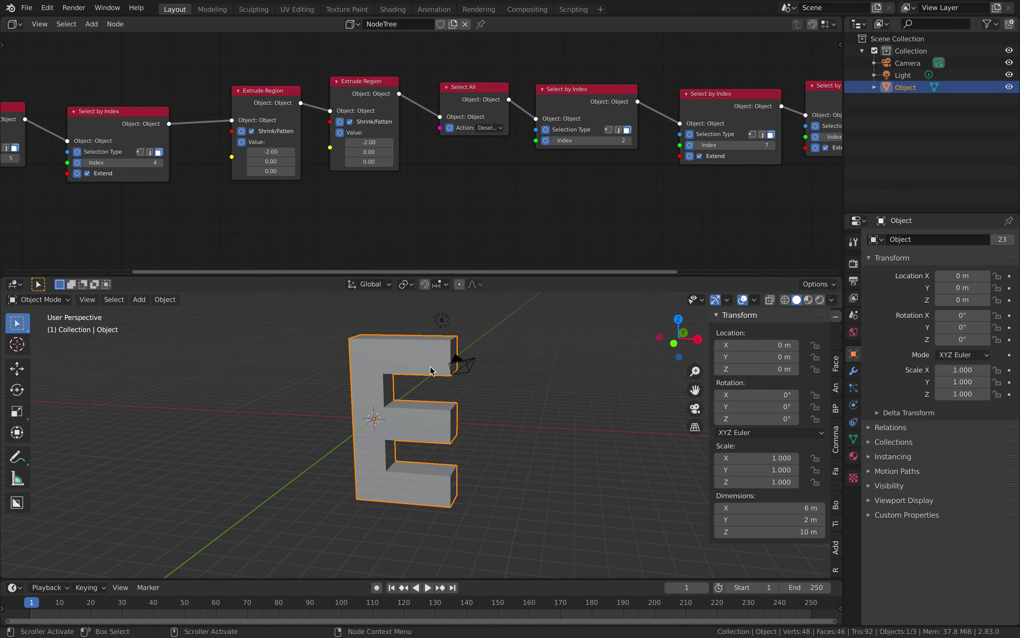
Save the file and move the last Extrude Region node lower in the node tree.
{"action": "middle_click_drag", "start_coordinate": [401, 366], "coordinate": [393, 367]}
{"action": "middle_click_drag", "start_coordinate": [472, 200], "coordinate": [366, 186]}
{"action": "scroll", "coordinate": [366, 187], "scroll_direction": "down", "scroll_amount": 1}
{"action": "key", "text": "ctrl+s"}
{"action": "middle_click_drag", "start_coordinate": [581, 220], "coordinate": [375, 205]}
{"action": "scroll", "coordinate": [376, 205], "scroll_direction": "up", "scroll_amount": 1}
{"action": "middle_click_drag", "start_coordinate": [496, 405], "coordinate": [485, 405]}
{"action": "middle_click_drag", "start_coordinate": [645, 127], "coordinate": [453, 121]}
{"action": "left_click_drag", "start_coordinate": [396, 86], "coordinate": [422, 125]}
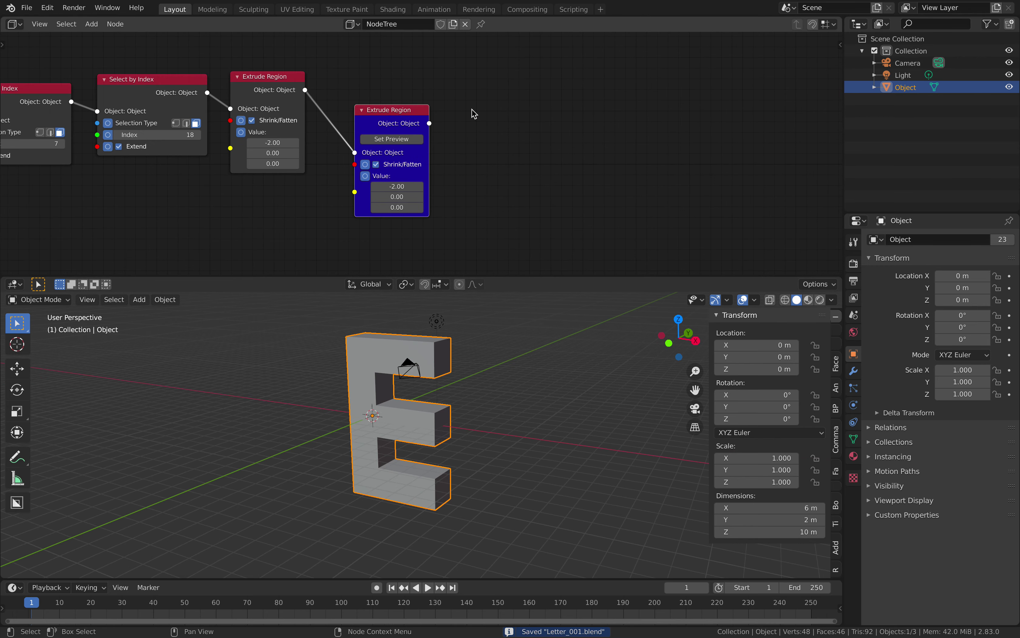
Search the nodes for "subdi" and place a Subdivide node after the last Extrude Region.
{"action": "middle_click_drag", "start_coordinate": [485, 110], "coordinate": [466, 114]}
{"action": "key", "text": "shift+a"}
{"action": "left_click", "coordinate": [466, 108]}
{"action": "type", "text": "subdi"}
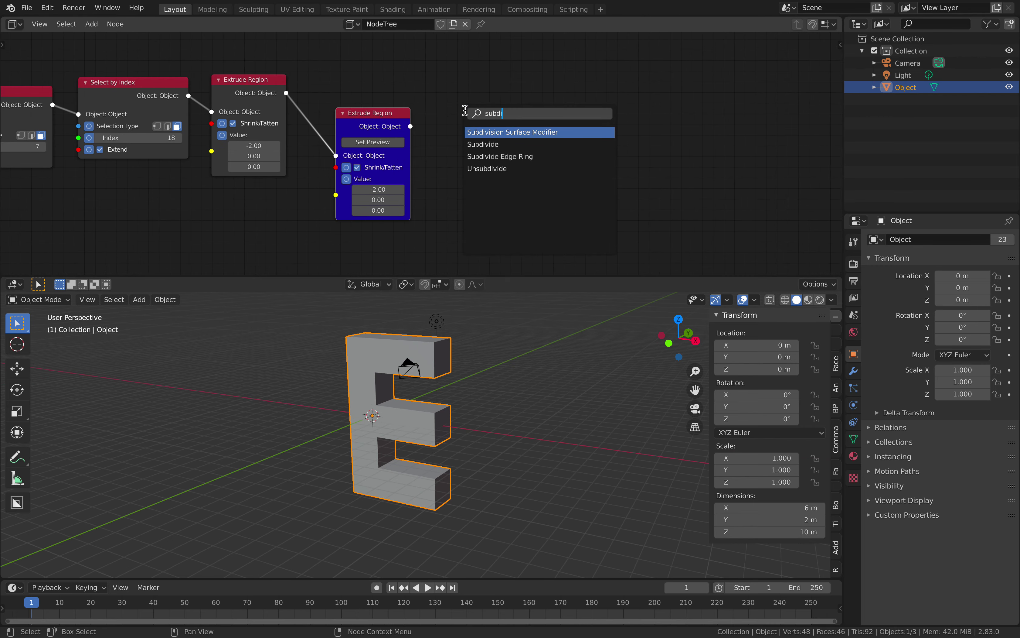
{"action": "key", "text": "Down"}
{"action": "key", "text": "Return"}
{"action": "left_click", "coordinate": [465, 111]}
Search the nodes for "poke" and place a Poke node after the Subdivide node.
{"action": "key", "text": "shift+a"}
{"action": "left_click", "coordinate": [581, 91]}
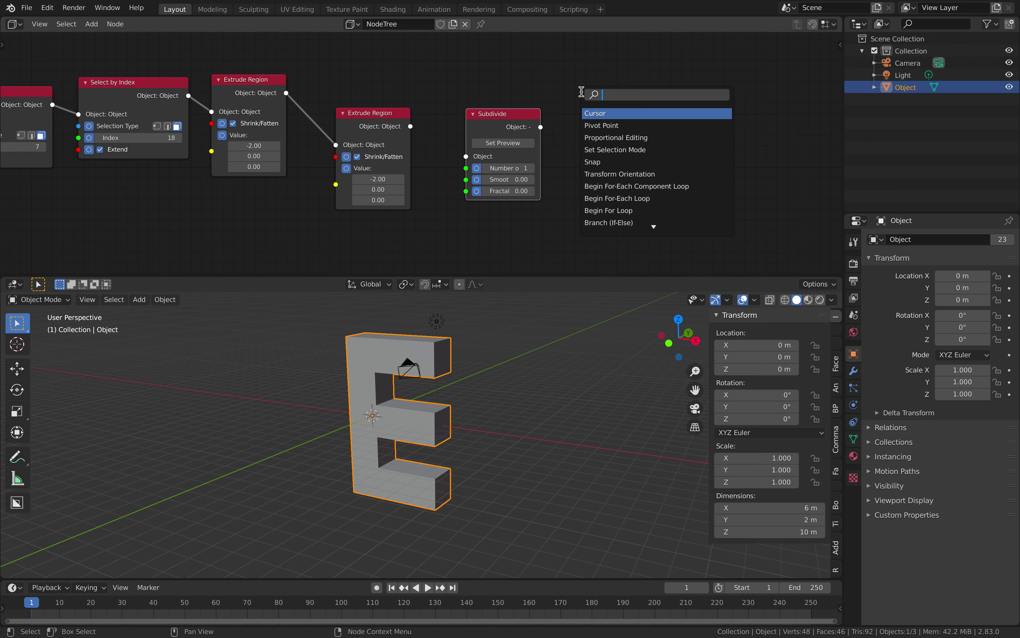
{"action": "type", "text": "poke"}
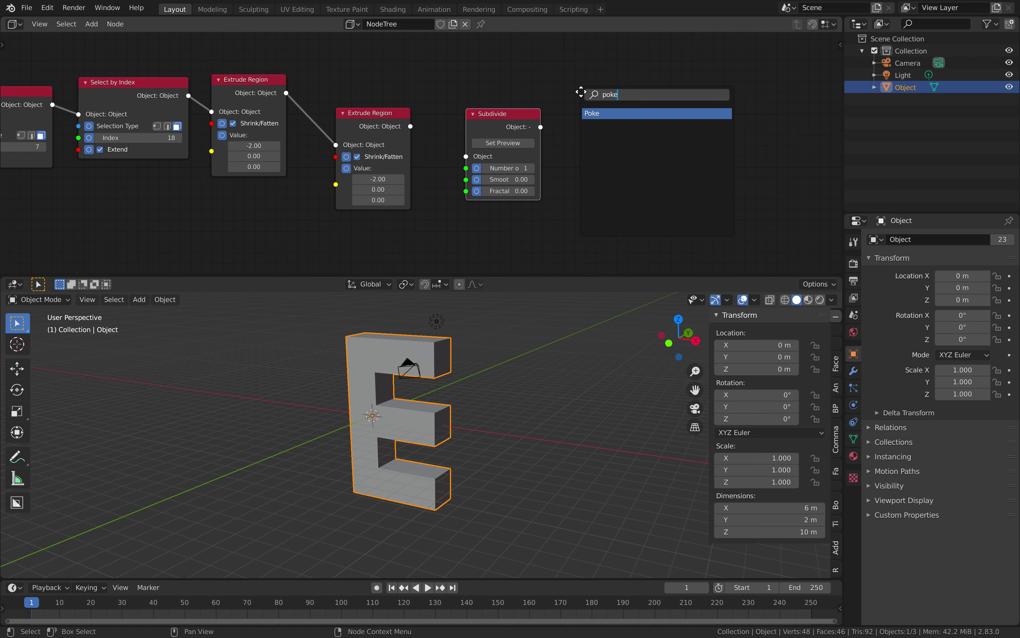
{"action": "key", "text": "Return"}
{"action": "left_click", "coordinate": [581, 91]}
Link the last Extrude Region through Subdivide into Poke and preview the Poke node.
{"action": "left_click_drag", "start_coordinate": [410, 126], "coordinate": [466, 145]}
{"action": "left_click_drag", "start_coordinate": [541, 127], "coordinate": [581, 129]}
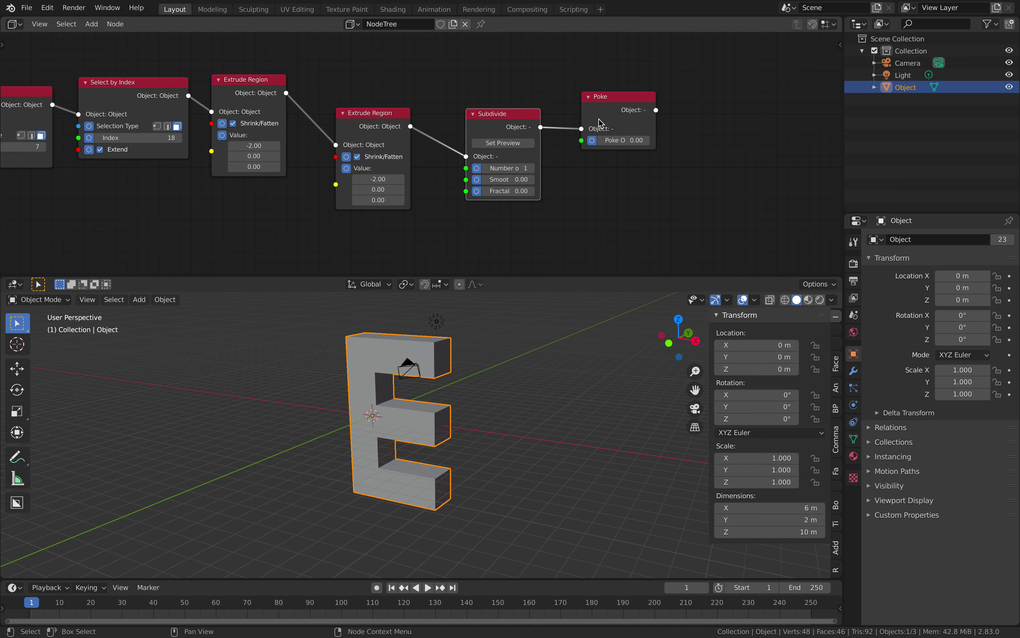
{"action": "left_click", "coordinate": [617, 126]}
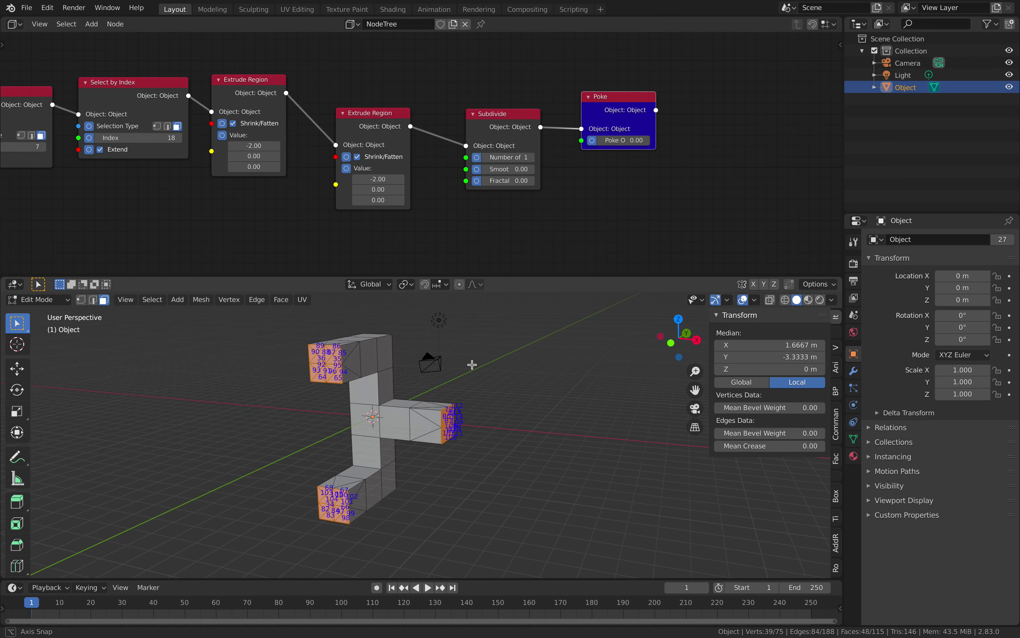
{"action": "mouse_move", "coordinate": [400, 375]}
{"action": "middle_mouse_down"}
{"action": "mouse_move", "coordinate": [416, 376]}
{"action": "mouse_move", "coordinate": [407, 375]}
{"action": "middle_mouse_up"}
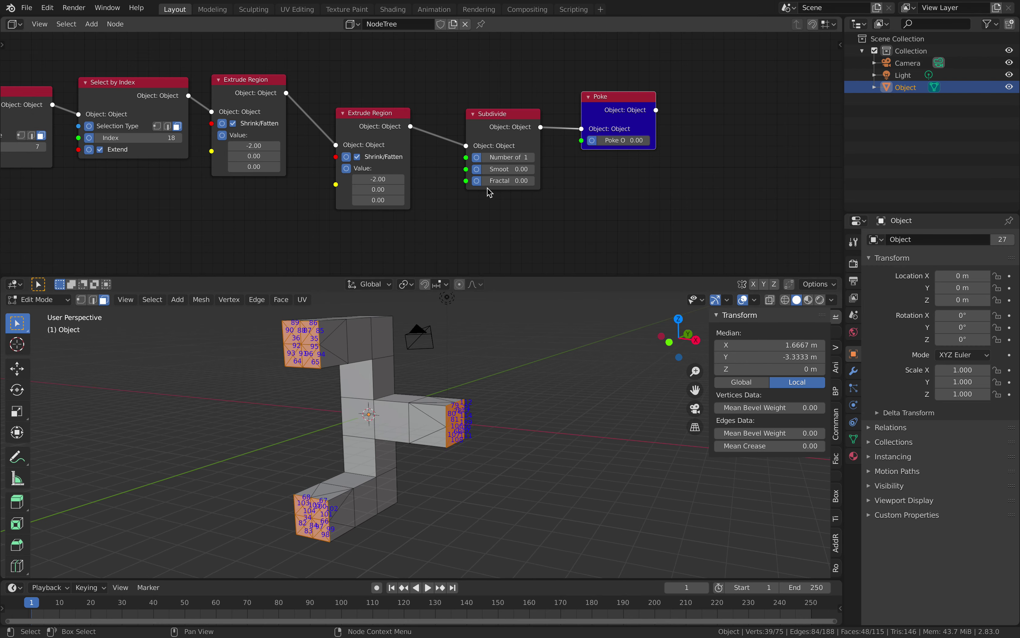
Set the Poke node's offset to 1.39, return to Object Mode, and save the file.
{"action": "left_click_drag", "start_coordinate": [615, 140], "coordinate": [641, 140]}
{"action": "middle_click_drag", "start_coordinate": [452, 358], "coordinate": [505, 362]}
{"action": "key", "text": "Tab"}
{"action": "key", "text": "ctrl+s"}
{"action": "middle_click_drag", "start_coordinate": [286, 191], "coordinate": [410, 194]}
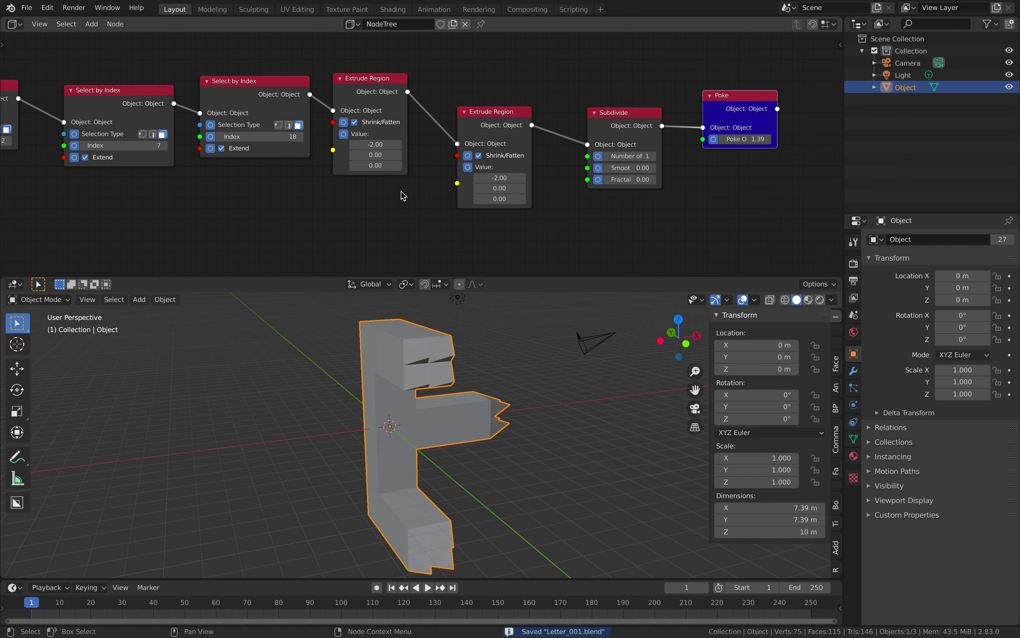
Set the first value of the Extrude Region right after the index 18 selection to -1.76.
{"action": "middle_click_drag", "start_coordinate": [346, 184], "coordinate": [437, 188]}
{"action": "scroll", "coordinate": [460, 160], "scroll_direction": "up", "scroll_amount": 1}
{"action": "mouse_move", "coordinate": [471, 154]}
{"action": "left_mouse_down"}
{"action": "mouse_move", "coordinate": [447, 155]}
{"action": "mouse_move", "coordinate": [474, 154]}
{"action": "left_mouse_up"}
{"action": "middle_click_drag", "start_coordinate": [390, 152], "coordinate": [552, 156]}
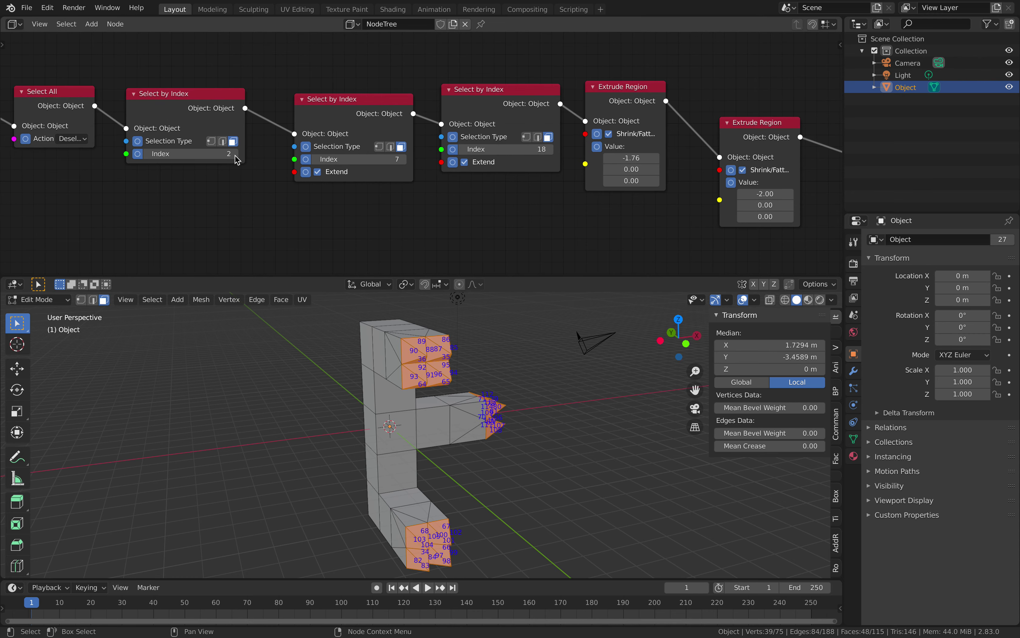
Try a different first value in the Extrude Region before Select All and restore it to -2.00.
{"action": "middle_click_drag", "start_coordinate": [234, 155], "coordinate": [414, 160]}
{"action": "middle_click_drag", "start_coordinate": [168, 175], "coordinate": [244, 167]}
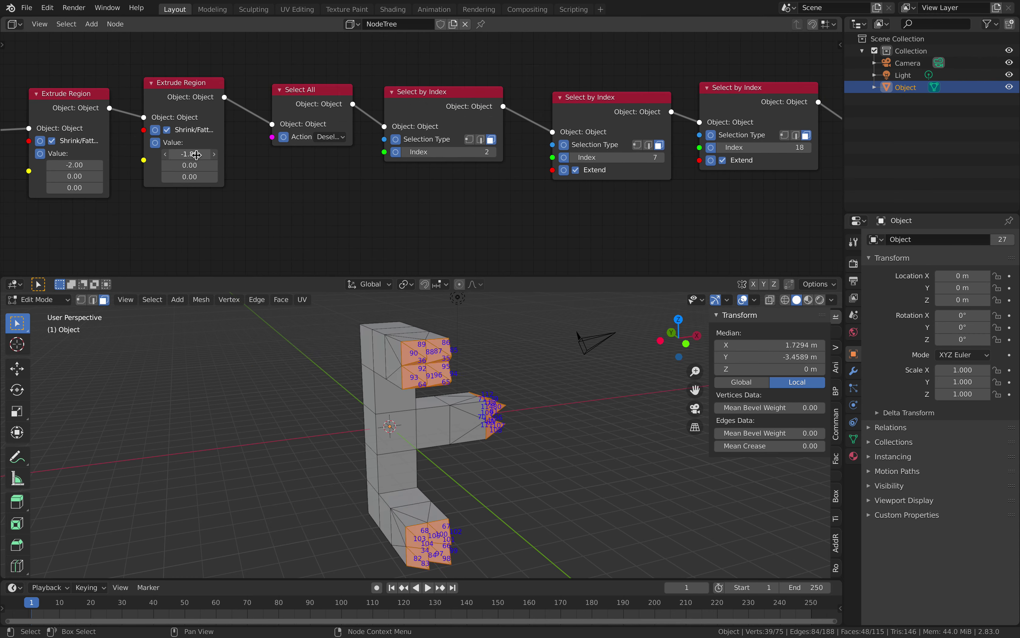
{"action": "left_click_drag", "start_coordinate": [194, 155], "coordinate": [192, 155]}
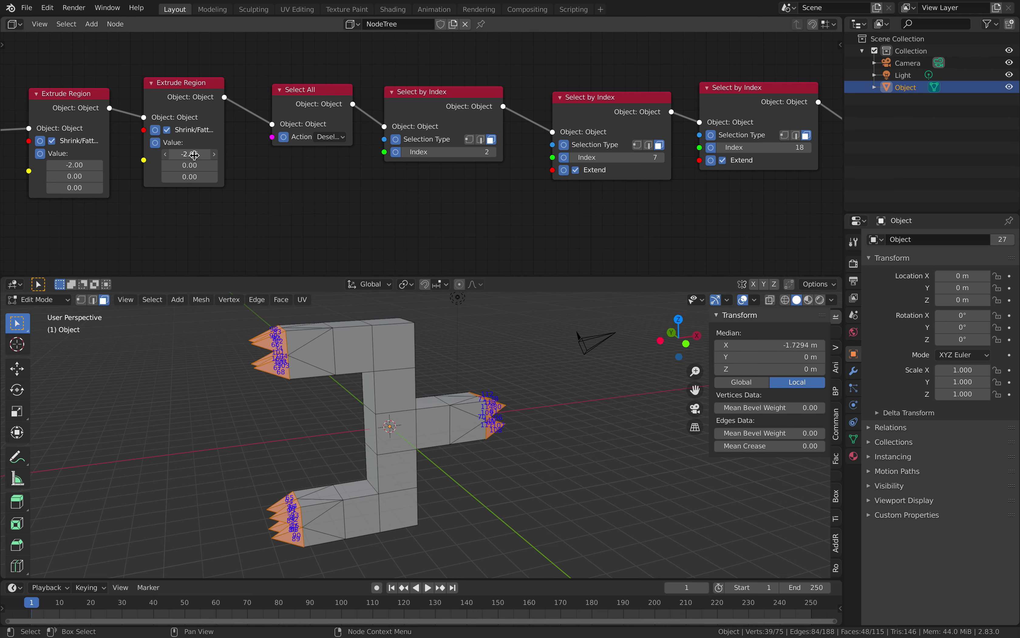
{"action": "left_click", "coordinate": [194, 155]}
{"action": "key", "text": "Return"}
Set the first value of the column's first Extrude Region node to -2.06 and clear the face selection.
{"action": "middle_click_drag", "start_coordinate": [111, 174], "coordinate": [285, 178]}
{"action": "left_click_drag", "start_coordinate": [252, 172], "coordinate": [250, 171]}
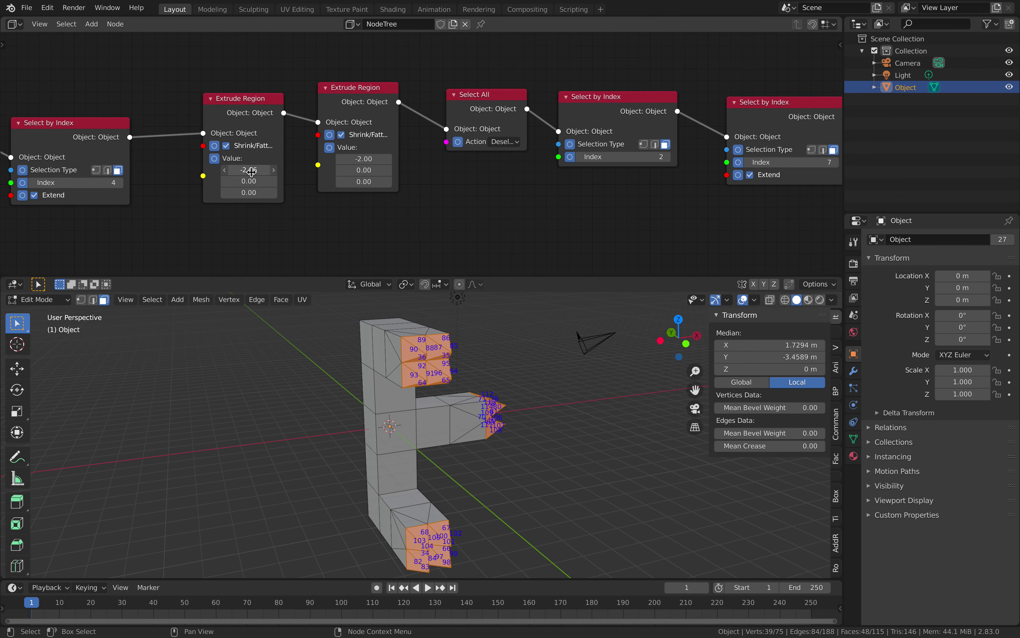
{"action": "middle_click_drag", "start_coordinate": [499, 540], "coordinate": [419, 463]}
{"action": "left_click", "coordinate": [501, 456]}
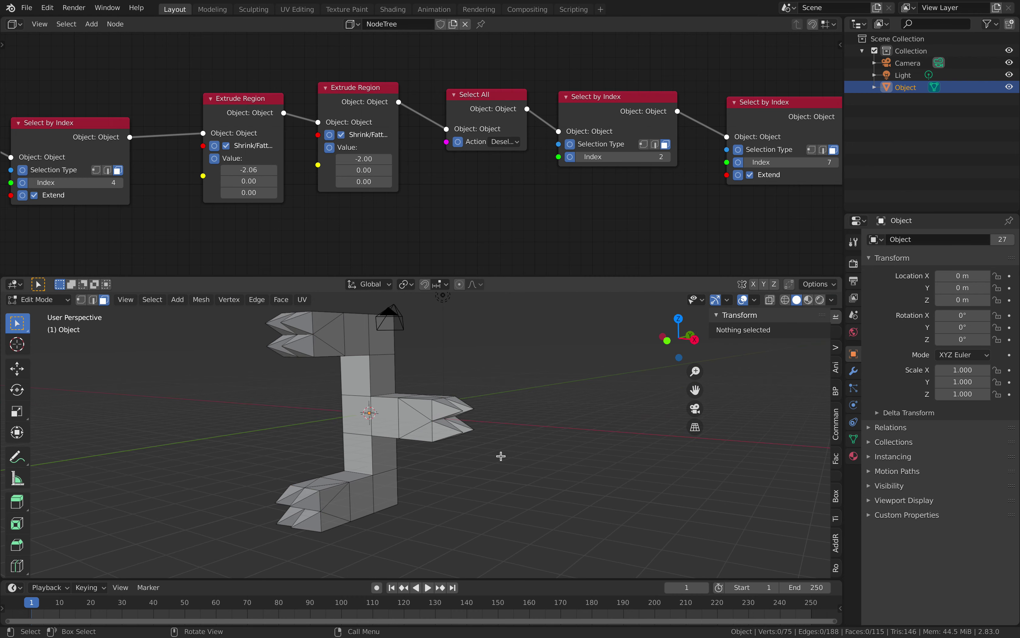
Return to Object Mode, deselect the letter, and save the file.
{"action": "key", "text": "Tab"}
{"action": "left_click", "coordinate": [521, 418]}
{"action": "key", "text": "ctrl+s"}
Move the Subdivide node slightly higher in the node tree.
{"action": "scroll", "coordinate": [599, 186], "scroll_direction": "down", "scroll_amount": 2}
{"action": "middle_click_drag", "start_coordinate": [599, 186], "coordinate": [472, 205]}
{"action": "scroll", "coordinate": [692, 196], "scroll_direction": "up", "scroll_amount": 1}
{"action": "middle_click_drag", "start_coordinate": [728, 198], "coordinate": [450, 181]}
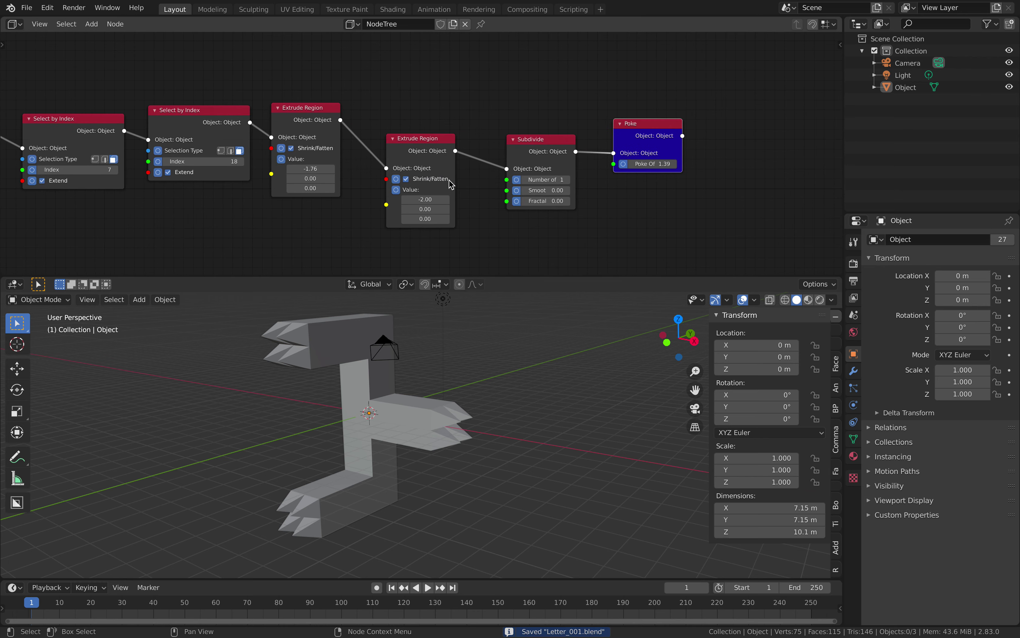
{"action": "left_click_drag", "start_coordinate": [531, 141], "coordinate": [531, 132]}
{"action": "scroll", "coordinate": [348, 120], "scroll_direction": "down", "scroll_amount": 1}
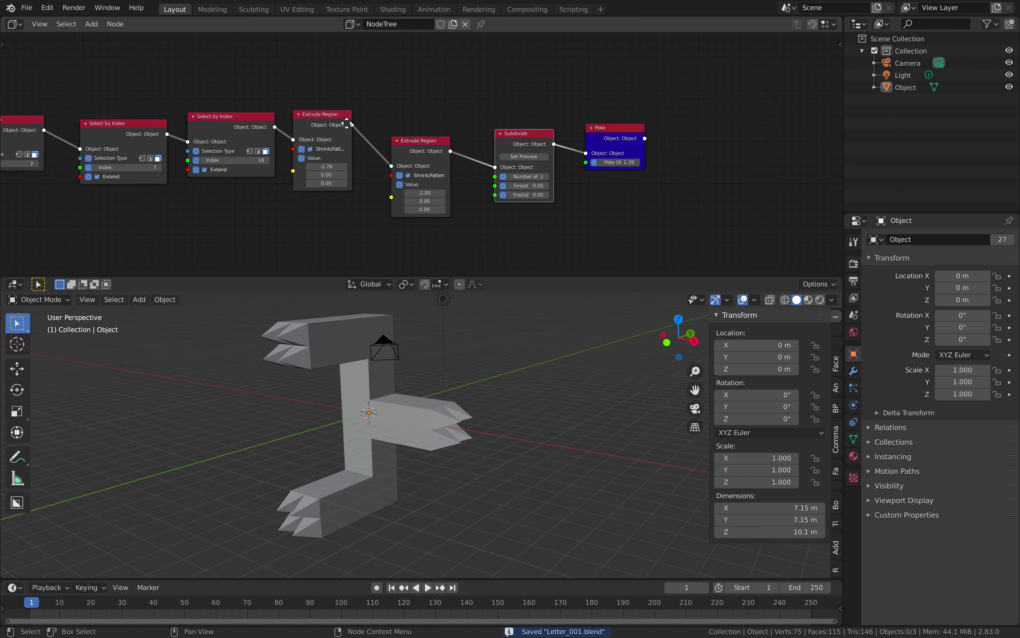
{"action": "middle_click_drag", "start_coordinate": [346, 118], "coordinate": [470, 109]}
{"action": "middle_click_drag", "start_coordinate": [371, 387], "coordinate": [396, 381]}
Select the camera and the light together, and switch to the adjacent desktop.
{"action": "left_click", "coordinate": [484, 327]}
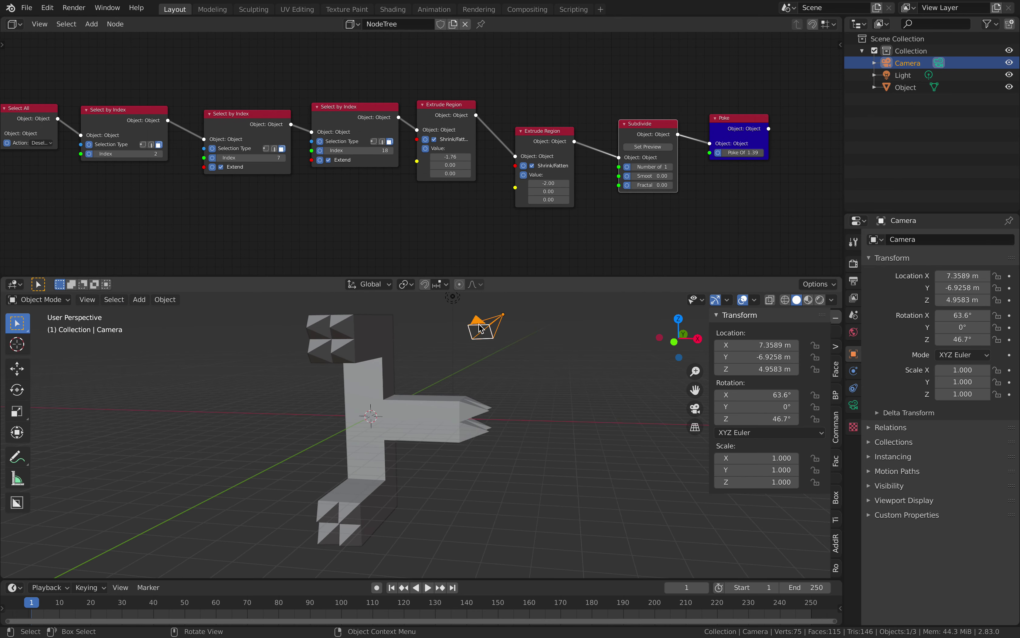
{"action": "left_click", "coordinate": [453, 299], "text": "shift"}
{"action": "key", "text": "ctrl+Left"}
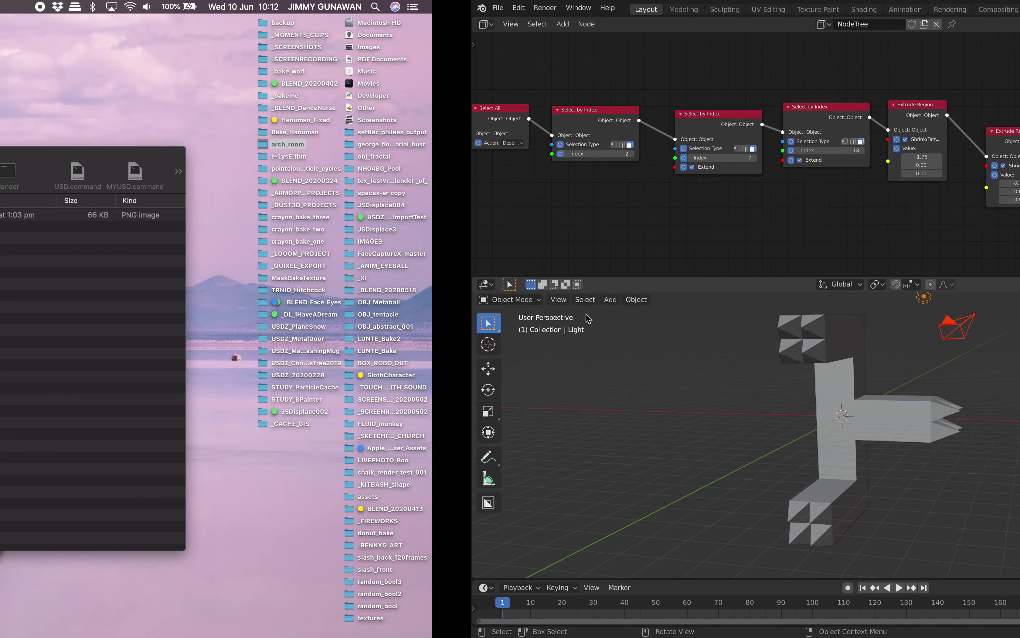
Return to the Blender desktop and save the scene as a new version named Letter_002.blend.
{"action": "key", "text": "ctrl+Right"}
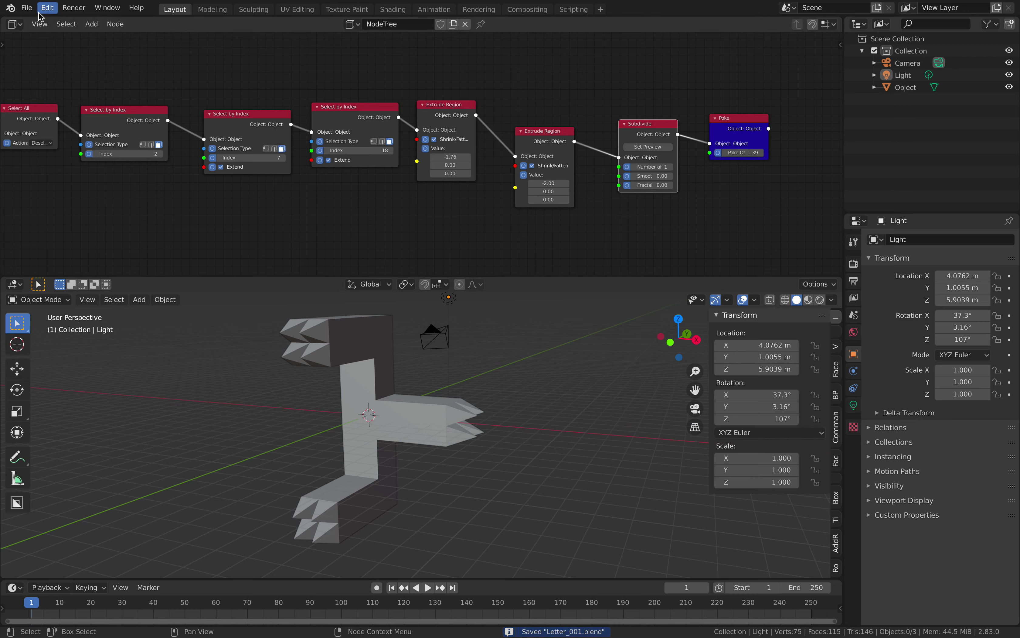
{"action": "left_click", "coordinate": [27, 7]}
{"action": "mouse_move", "coordinate": [70, 50]}
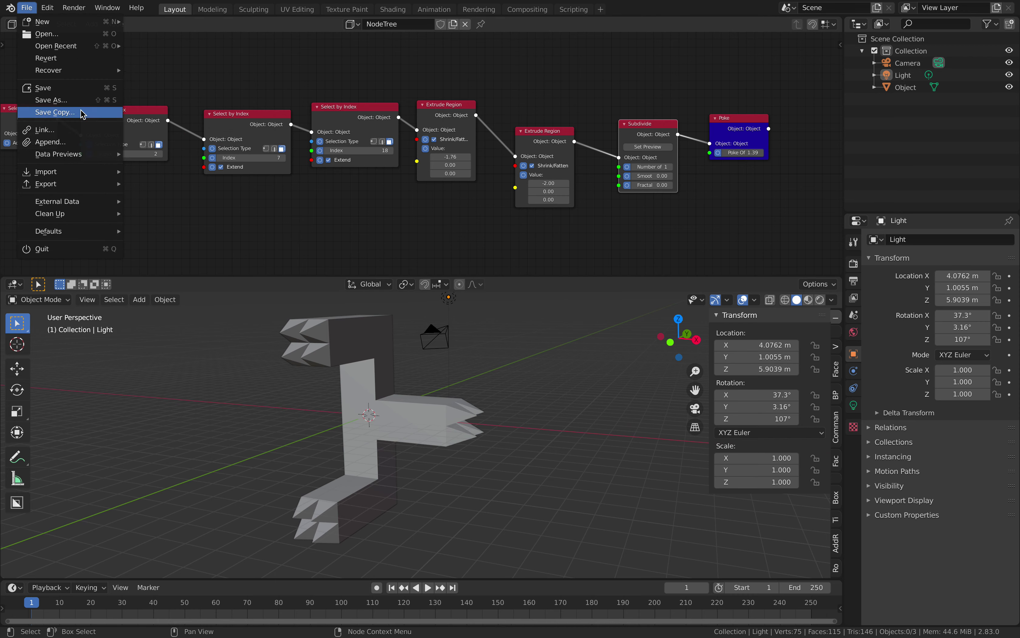
{"action": "left_click", "coordinate": [43, 87]}
{"action": "left_click", "coordinate": [26, 8]}
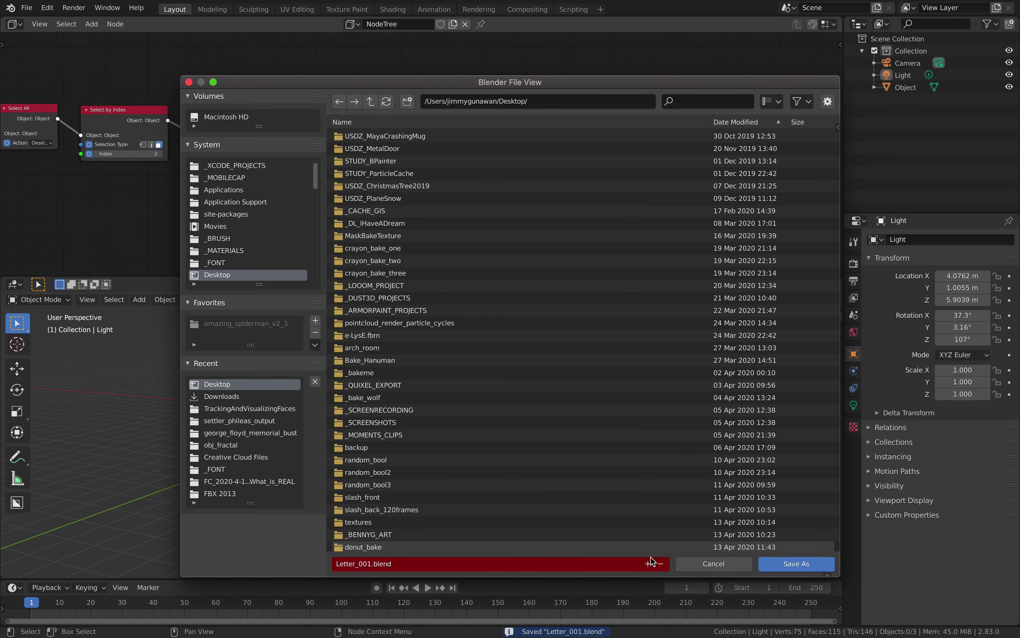
{"action": "left_click", "coordinate": [662, 563]}
{"action": "left_click", "coordinate": [794, 564]}
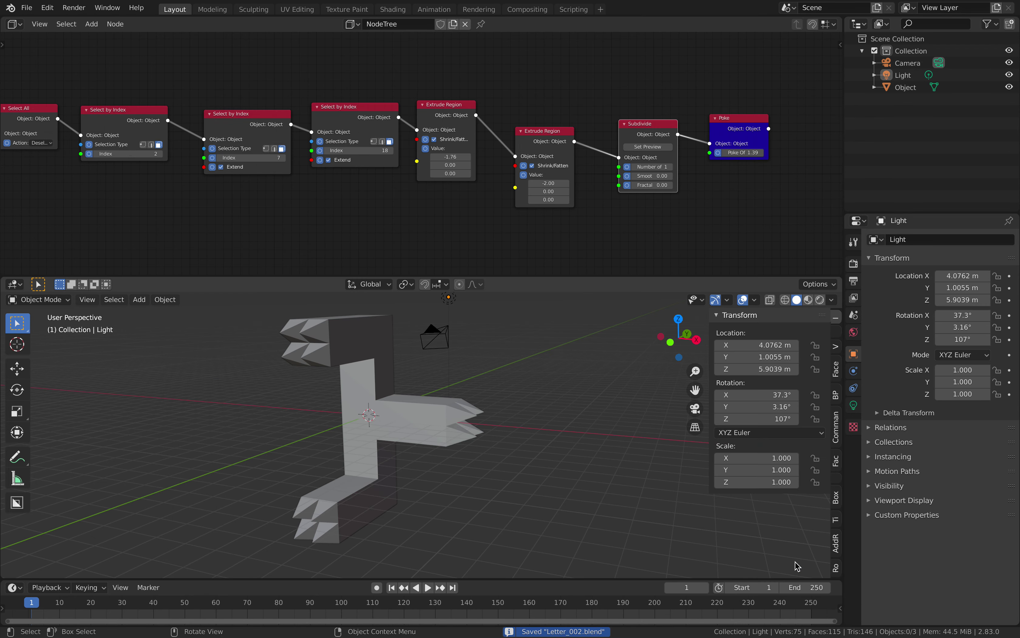
Open the recent file sorcar_cushion_003.blend and examine its tufted cube and the node tree that builds it.
{"action": "left_click", "coordinate": [27, 7]}
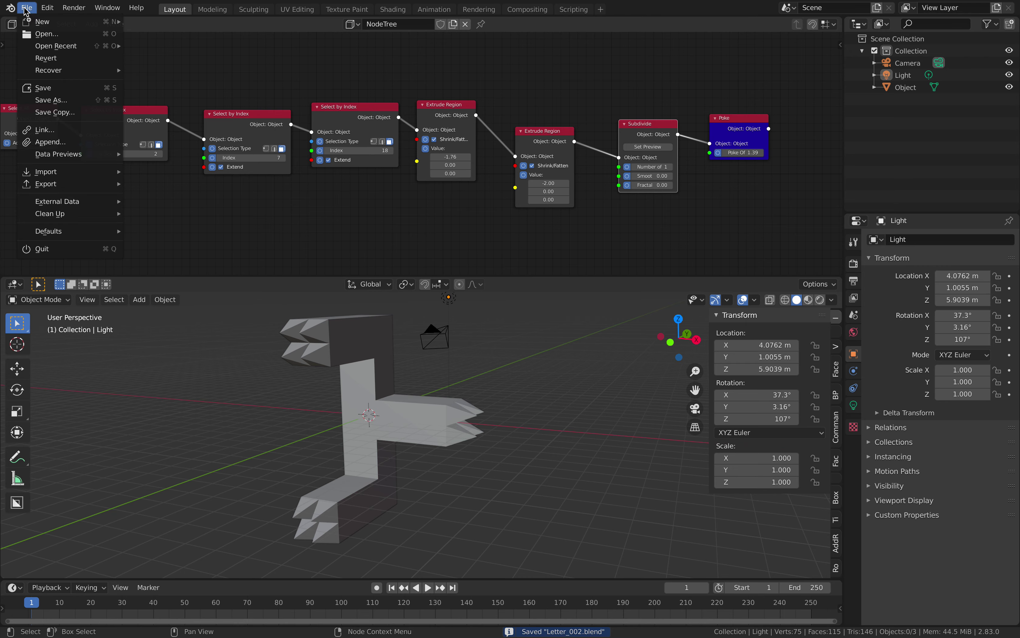
{"action": "mouse_move", "coordinate": [63, 46]}
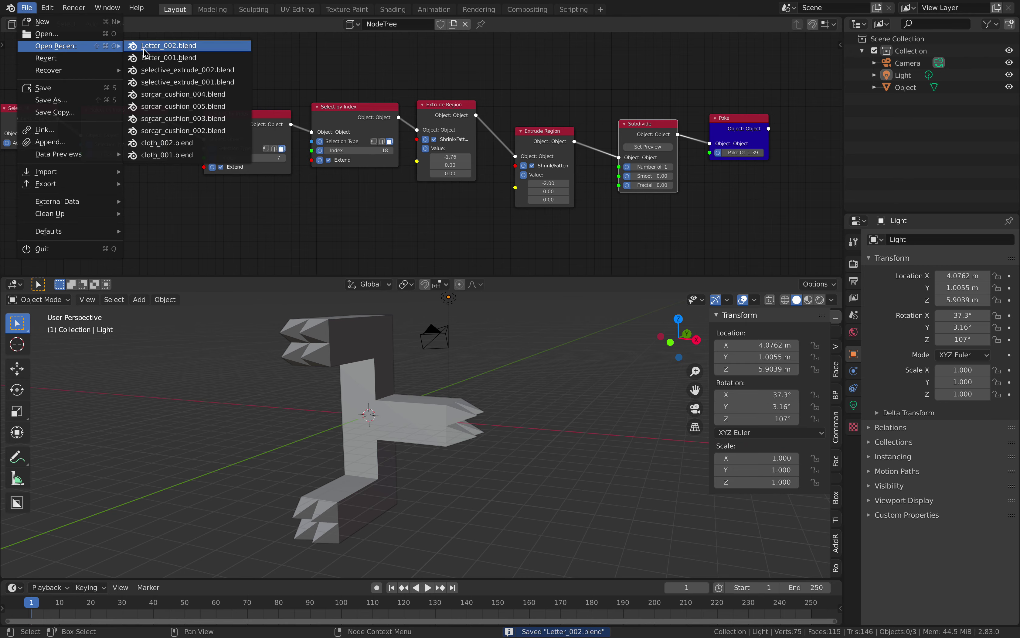
{"action": "left_click", "coordinate": [196, 118]}
{"action": "middle_click_drag", "start_coordinate": [473, 320], "coordinate": [541, 356]}
{"action": "left_click_drag", "start_coordinate": [549, 259], "coordinate": [546, 304]}
{"action": "middle_click_drag", "start_coordinate": [544, 366], "coordinate": [503, 426]}
{"action": "scroll", "coordinate": [510, 228], "scroll_direction": "up", "scroll_amount": 2}
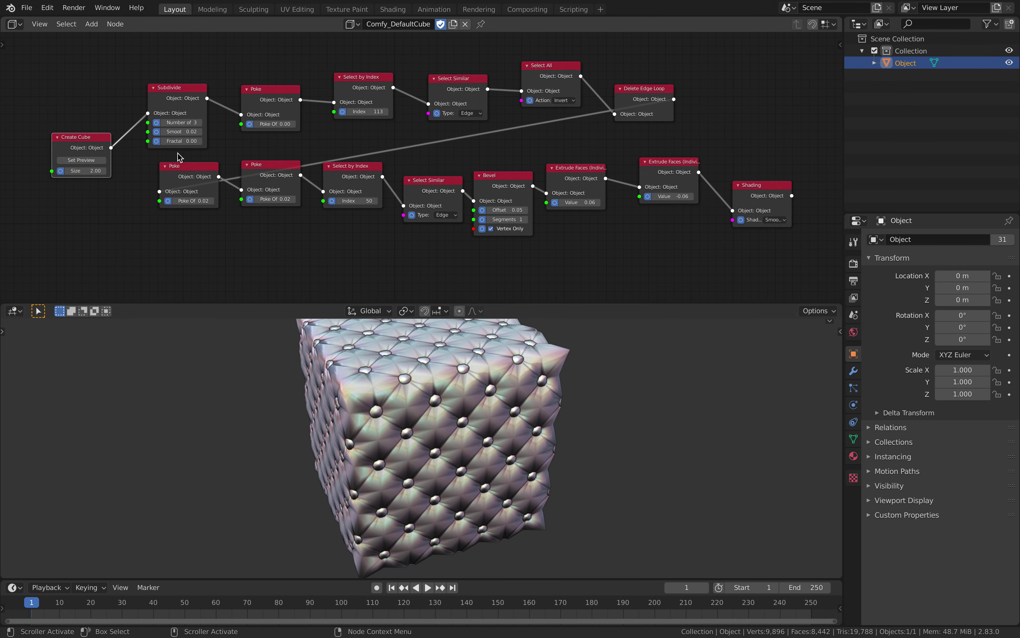
{"action": "middle_click_drag", "start_coordinate": [431, 428], "coordinate": [472, 416]}
{"action": "left_click_drag", "start_coordinate": [95, 137], "coordinate": [94, 131]}
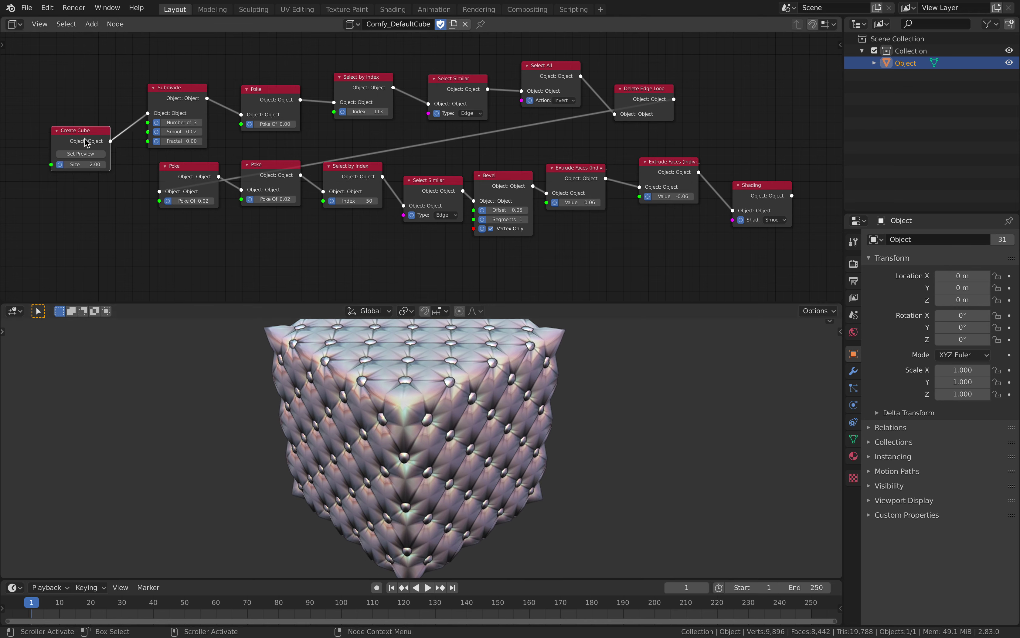
{"action": "middle_click_drag", "start_coordinate": [450, 405], "coordinate": [458, 422]}
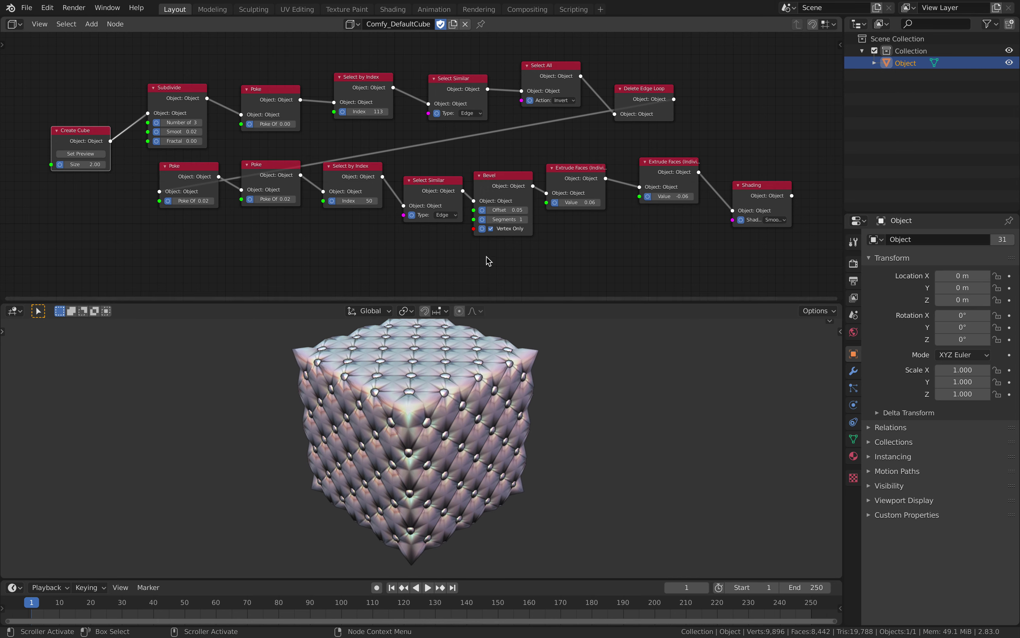
Reopen the recent file Letter_002.blend without saving the cushion file.
{"action": "left_click", "coordinate": [28, 8]}
{"action": "mouse_move", "coordinate": [61, 47]}
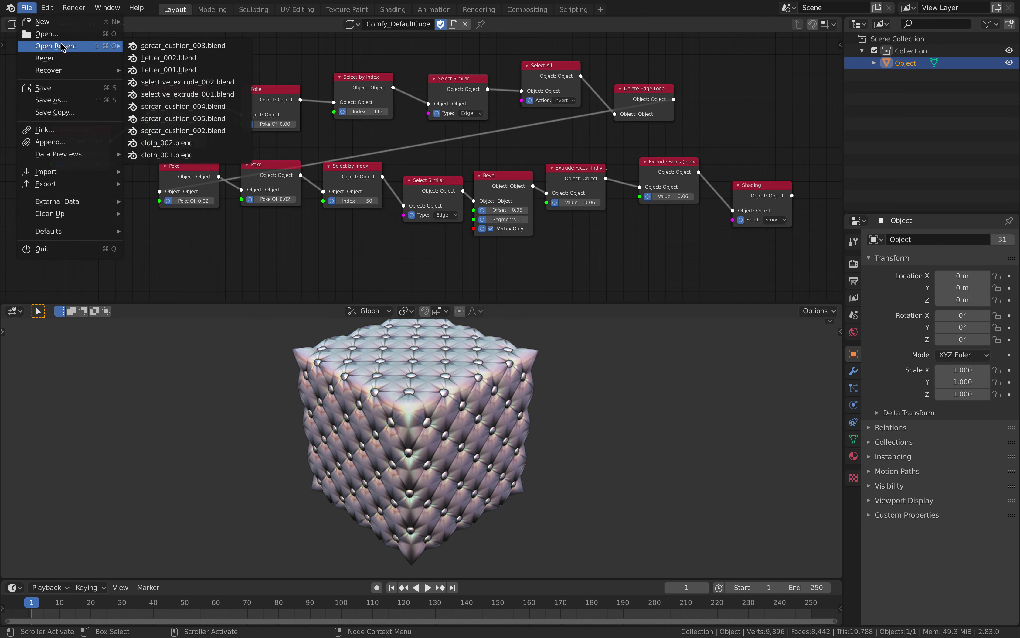
{"action": "left_click", "coordinate": [156, 59]}
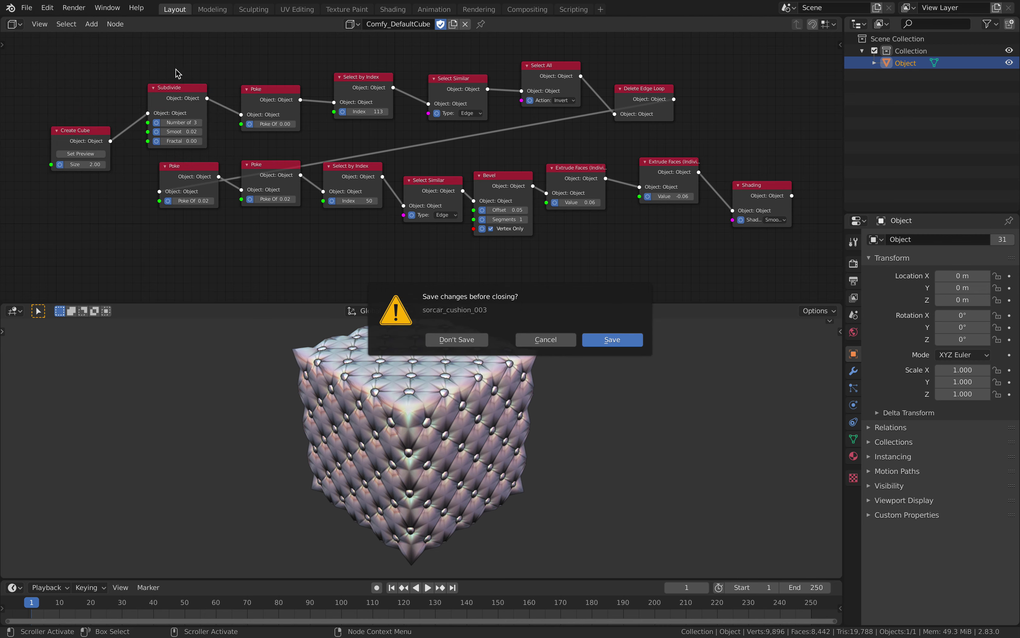
{"action": "left_click", "coordinate": [474, 342]}
Add a Shading node after the Poke node at the end of the letter's node chain.
{"action": "middle_click_drag", "start_coordinate": [563, 211], "coordinate": [363, 230]}
{"action": "scroll", "coordinate": [363, 230], "scroll_direction": "up", "scroll_amount": 2}
{"action": "left_click", "coordinate": [545, 149]}
{"action": "middle_click_drag", "start_coordinate": [604, 137], "coordinate": [529, 130]}
{"action": "key", "text": "shift+a"}
{"action": "left_click", "coordinate": [594, 115]}
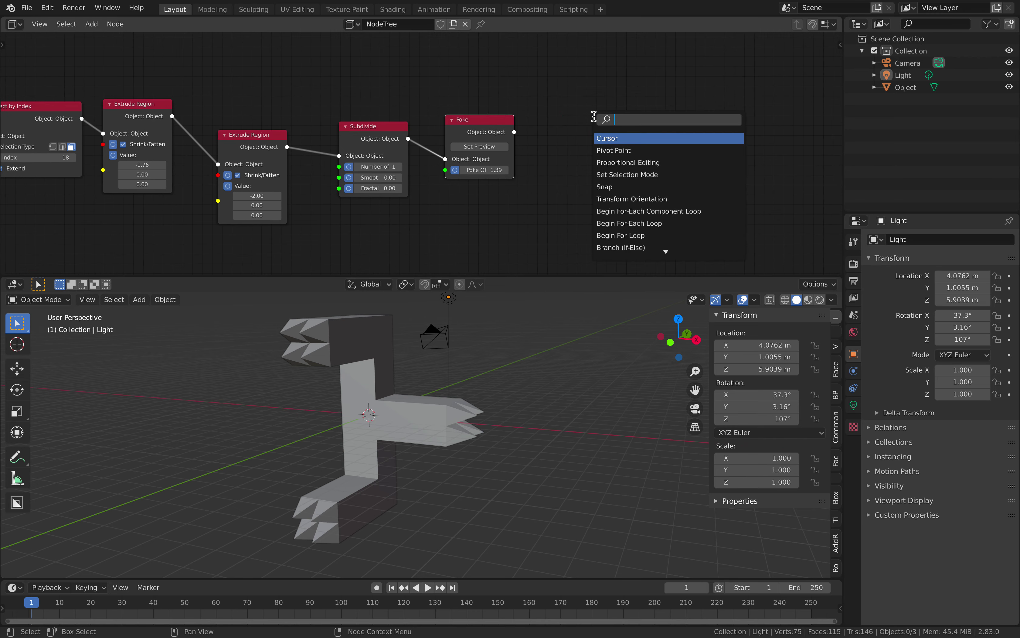
{"action": "key", "text": "Escape"}
{"action": "key", "text": "shift+a"}
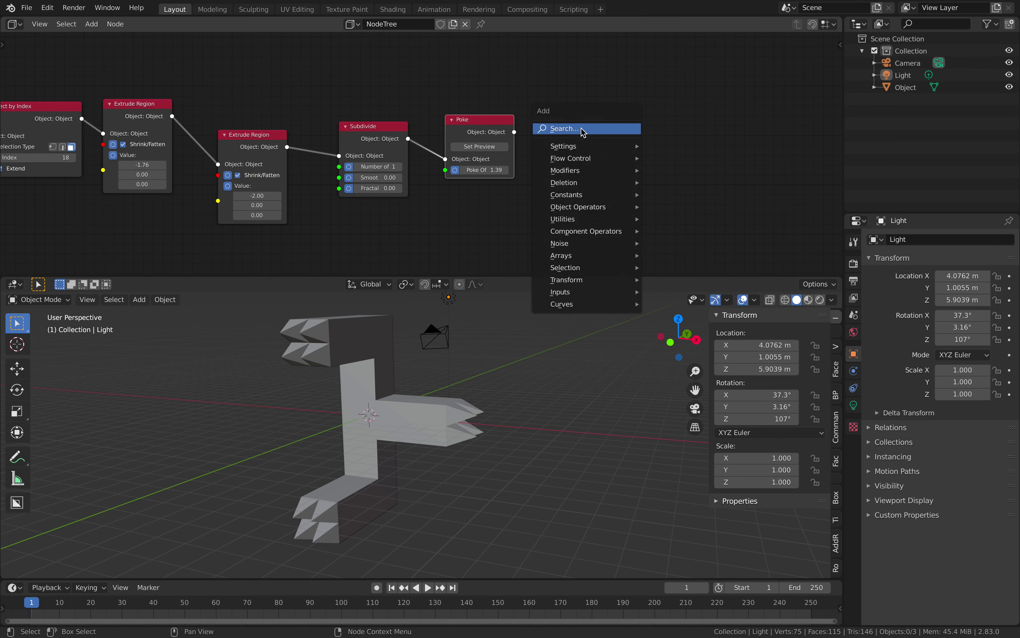
{"action": "left_click", "coordinate": [582, 129]}
{"action": "type", "text": "shading"}
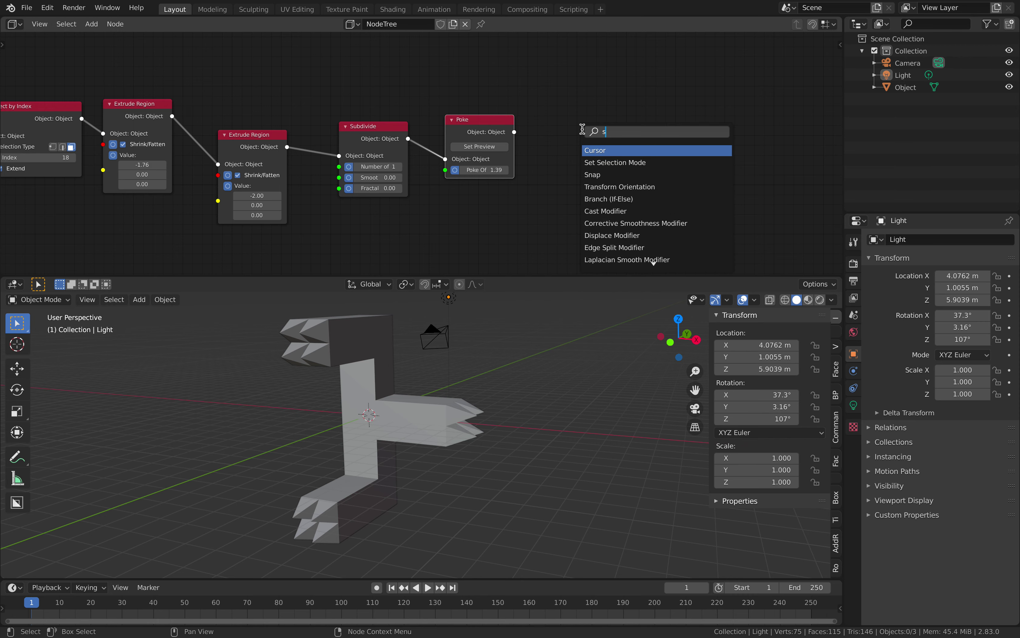
{"action": "key", "text": "Return"}
{"action": "left_click", "coordinate": [567, 129]}
Connect the Poke node's output to the Shading node and make the Shading node the preview.
{"action": "left_click_drag", "start_coordinate": [515, 132], "coordinate": [566, 164]}
{"action": "left_click", "coordinate": [590, 152]}
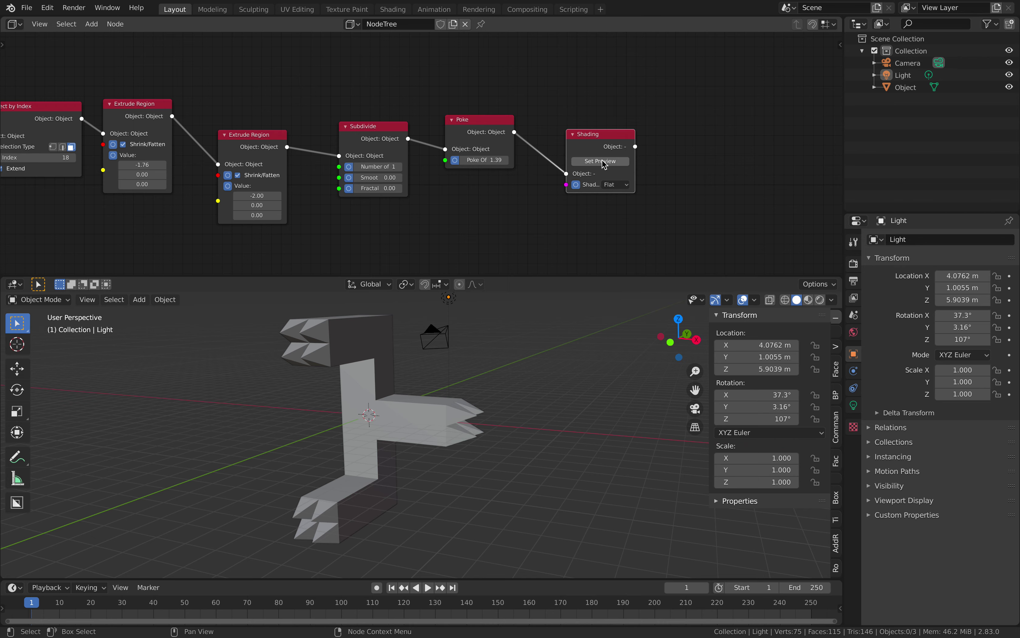
{"action": "left_click", "coordinate": [600, 162]}
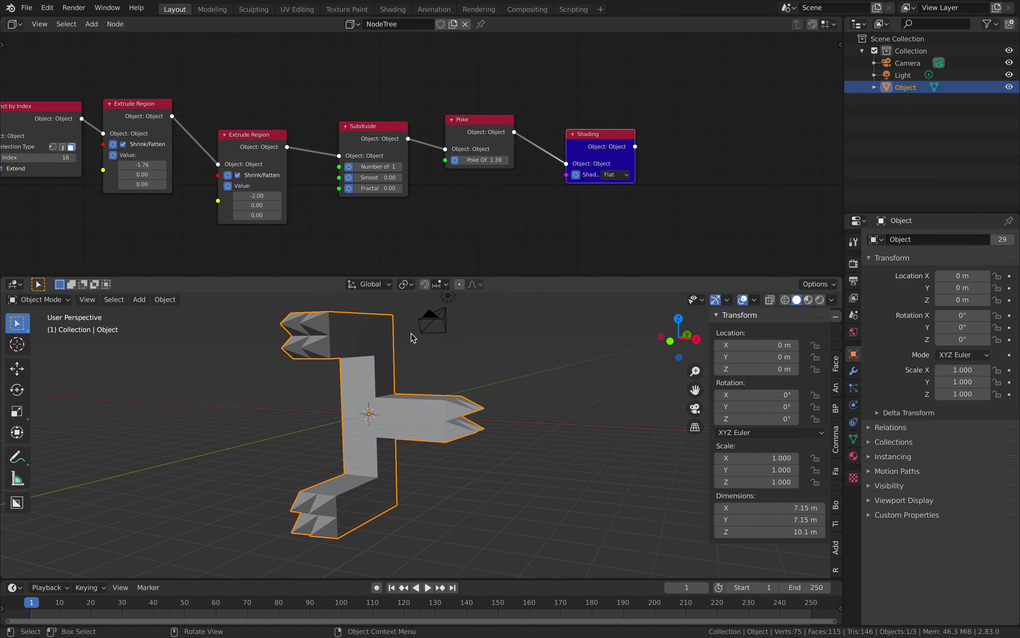
Compare the Poke preview with the Shading preview, keep Shading as the preview, and save the file.
{"action": "mouse_move", "coordinate": [494, 127]}
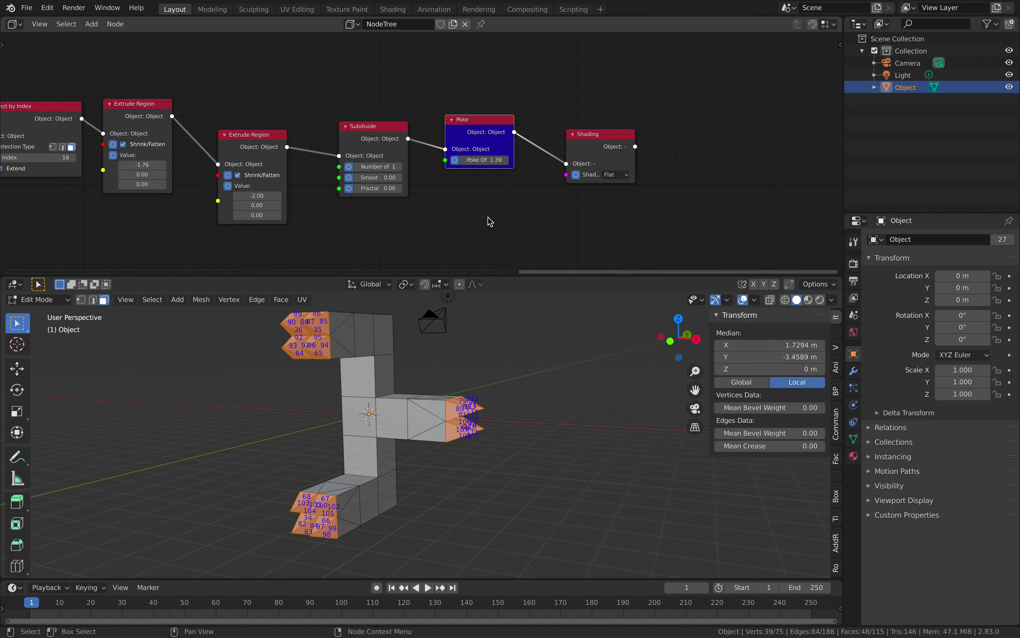
{"action": "left_click", "coordinate": [591, 138]}
{"action": "mouse_move", "coordinate": [595, 160]}
{"action": "middle_mouse_down", "text": "ctrl"}
{"action": "mouse_move", "coordinate": [544, 93]}
{"action": "mouse_move", "coordinate": [598, 89]}
{"action": "middle_mouse_up", "text": "ctrl"}
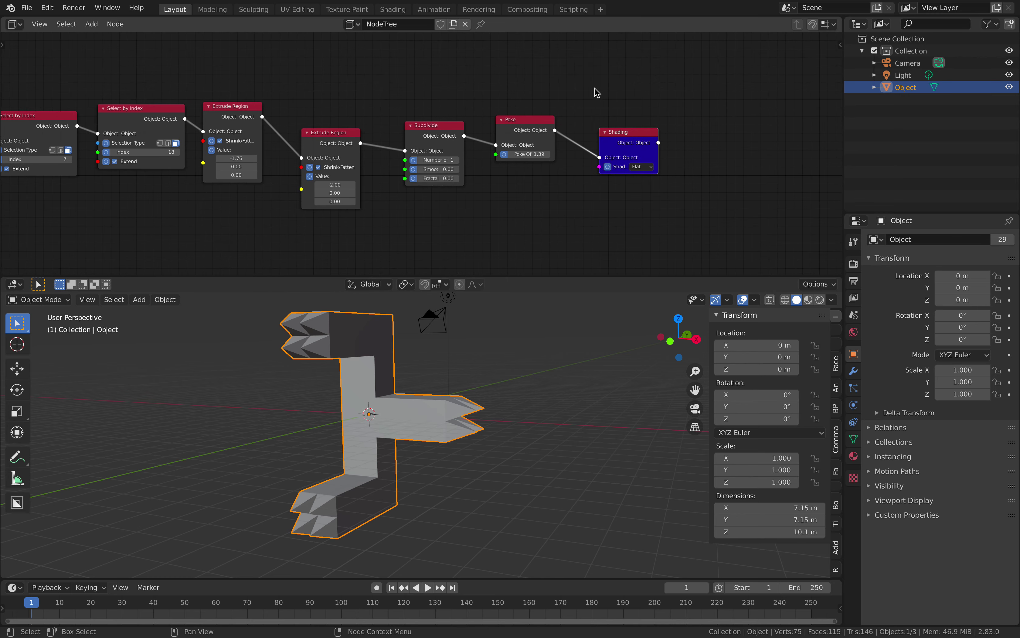
{"action": "key", "text": "ctrl+s"}
{"action": "scroll", "coordinate": [550, 93], "scroll_direction": "down", "scroll_amount": 3}
{"action": "middle_click_drag", "start_coordinate": [479, 91], "coordinate": [579, 97]}
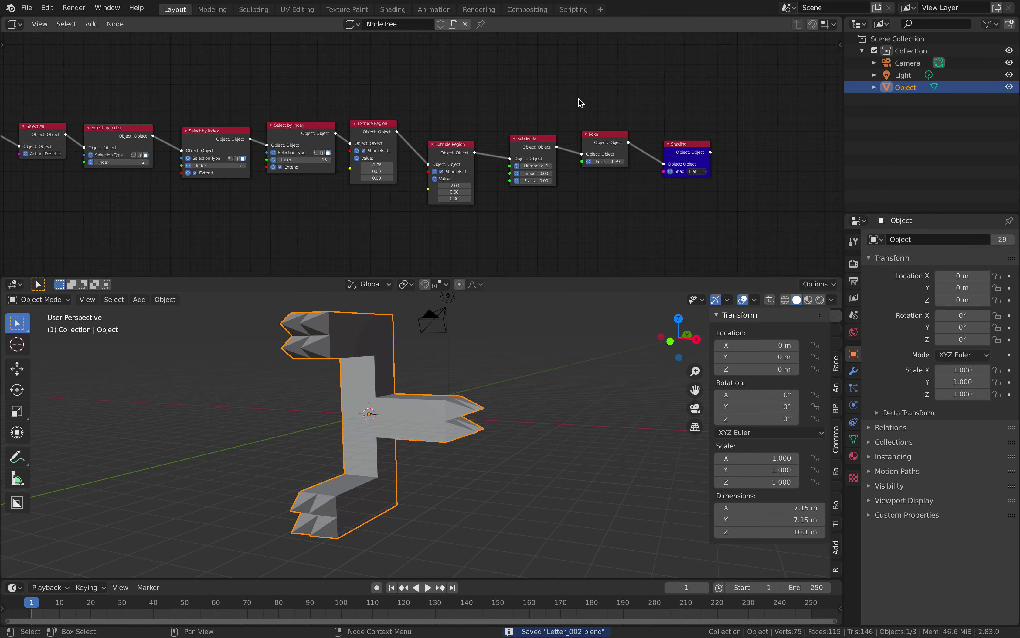
{"action": "left_click", "coordinate": [604, 136]}
{"action": "left_click", "coordinate": [609, 154]}
{"action": "left_click", "coordinate": [27, 7]}
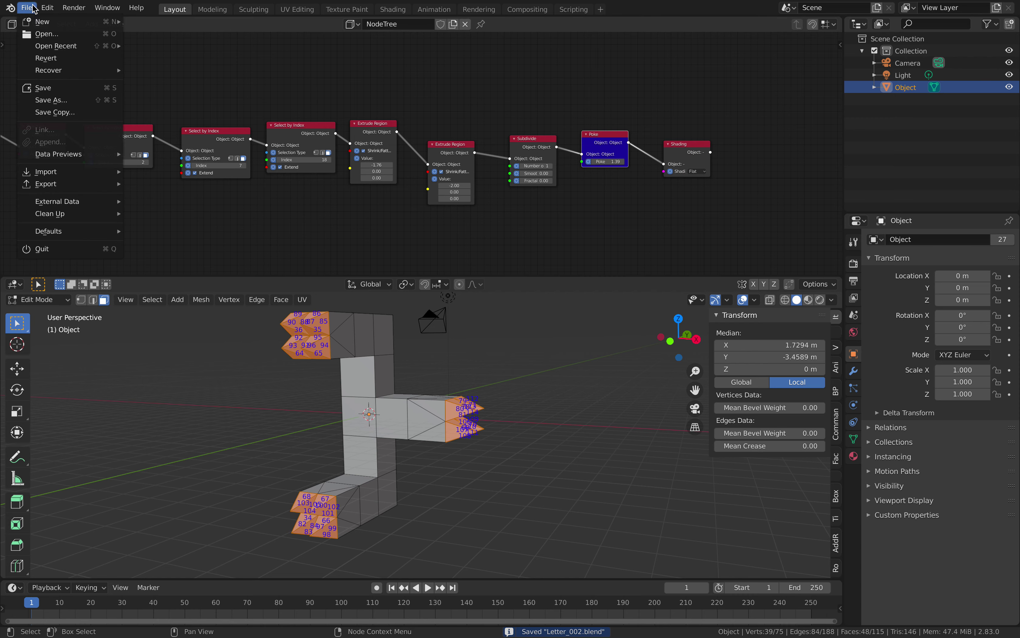
{"action": "mouse_move", "coordinate": [77, 179]}
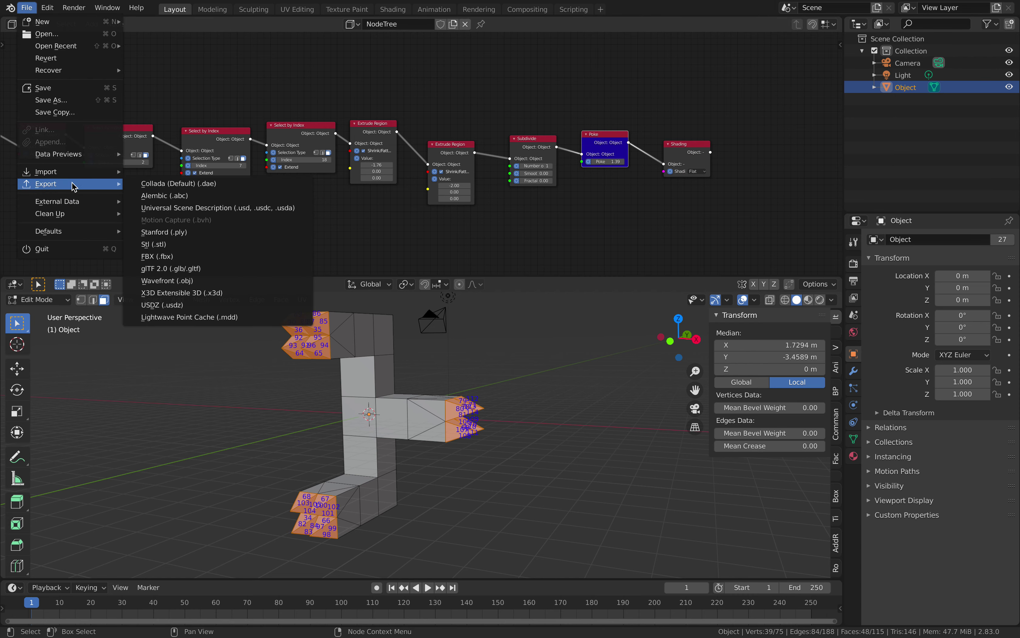
{"action": "left_click", "coordinate": [679, 146]}
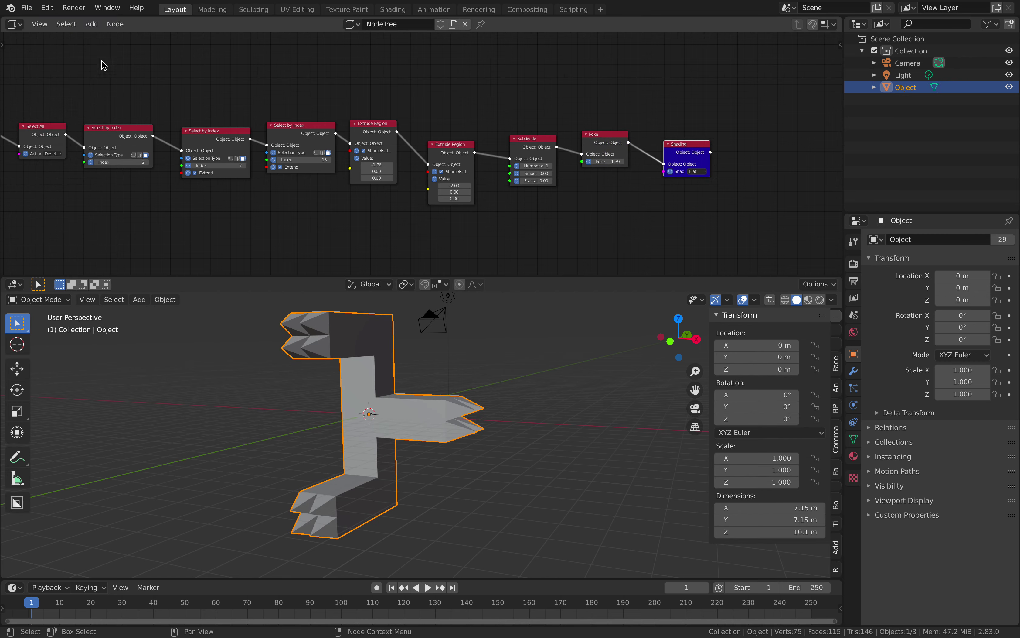
Save the file and append the Comfy_DefaultCube node tree from sorcar_cushion_004.blend.
{"action": "left_click", "coordinate": [26, 7]}
{"action": "left_click", "coordinate": [43, 87]}
{"action": "left_click", "coordinate": [27, 7]}
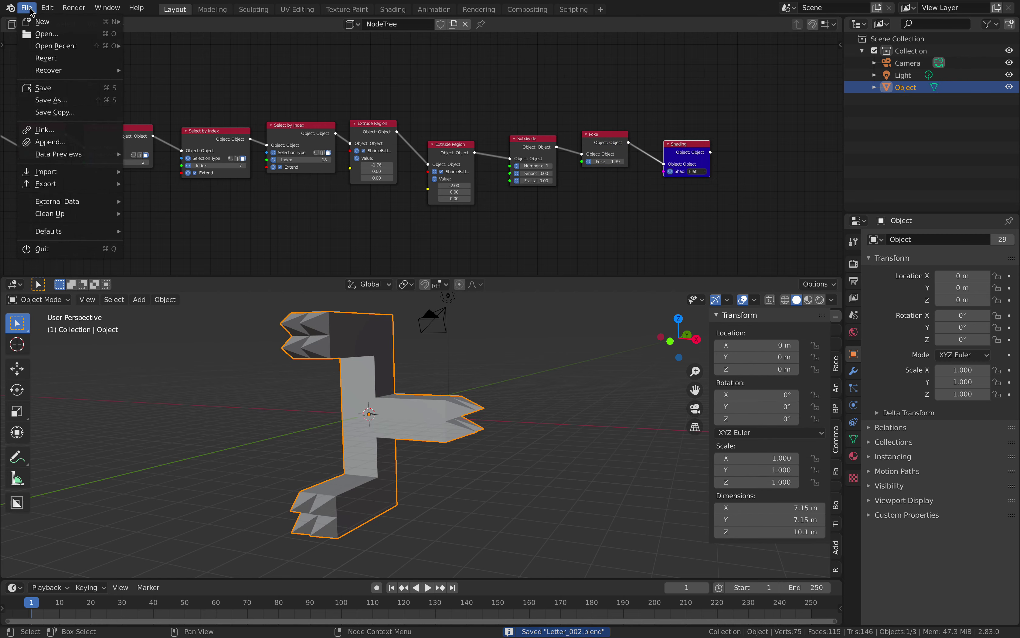
{"action": "key", "text": "Escape"}
{"action": "key", "text": "shift+F1"}
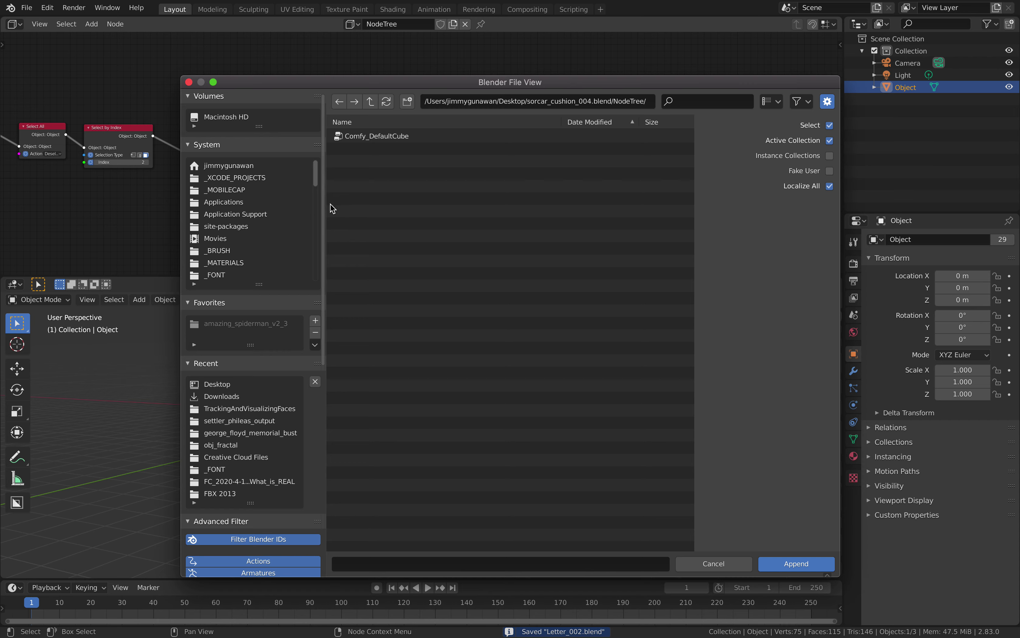
{"action": "left_click", "coordinate": [382, 139]}
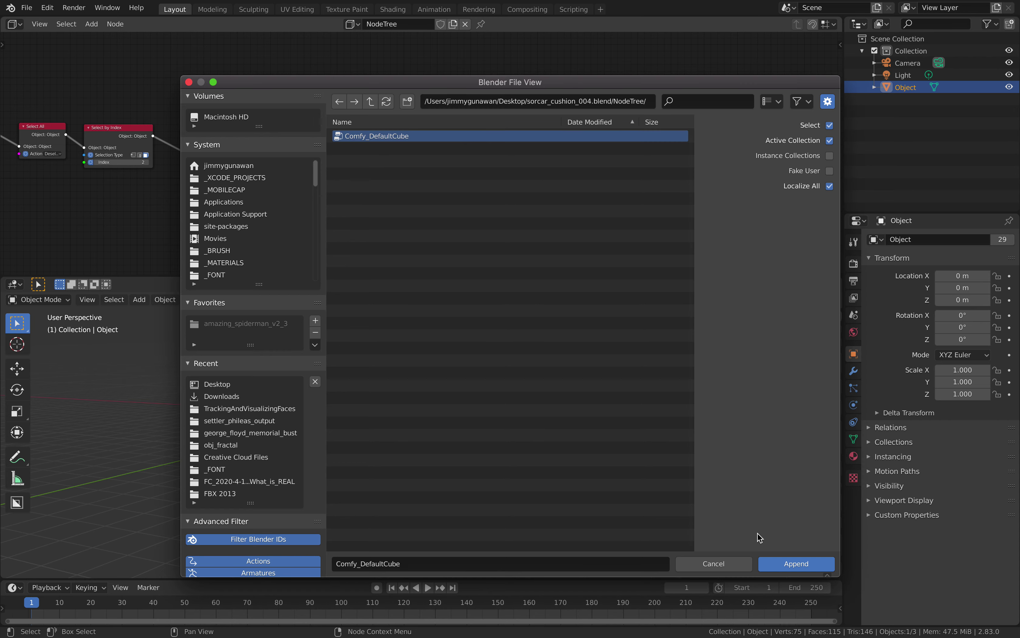
{"action": "left_click", "coordinate": [780, 565]}
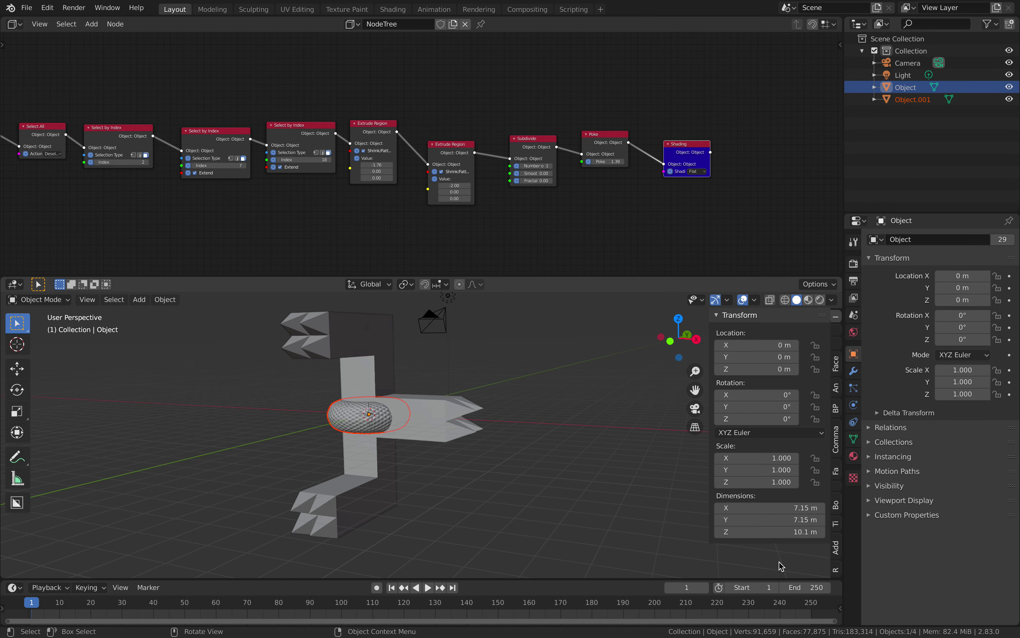
Inspect the appended tufted torus closely and show the Comfy_DefaultCube tree in the node editor.
{"action": "scroll", "coordinate": [397, 454], "scroll_direction": "up", "scroll_amount": 5}
{"action": "middle_click_drag", "start_coordinate": [398, 453], "coordinate": [565, 383]}
{"action": "scroll", "coordinate": [565, 382], "scroll_direction": "up", "scroll_amount": 3}
{"action": "middle_click_drag", "start_coordinate": [353, 477], "coordinate": [488, 445]}
{"action": "scroll", "coordinate": [497, 441], "scroll_direction": "down", "scroll_amount": 2}
{"action": "left_click", "coordinate": [358, 25]}
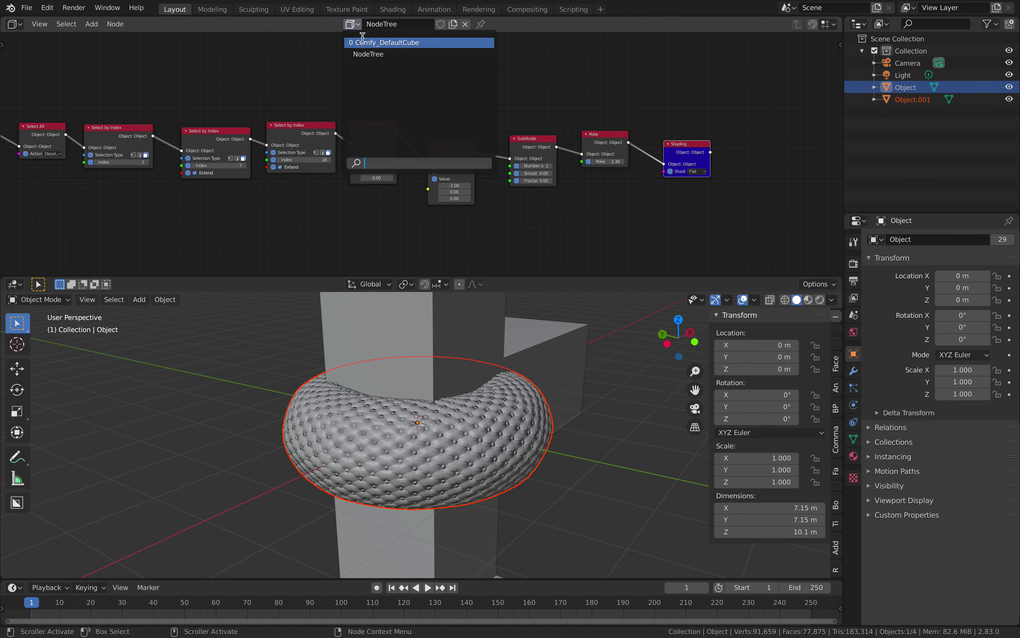
{"action": "left_click", "coordinate": [365, 44]}
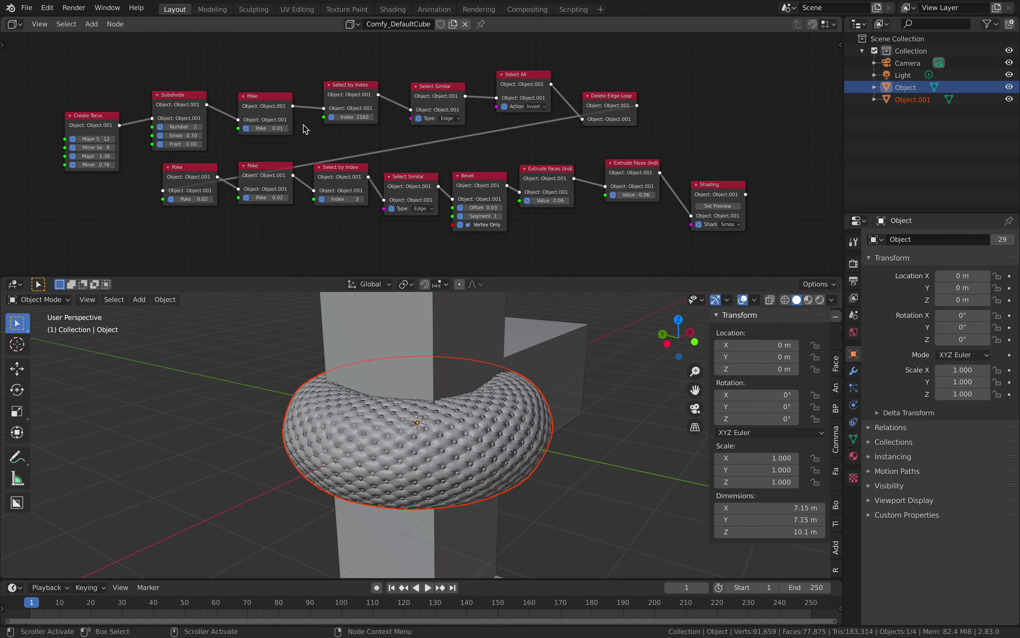
Copy the Comfy_DefaultCube nodes between Create Torus and Shading into NodeTree, placing them below the letter's Shading node.
{"action": "left_click_drag", "start_coordinate": [171, 61], "coordinate": [642, 220]}
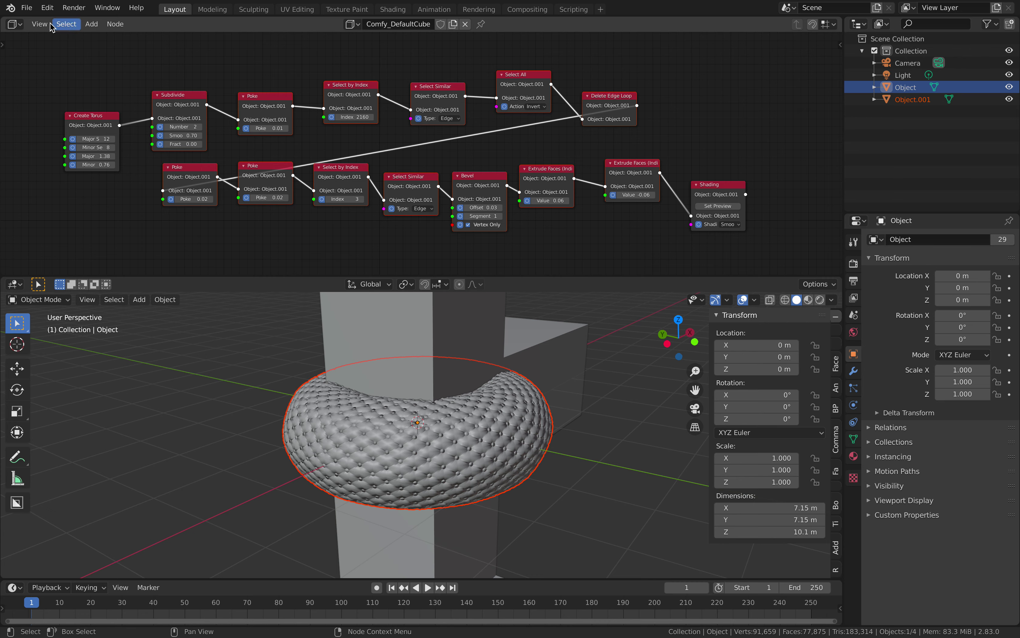
{"action": "left_click", "coordinate": [350, 25]}
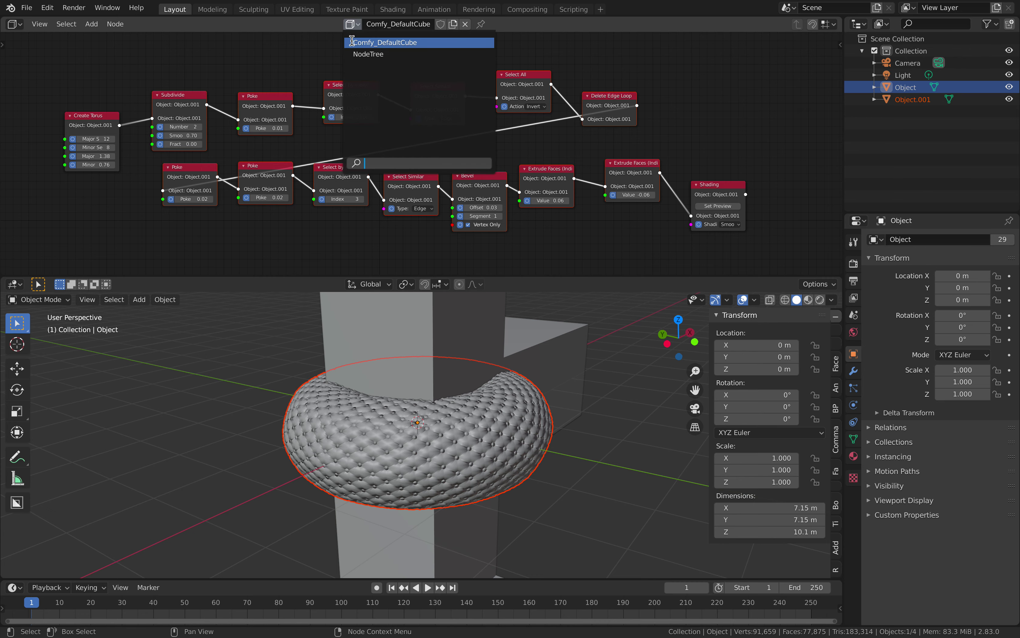
{"action": "left_click", "coordinate": [355, 48]}
{"action": "middle_click_drag", "start_coordinate": [495, 152], "coordinate": [327, 66]}
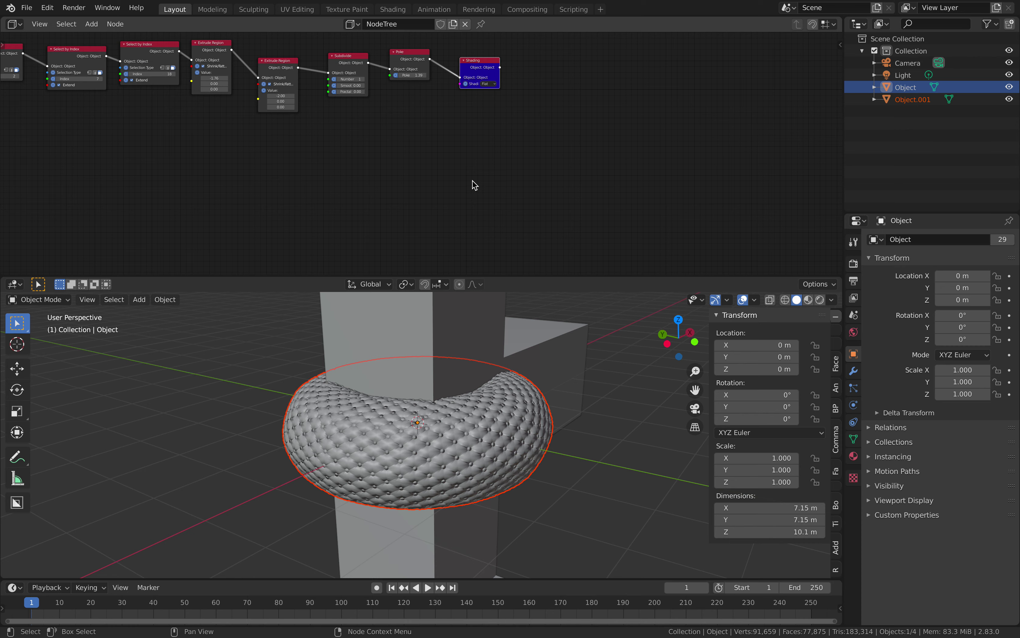
{"action": "middle_click_drag", "start_coordinate": [472, 181], "coordinate": [275, 137], "text": "ctrl"}
{"action": "key", "text": "g"}
{"action": "scroll", "coordinate": [496, 192], "scroll_direction": "up", "scroll_amount": 4}
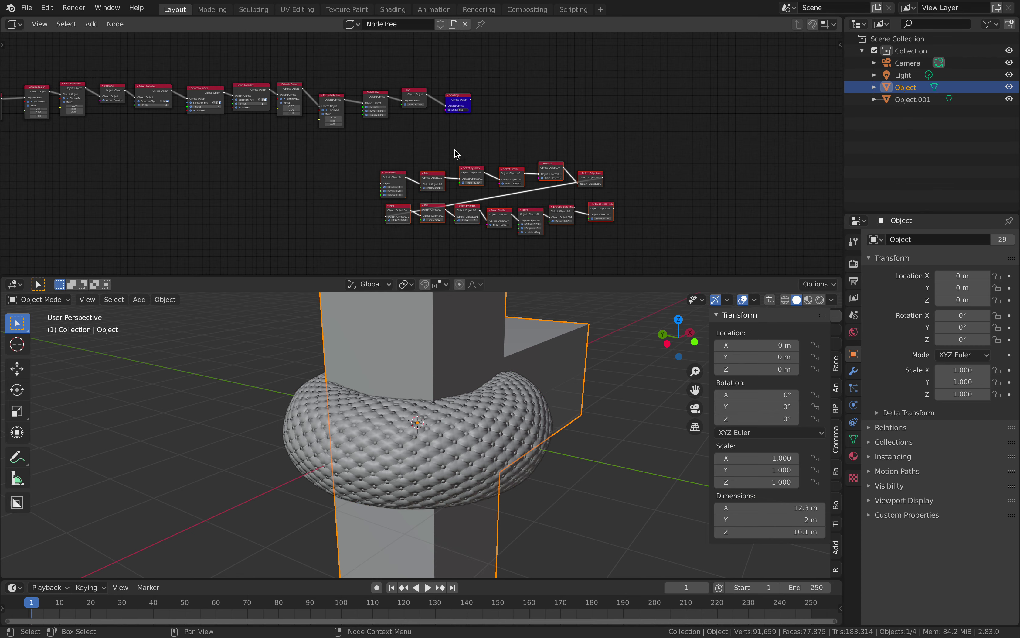
{"action": "left_click", "coordinate": [503, 113]}
{"action": "scroll", "coordinate": [527, 106], "scroll_direction": "up", "scroll_amount": 3}
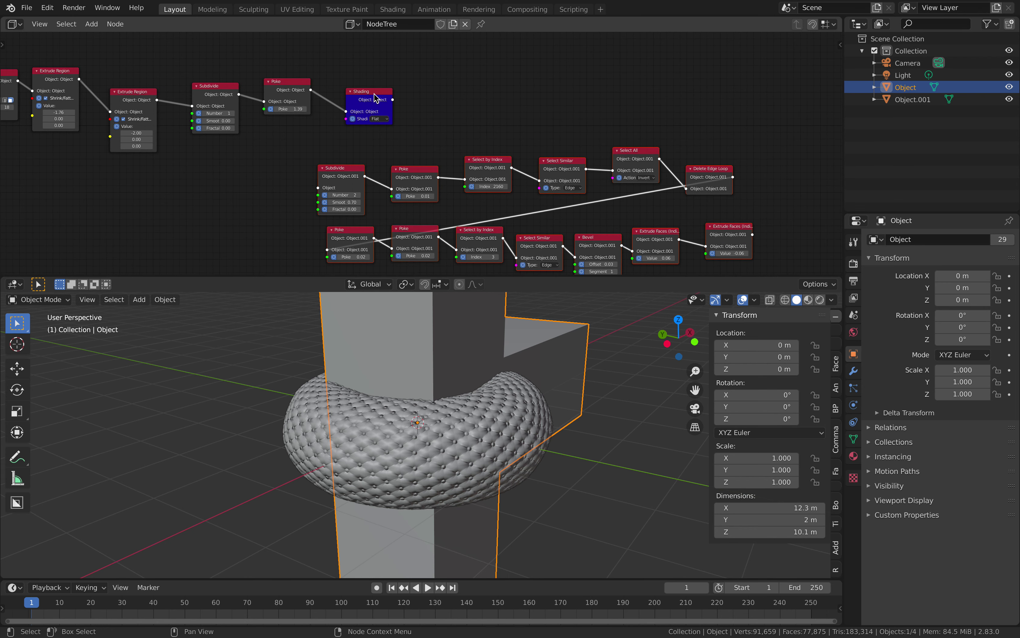
Move the letter's last Subdivide and Poke nodes slightly higher, above the copied cushion nodes.
{"action": "left_click", "coordinate": [373, 98]}
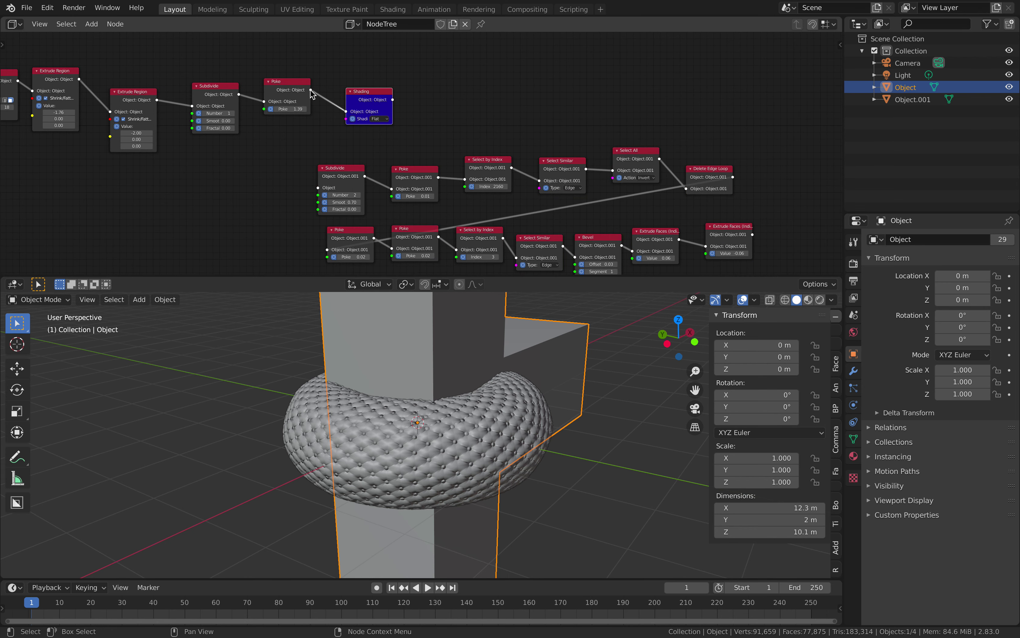
{"action": "scroll", "coordinate": [311, 93], "scroll_direction": "up", "scroll_amount": 1}
{"action": "left_click_drag", "start_coordinate": [284, 79], "coordinate": [288, 86]}
{"action": "middle_click_drag", "start_coordinate": [288, 86], "coordinate": [364, 84]}
{"action": "left_click_drag", "start_coordinate": [245, 72], "coordinate": [231, 52]}
{"action": "left_click_drag", "start_coordinate": [330, 74], "coordinate": [325, 62]}
{"action": "scroll", "coordinate": [325, 63], "scroll_direction": "down", "scroll_amount": 1}
{"action": "middle_click_drag", "start_coordinate": [270, 110], "coordinate": [310, 83]}
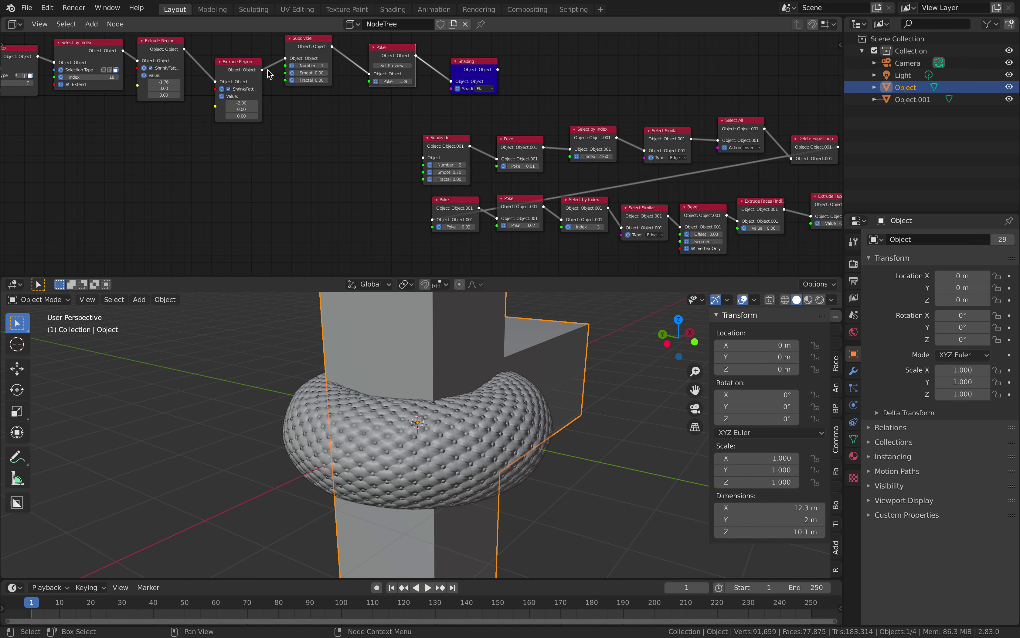
Connect the letter's last Extrude Region output to the object input of the copied Subdivide node.
{"action": "left_click_drag", "start_coordinate": [262, 71], "coordinate": [423, 157]}
{"action": "middle_click_drag", "start_coordinate": [410, 120], "coordinate": [343, 139]}
{"action": "left_click_drag", "start_coordinate": [263, 67], "coordinate": [280, 52]}
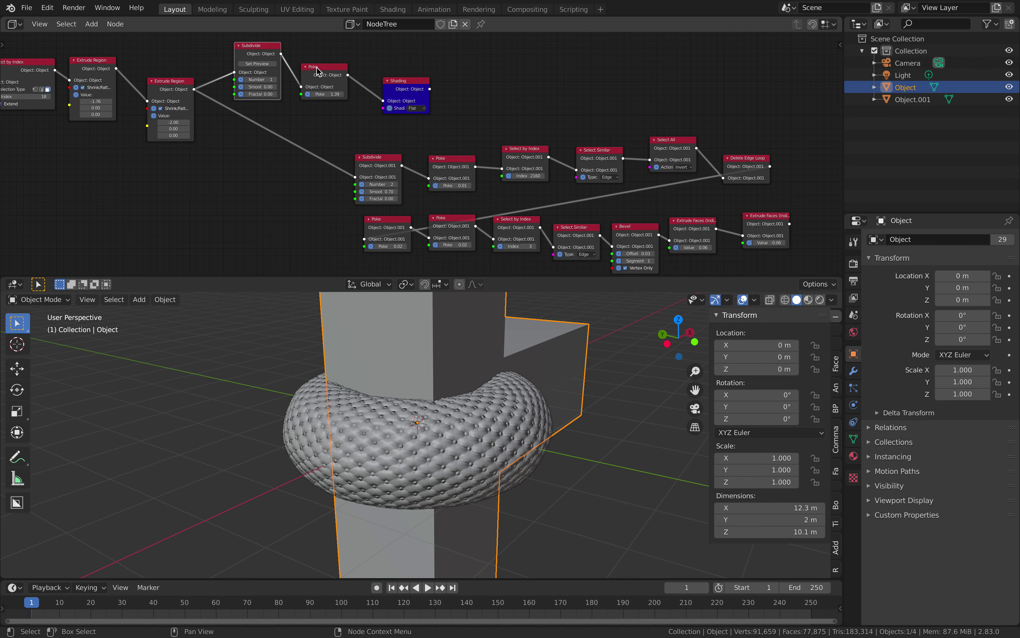
Delete the letter's old Subdivide, Poke and Shading nodes and save the file.
{"action": "key", "text": "x"}
{"action": "left_click", "coordinate": [323, 67]}
{"action": "key", "text": "x"}
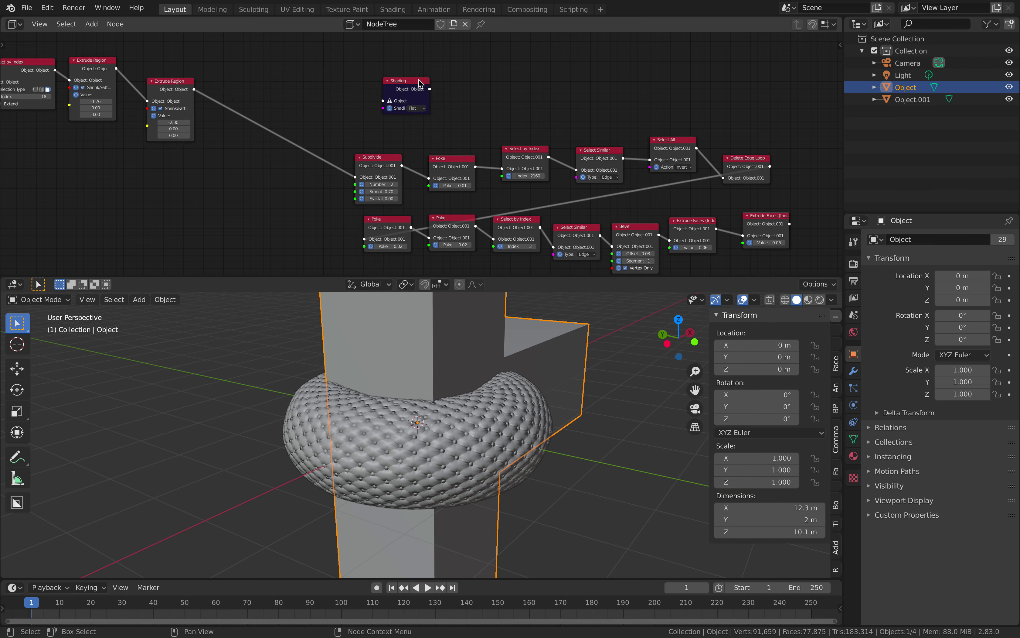
{"action": "key", "text": "x"}
{"action": "middle_click_drag", "start_coordinate": [419, 102], "coordinate": [340, 67]}
{"action": "key", "text": "ctrl+s"}
Move all the copied cushion nodes together closer to the letter's last Extrude Region node.
{"action": "middle_click_drag", "start_coordinate": [390, 106], "coordinate": [636, 166]}
{"action": "mouse_move", "coordinate": [343, 107]}
{"action": "left_mouse_down"}
{"action": "mouse_move", "coordinate": [363, 113]}
{"action": "mouse_move", "coordinate": [359, 104]}
{"action": "left_mouse_up"}
{"action": "scroll", "coordinate": [515, 162], "scroll_direction": "down", "scroll_amount": 3}
{"action": "middle_click_drag", "start_coordinate": [515, 162], "coordinate": [428, 114]}
{"action": "left_click_drag", "start_coordinate": [422, 107], "coordinate": [749, 222]}
{"action": "key", "text": "g"}
{"action": "left_click", "coordinate": [709, 232]}
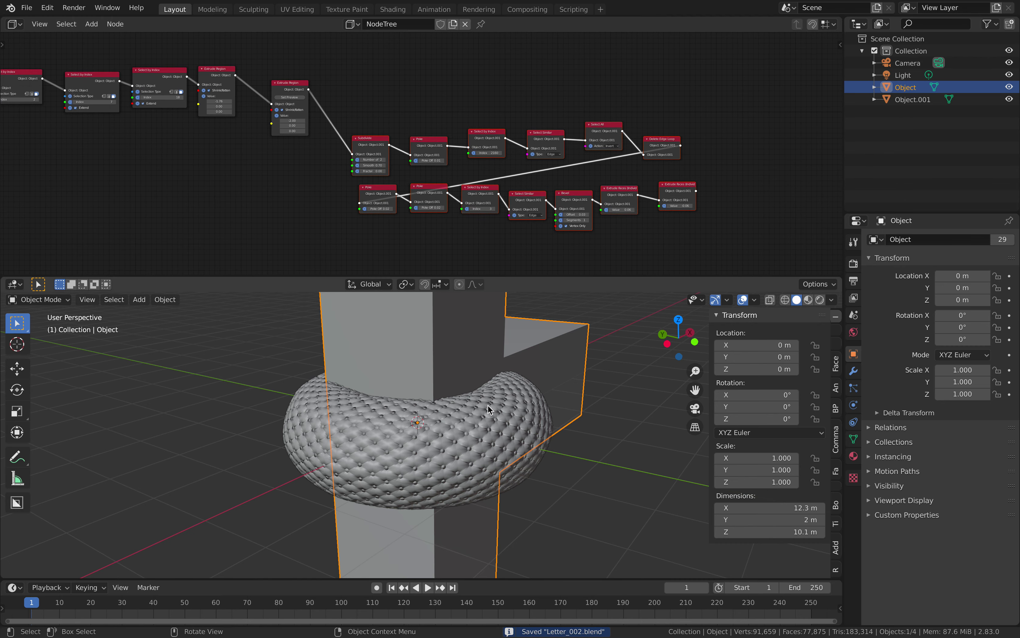
Delete the appended tufted torus from the scene.
{"action": "scroll", "coordinate": [450, 461], "scroll_direction": "up", "scroll_amount": 4}
{"action": "left_click", "coordinate": [523, 453]}
{"action": "middle_click_drag", "start_coordinate": [450, 461], "coordinate": [377, 452]}
{"action": "key", "text": "Delete"}
Preview the last Extrude Region node and set its first value to -2.
{"action": "scroll", "coordinate": [512, 448], "scroll_direction": "down", "scroll_amount": 4}
{"action": "scroll", "coordinate": [304, 210], "scroll_direction": "down", "scroll_amount": 3}
{"action": "middle_click_drag", "start_coordinate": [306, 212], "coordinate": [332, 243]}
{"action": "scroll", "coordinate": [304, 180], "scroll_direction": "up", "scroll_amount": 8}
{"action": "left_click_drag", "start_coordinate": [271, 115], "coordinate": [274, 113]}
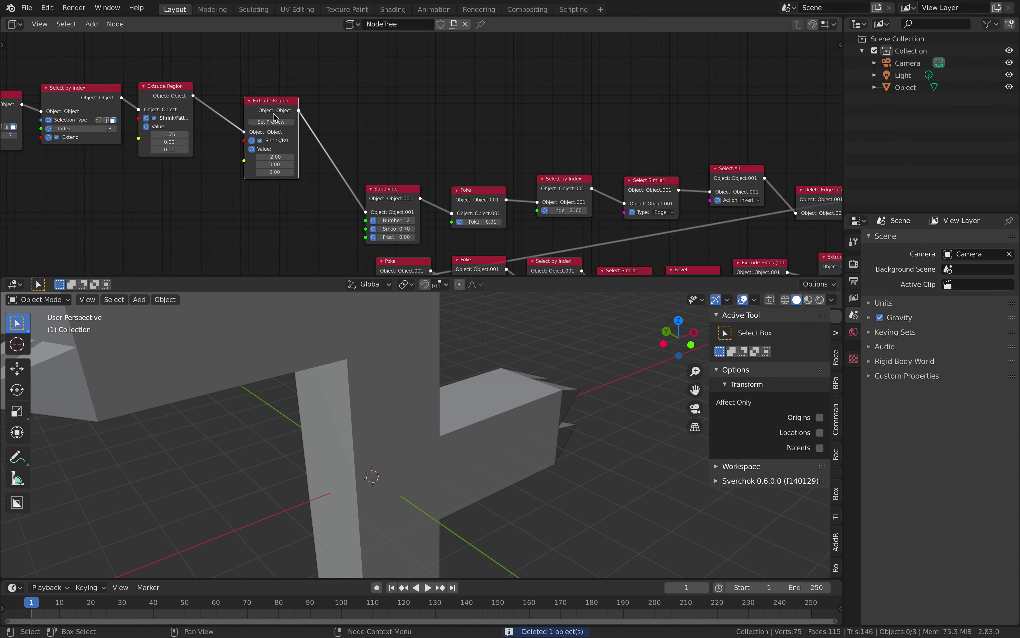
{"action": "left_click", "coordinate": [275, 121]}
{"action": "mouse_move", "coordinate": [277, 149]}
{"action": "left_mouse_down"}
{"action": "mouse_move", "coordinate": [291, 148]}
{"action": "mouse_move", "coordinate": [290, 159]}
{"action": "left_mouse_up"}
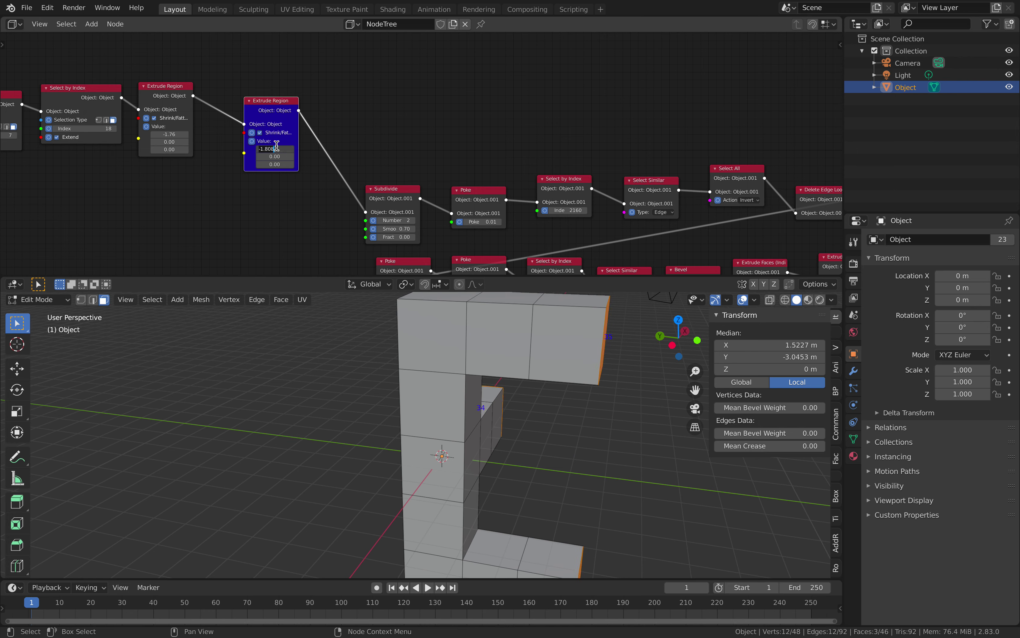
{"action": "type", "text": "-2"}
{"action": "key", "text": "Return"}
Preview the copied Subdivide node on the letter and set its number of cuts to 3.
{"action": "middle_click_drag", "start_coordinate": [427, 128], "coordinate": [349, 81]}
{"action": "left_click", "coordinate": [321, 143]}
{"action": "left_click", "coordinate": [329, 164]}
{"action": "middle_click_drag", "start_coordinate": [540, 383], "coordinate": [411, 272]}
{"action": "left_click", "coordinate": [336, 173]}
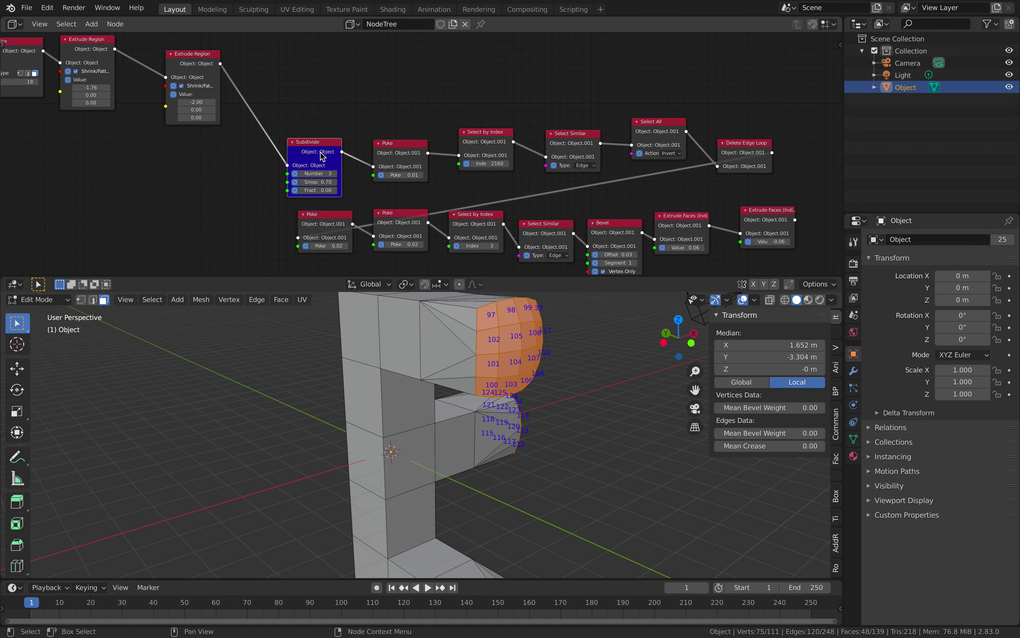
Move the copied Subdivide and its following Poke node slightly up and back, and preview the Poke.
{"action": "left_click_drag", "start_coordinate": [323, 157], "coordinate": [303, 147]}
{"action": "left_click_drag", "start_coordinate": [405, 154], "coordinate": [391, 137]}
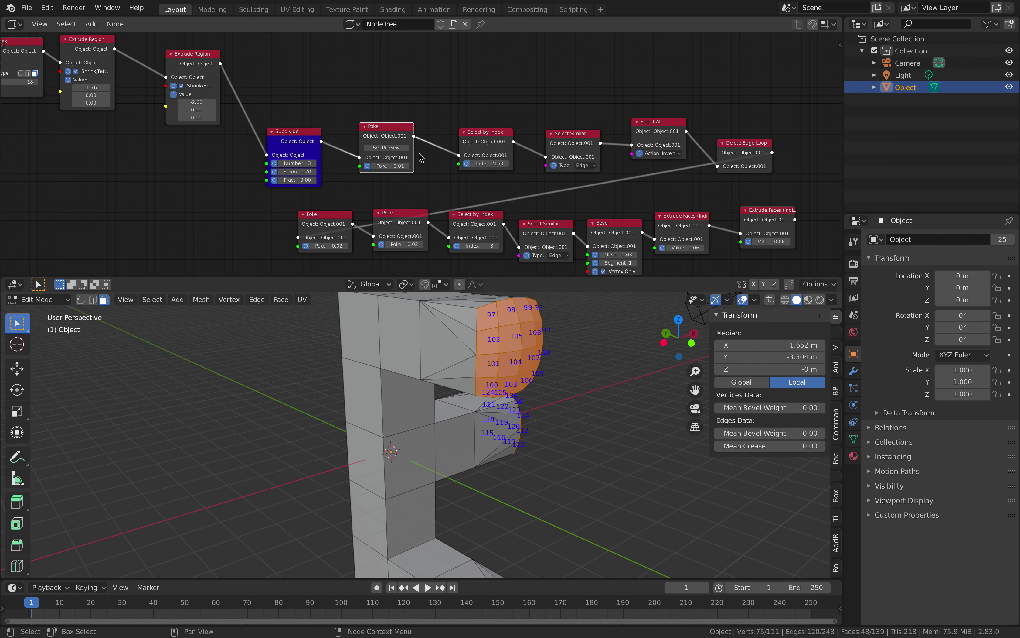
{"action": "left_click", "coordinate": [402, 148]}
Preview the upper row's Select by Index node and its Select Similar node in turn.
{"action": "left_click", "coordinate": [496, 139]}
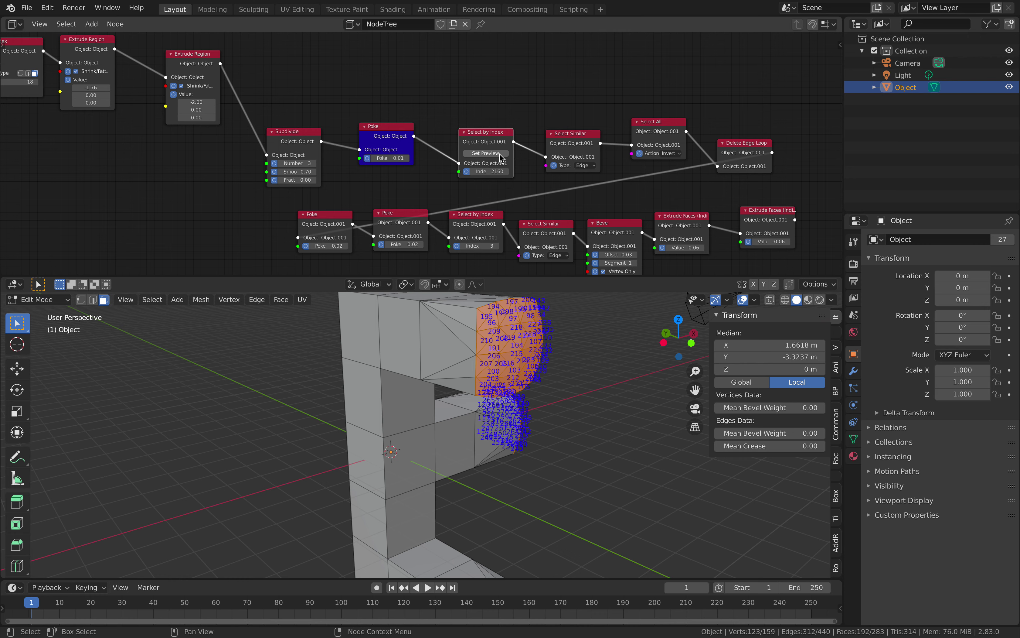
{"action": "middle_click_drag", "start_coordinate": [495, 139], "coordinate": [398, 129]}
{"action": "left_click_drag", "start_coordinate": [378, 127], "coordinate": [380, 126]}
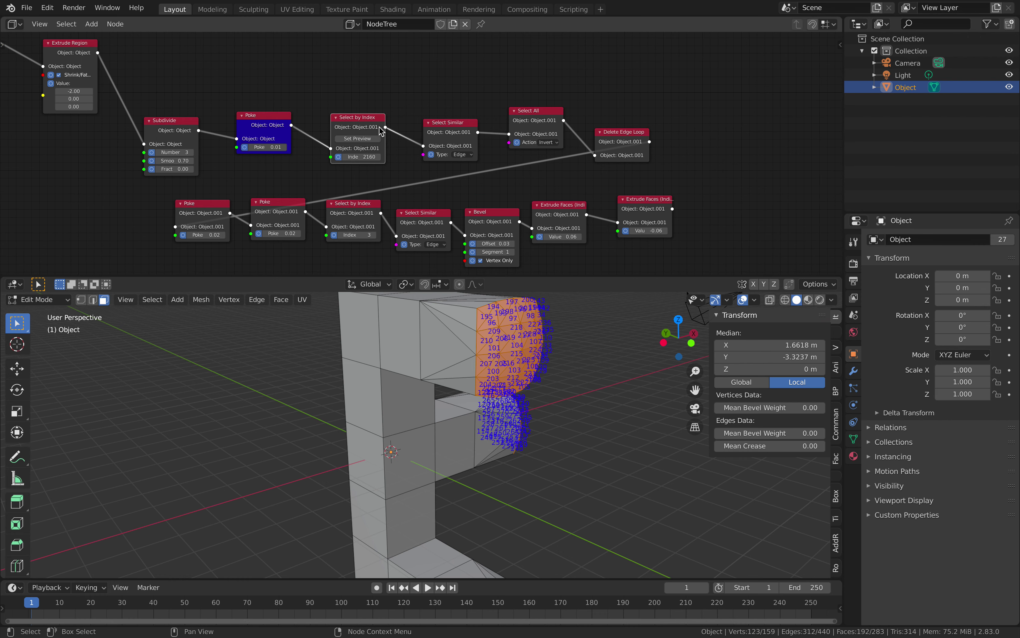
{"action": "left_click", "coordinate": [377, 138]}
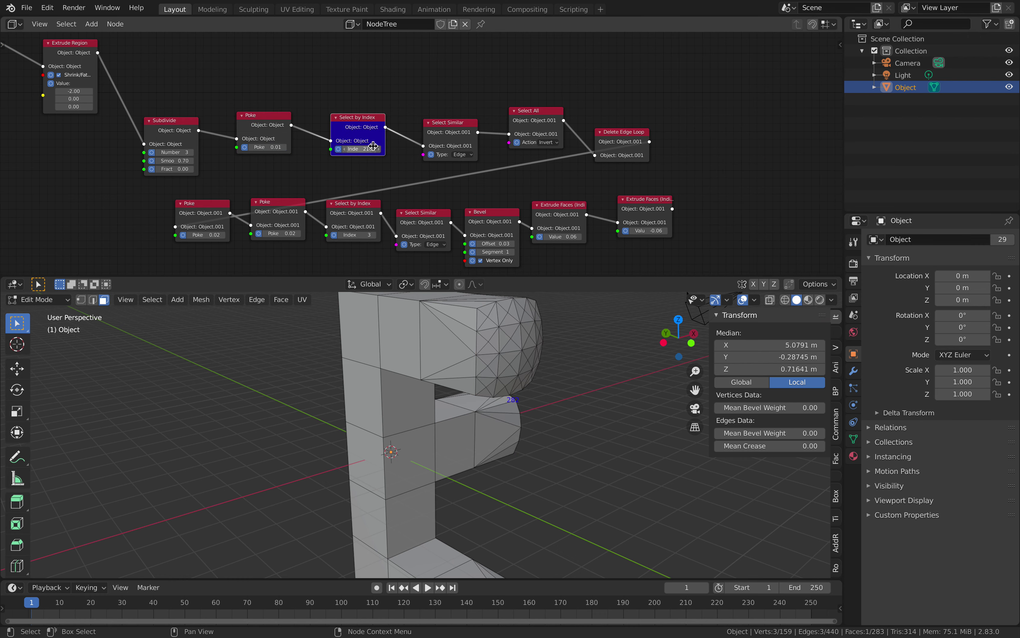
{"action": "left_click", "coordinate": [449, 123]}
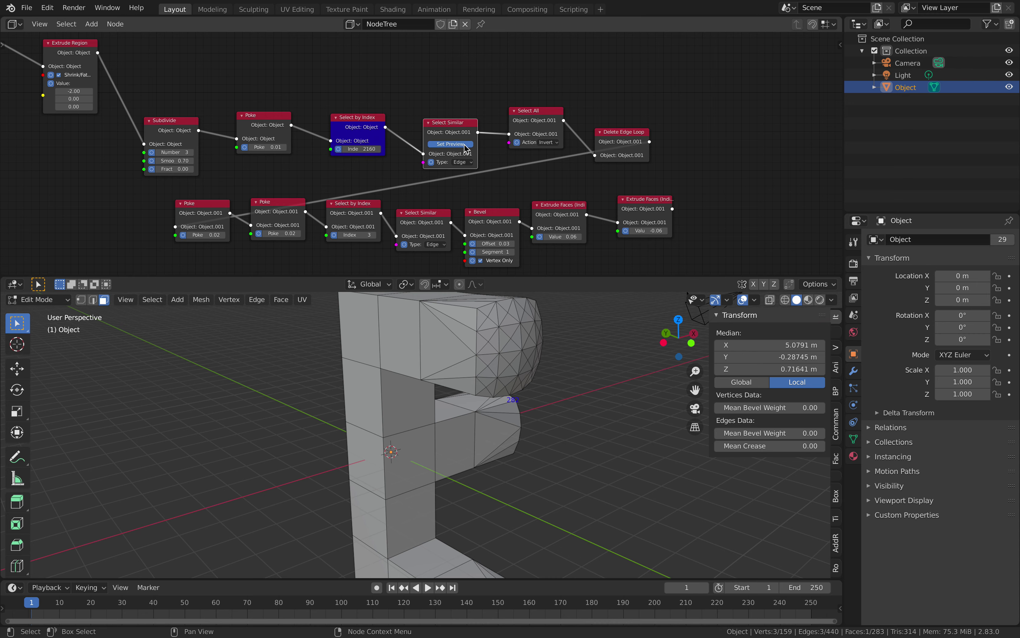
{"action": "left_click", "coordinate": [451, 144]}
Set the upper Select by Index node's index to 100 and frame the selected face.
{"action": "scroll", "coordinate": [411, 137], "scroll_direction": "up", "scroll_amount": 2}
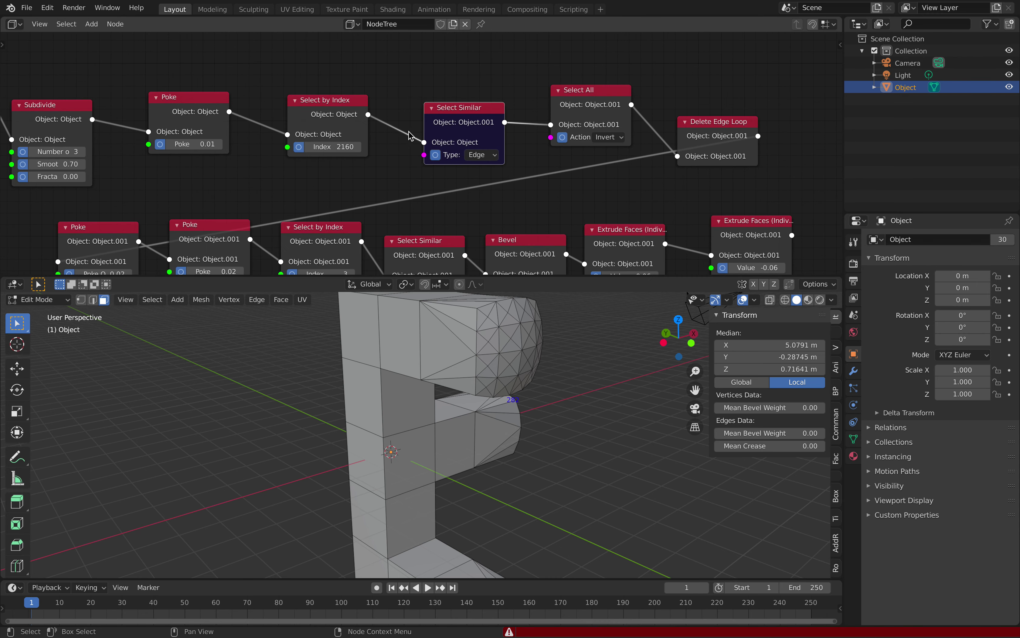
{"action": "key", "text": "Return"}
{"action": "key", "text": "KP_Decimal"}
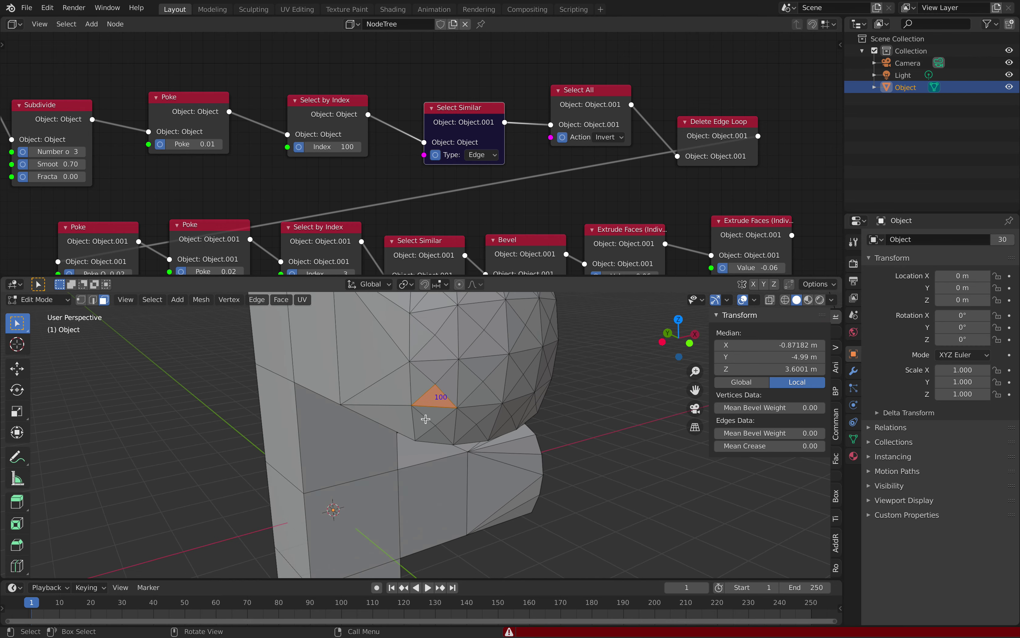
Expose the upper Select by Index node's Selection Type, set it to vertices, and raise the node slightly.
{"action": "left_click", "coordinate": [337, 101]}
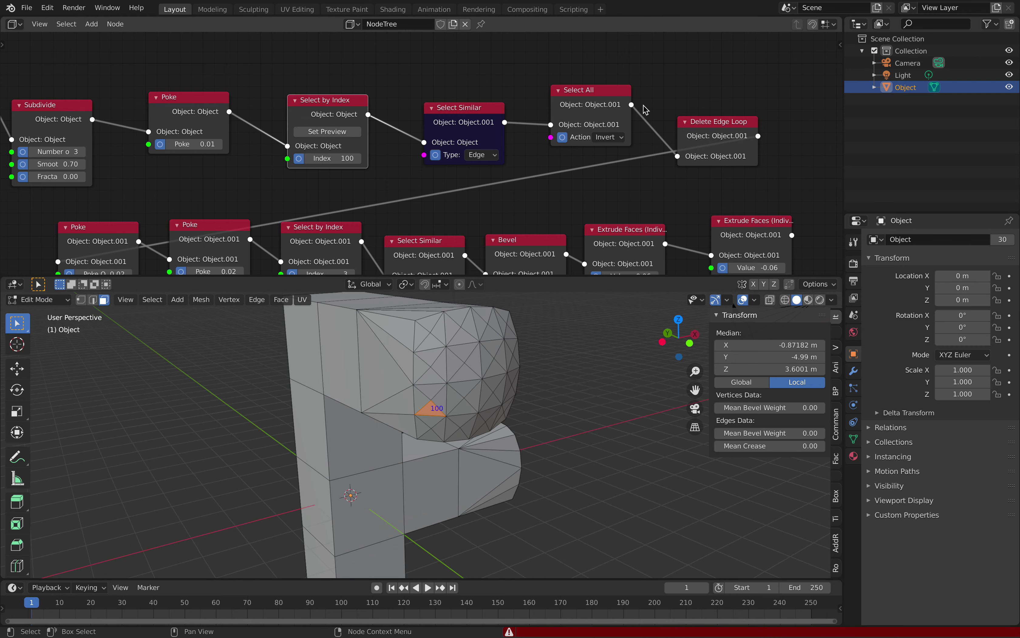
{"action": "left_click", "coordinate": [838, 45]}
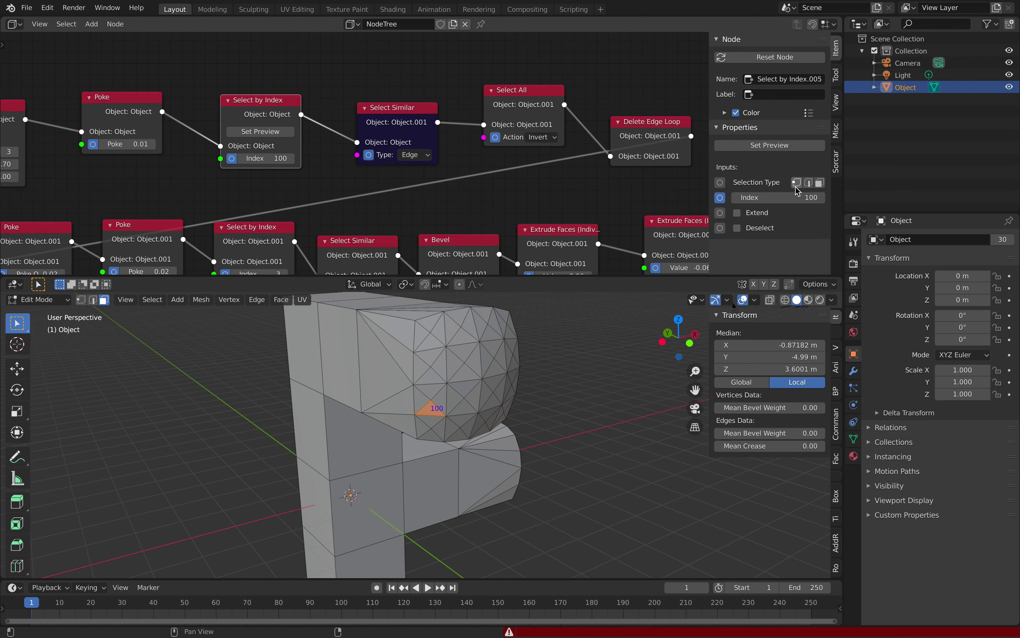
{"action": "left_click", "coordinate": [720, 182]}
{"action": "left_click", "coordinate": [796, 182]}
{"action": "scroll", "coordinate": [218, 151], "scroll_direction": "down", "scroll_amount": 1}
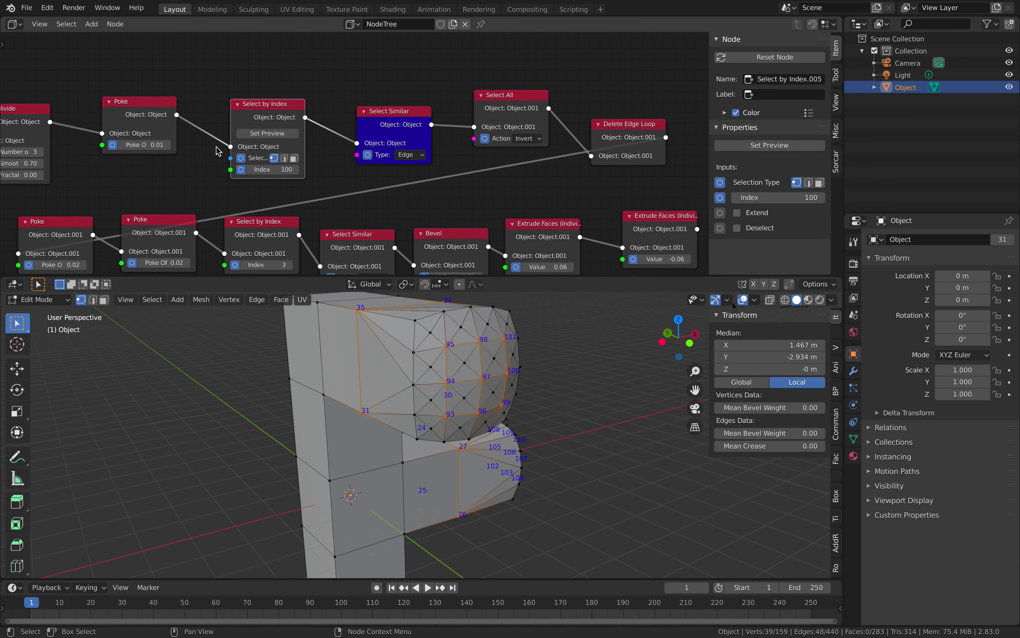
{"action": "left_click_drag", "start_coordinate": [270, 107], "coordinate": [266, 93]}
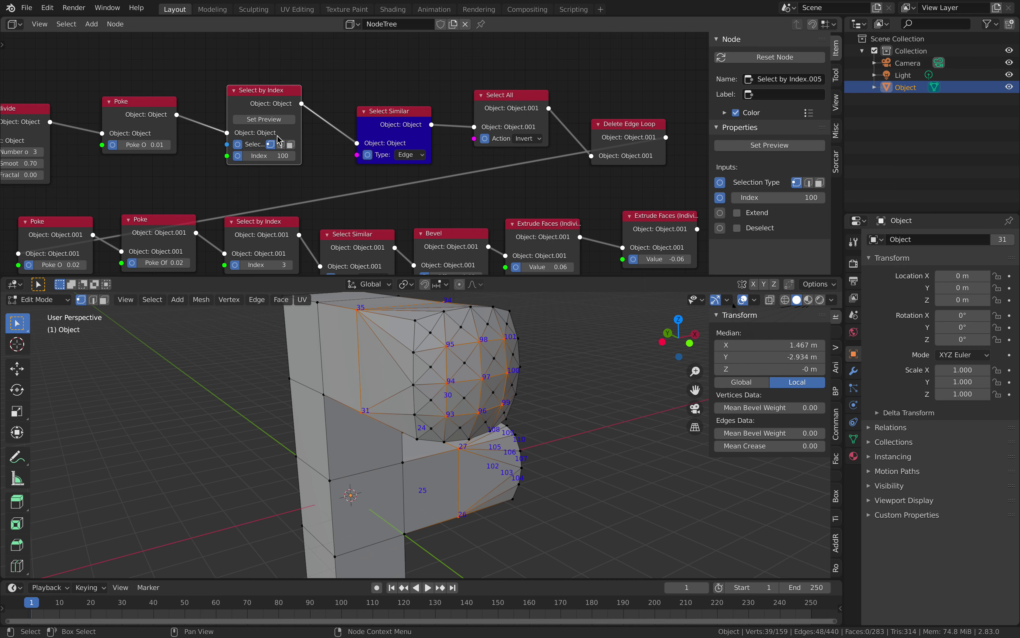
Examine the vertex indices on the upper arm's rounded end to find one at a poked face centre.
{"action": "scroll", "coordinate": [344, 155], "scroll_direction": "up", "scroll_amount": 1}
{"action": "middle_click_drag", "start_coordinate": [462, 358], "coordinate": [422, 355]}
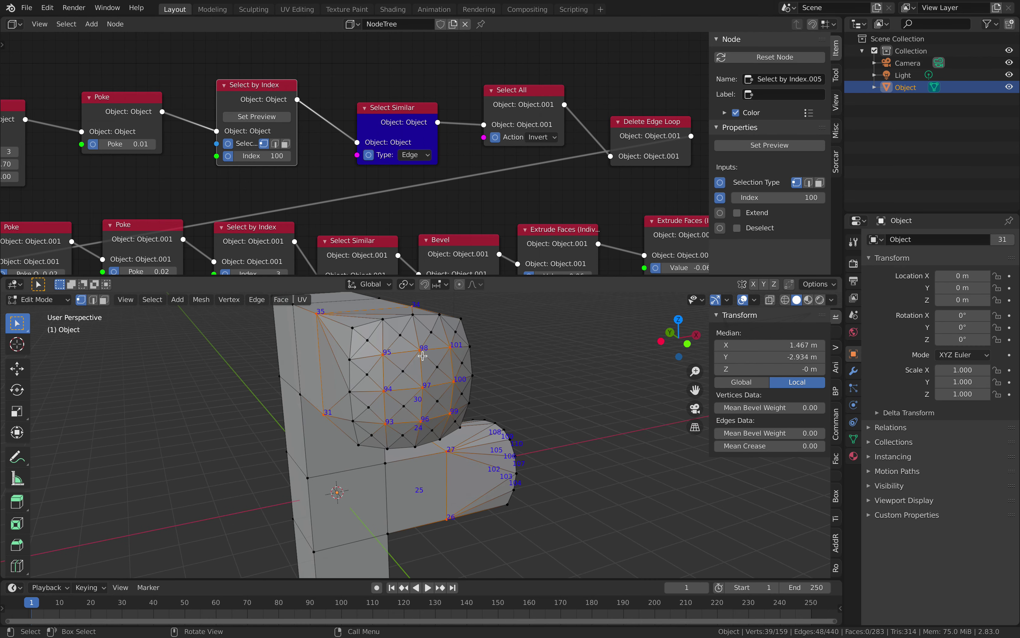
{"action": "left_click", "coordinate": [418, 349]}
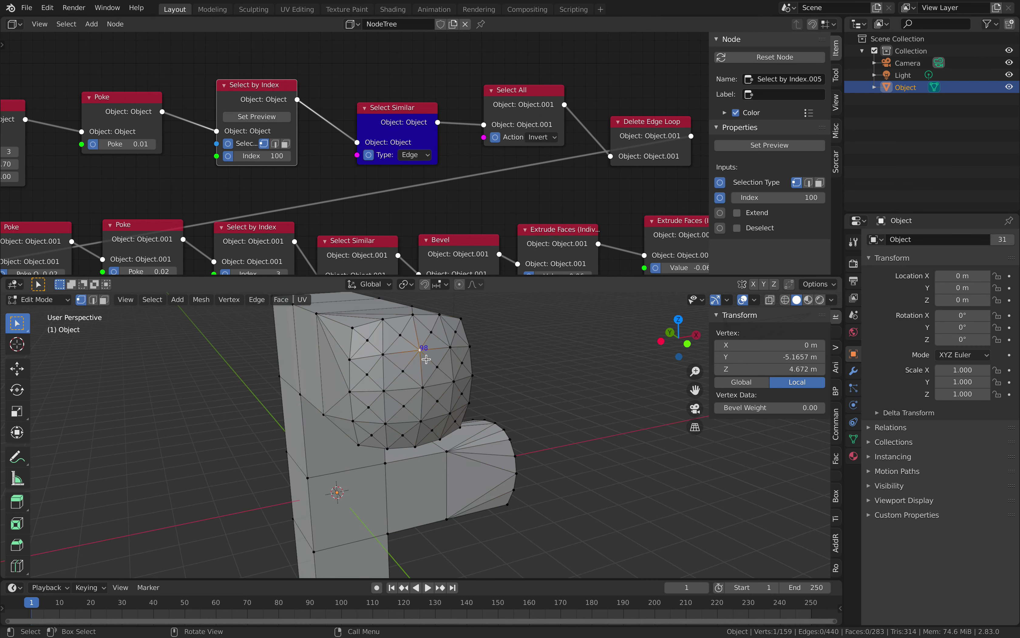
{"action": "middle_click_drag", "start_coordinate": [382, 353], "coordinate": [440, 361]}
{"action": "key", "text": "a"}
{"action": "scroll", "coordinate": [440, 361], "scroll_direction": "up", "scroll_amount": 1}
{"action": "scroll", "coordinate": [440, 362], "scroll_direction": "down", "scroll_amount": 1}
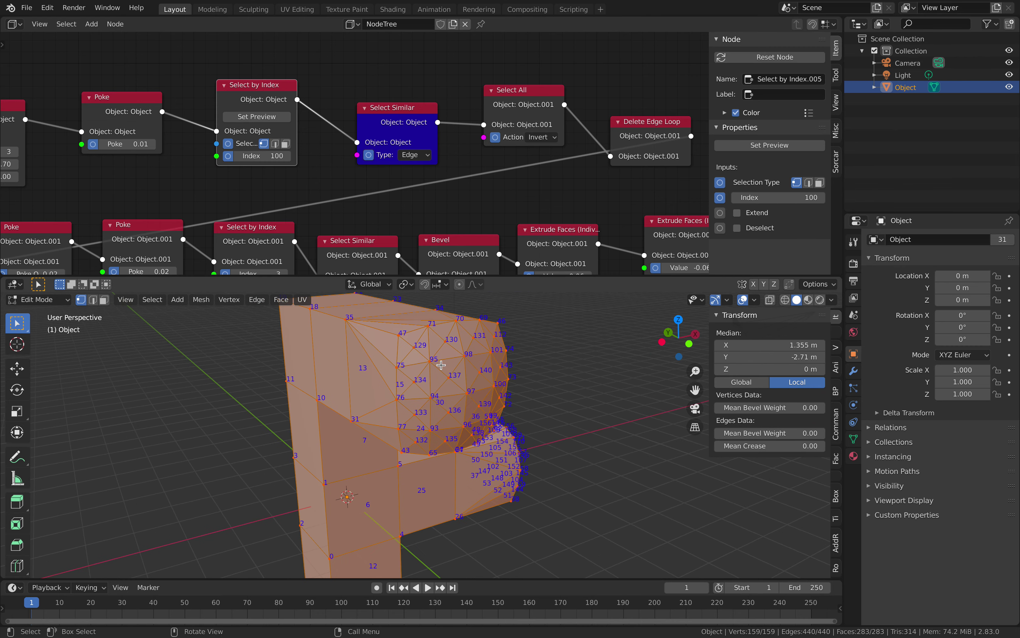
Set the upper Select by Index node's index to 137 and compare its preview with that of Select Similar.
{"action": "left_click", "coordinate": [288, 160]}
{"action": "type", "text": "137"}
{"action": "key", "text": "Return"}
{"action": "left_click", "coordinate": [385, 119]}
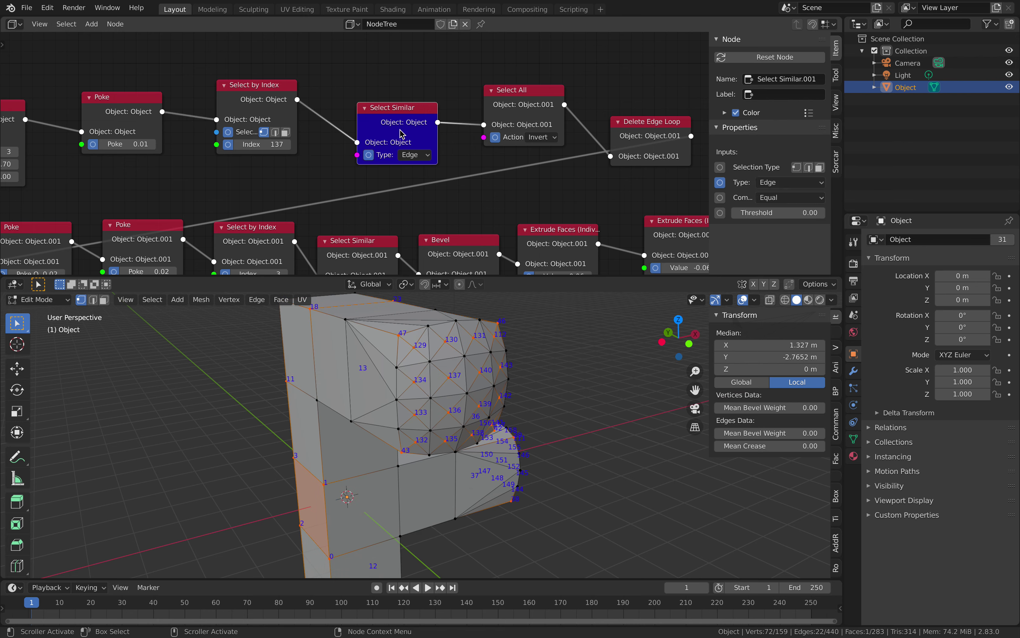
{"action": "left_click", "coordinate": [279, 117]}
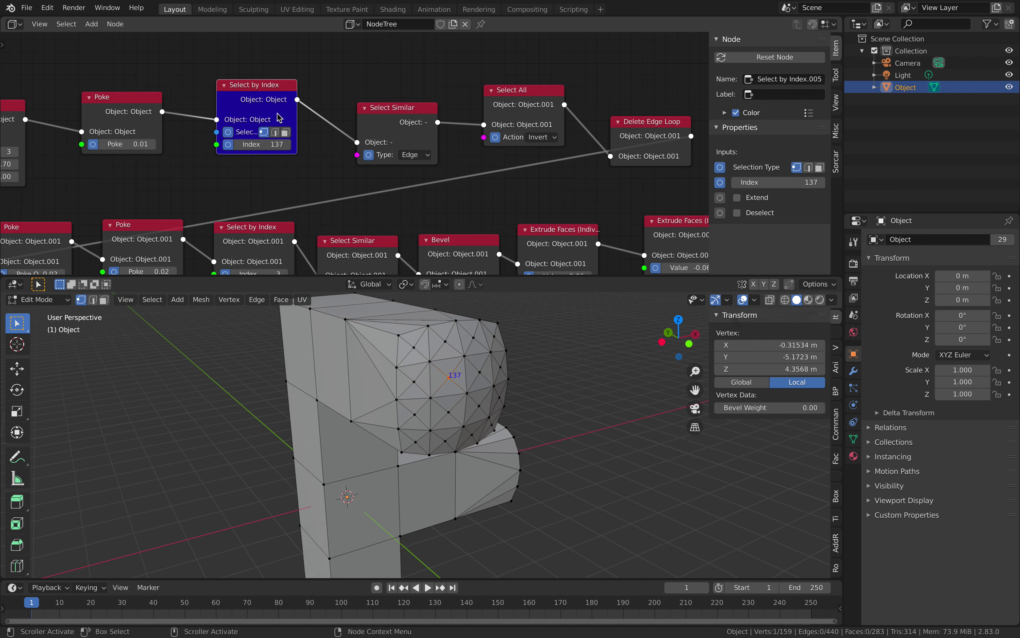
{"action": "left_click", "coordinate": [410, 142]}
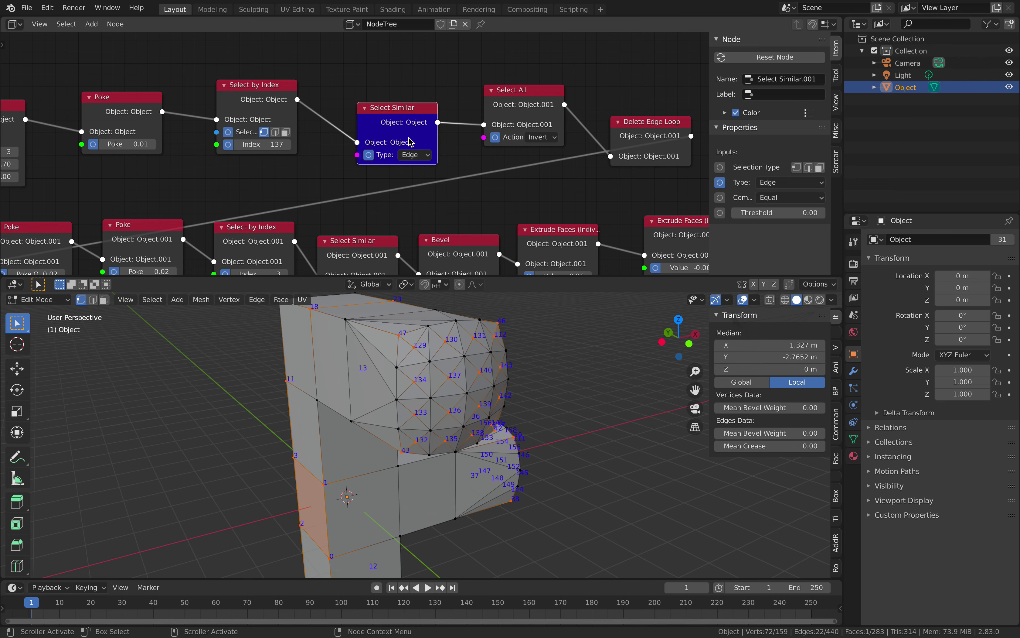
Preview the inverting Select All node, raising it slightly, and then the Delete Edge Loop node.
{"action": "scroll", "coordinate": [410, 143], "scroll_direction": "down", "scroll_amount": 1}
{"action": "left_click", "coordinate": [472, 101]}
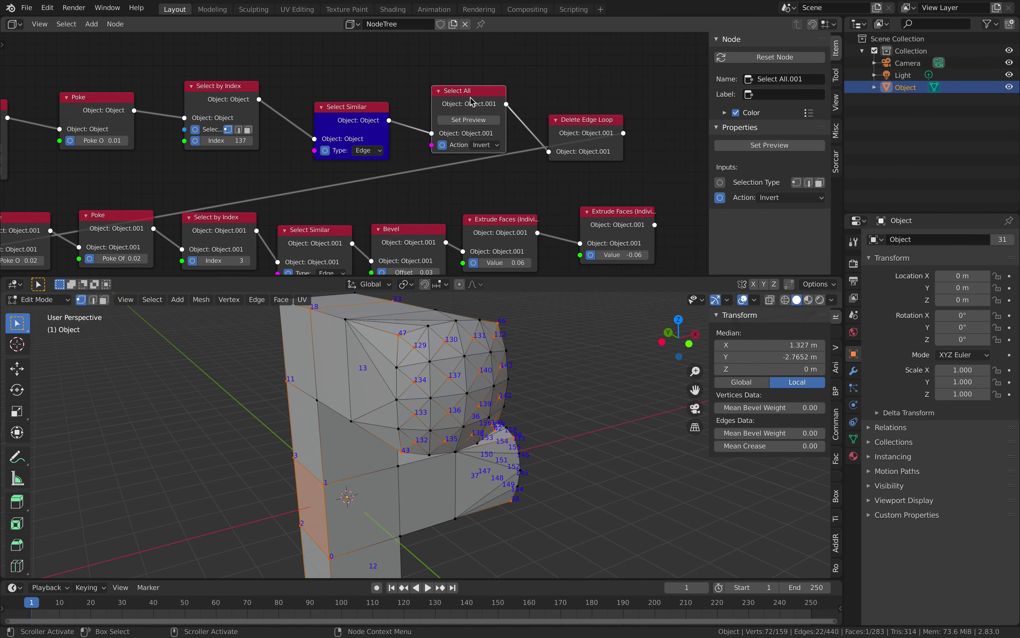
{"action": "left_click", "coordinate": [468, 120]}
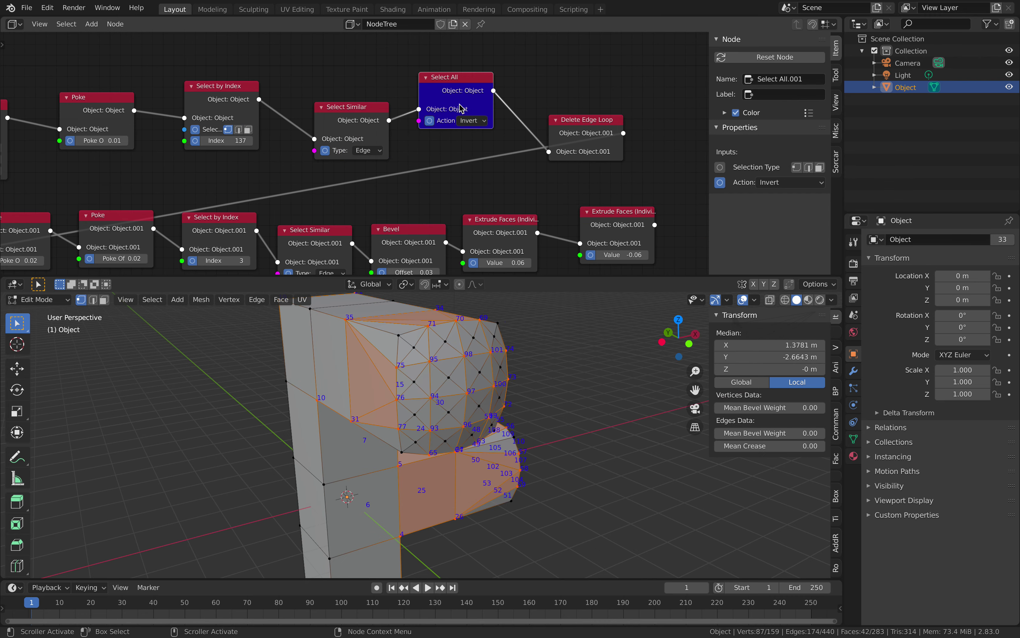
{"action": "scroll", "coordinate": [462, 109], "scroll_direction": "down", "scroll_amount": 1}
{"action": "left_click", "coordinate": [482, 117]}
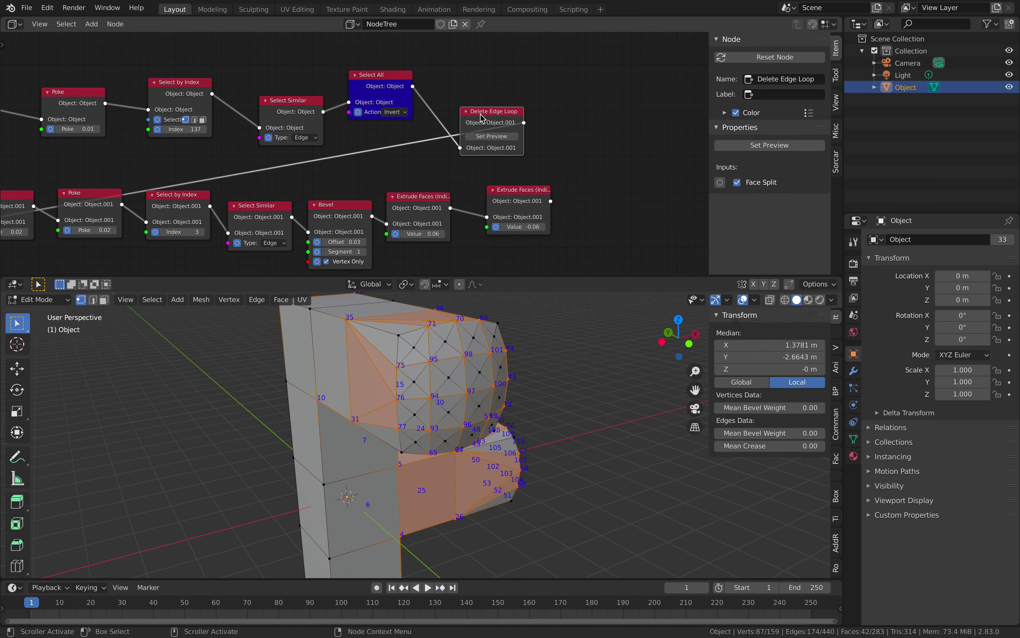
{"action": "left_click", "coordinate": [492, 136]}
{"action": "middle_click_drag", "start_coordinate": [492, 138], "coordinate": [560, 75]}
{"action": "mouse_move", "coordinate": [388, 344]}
{"action": "middle_mouse_down"}
{"action": "mouse_move", "coordinate": [433, 353]}
{"action": "mouse_move", "coordinate": [403, 333]}
{"action": "middle_mouse_up"}
Preview the first Poke node in the lower row of cushion nodes.
{"action": "scroll", "coordinate": [248, 196], "scroll_direction": "down", "scroll_amount": 1}
{"action": "middle_click_drag", "start_coordinate": [164, 150], "coordinate": [233, 146]}
{"action": "left_click", "coordinate": [163, 137]}
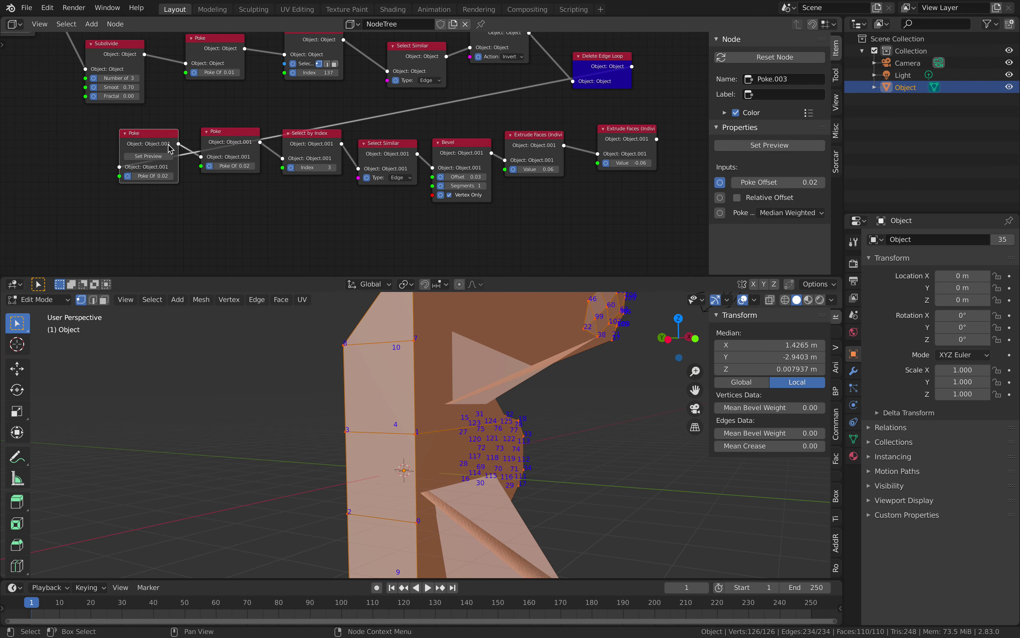
{"action": "left_click", "coordinate": [166, 158]}
Save the file and return to Object Mode to view the whole letter.
{"action": "middle_click_drag", "start_coordinate": [448, 394], "coordinate": [443, 339]}
{"action": "key", "text": "ctrl+s"}
{"action": "scroll", "coordinate": [413, 398], "scroll_direction": "down", "scroll_amount": 3}
{"action": "key", "text": "Tab"}
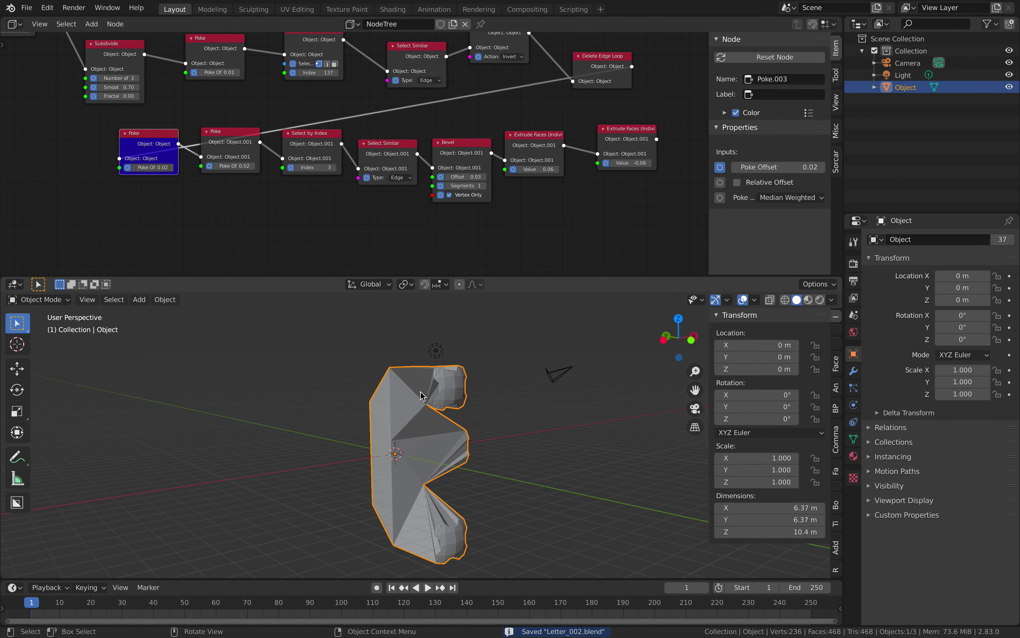
Spread the last Extrude Region and the Subdivide node apart to make room between them.
{"action": "middle_click_drag", "start_coordinate": [545, 167], "coordinate": [516, 170]}
{"action": "middle_click_drag", "start_coordinate": [337, 155], "coordinate": [369, 187]}
{"action": "middle_click_drag", "start_coordinate": [244, 118], "coordinate": [344, 155]}
{"action": "scroll", "coordinate": [348, 154], "scroll_direction": "up", "scroll_amount": 2}
{"action": "left_click_drag", "start_coordinate": [312, 146], "coordinate": [313, 108]}
{"action": "middle_click_drag", "start_coordinate": [217, 77], "coordinate": [375, 135]}
{"action": "left_click_drag", "start_coordinate": [316, 101], "coordinate": [272, 82]}
{"action": "left_click_drag", "start_coordinate": [439, 165], "coordinate": [469, 182]}
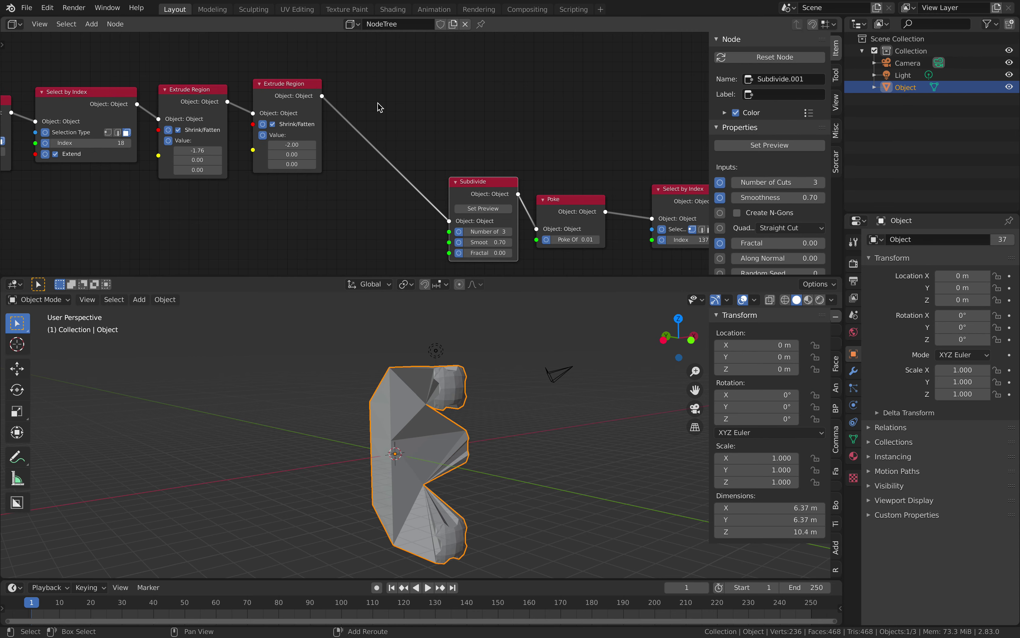
Insert a Select All node between the last Extrude Region and Subdivide, with its action set to Deselect.
{"action": "key", "text": "shift+a"}
{"action": "left_click", "coordinate": [380, 105]}
{"action": "type", "text": "select a"}
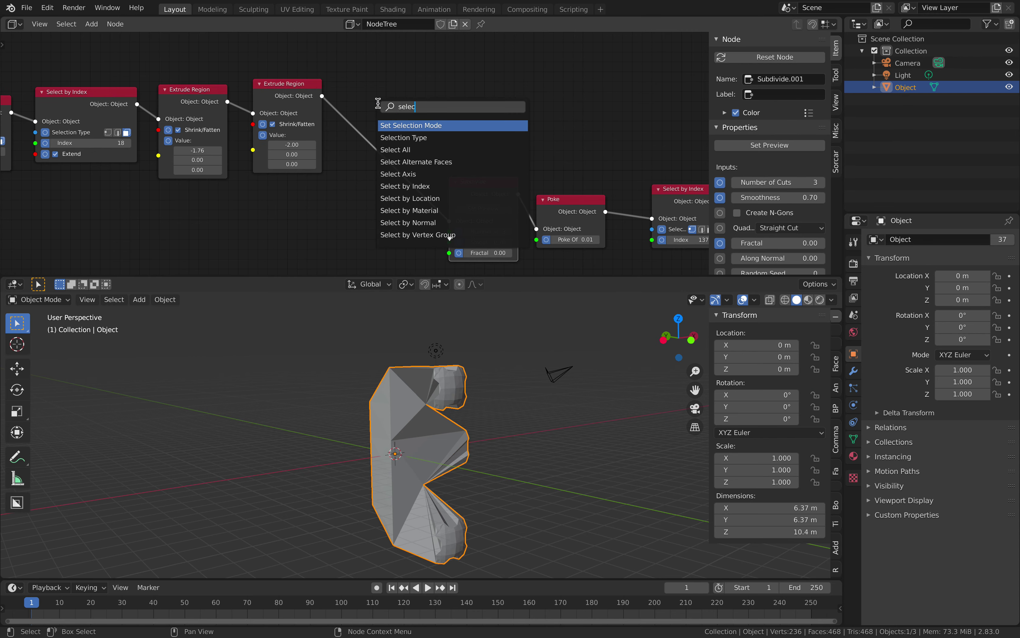
{"action": "key", "text": "Return"}
{"action": "left_click", "coordinate": [381, 107]}
{"action": "left_click", "coordinate": [431, 158]}
{"action": "left_click", "coordinate": [443, 193]}
{"action": "left_click_drag", "start_coordinate": [401, 111], "coordinate": [377, 100]}
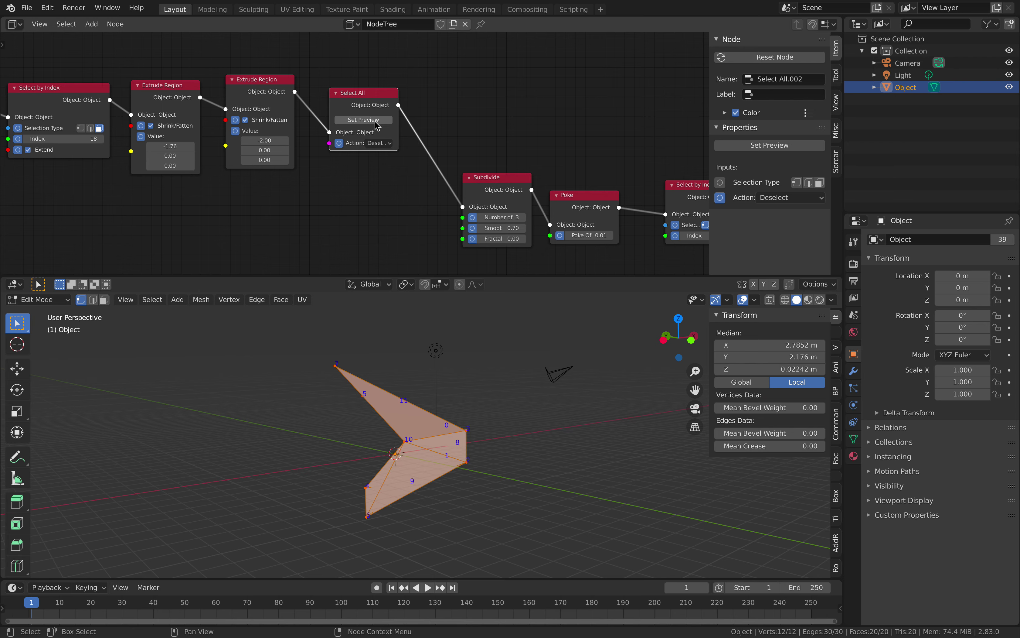
Duplicate the Select All node into the link before Subdivide and set the copy's action to Select.
{"action": "left_click", "coordinate": [382, 144]}
{"action": "key", "text": "shift+d"}
{"action": "left_click", "coordinate": [471, 127]}
{"action": "left_click", "coordinate": [477, 173]}
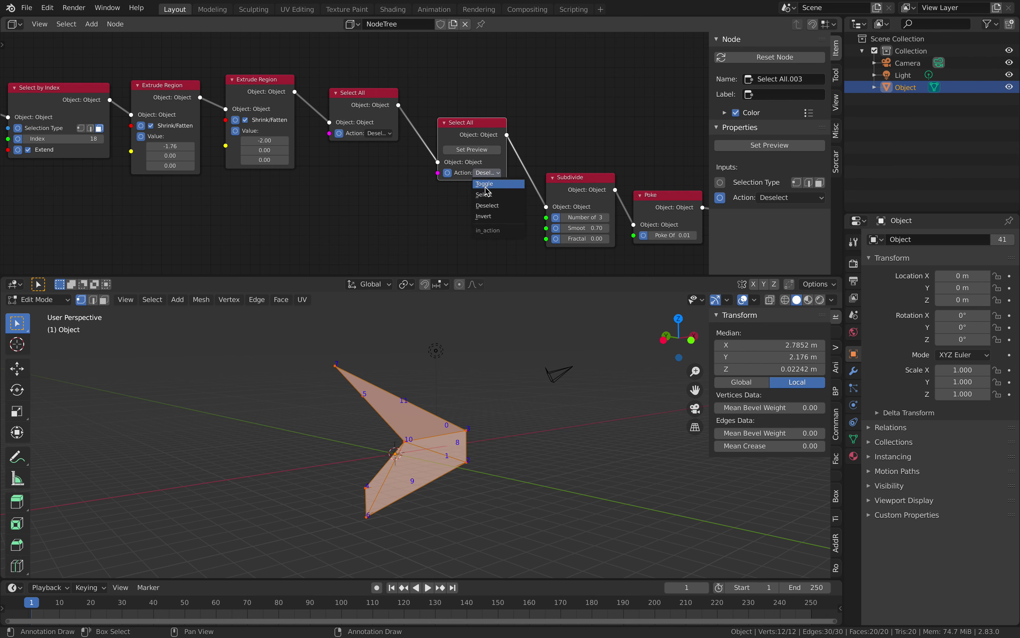
{"action": "left_click", "coordinate": [489, 191]}
Preview the second Select All, the Subdivide and the following Poke node in turn on the letter.
{"action": "middle_click_drag", "start_coordinate": [562, 142], "coordinate": [471, 127]}
{"action": "left_click", "coordinate": [392, 134]}
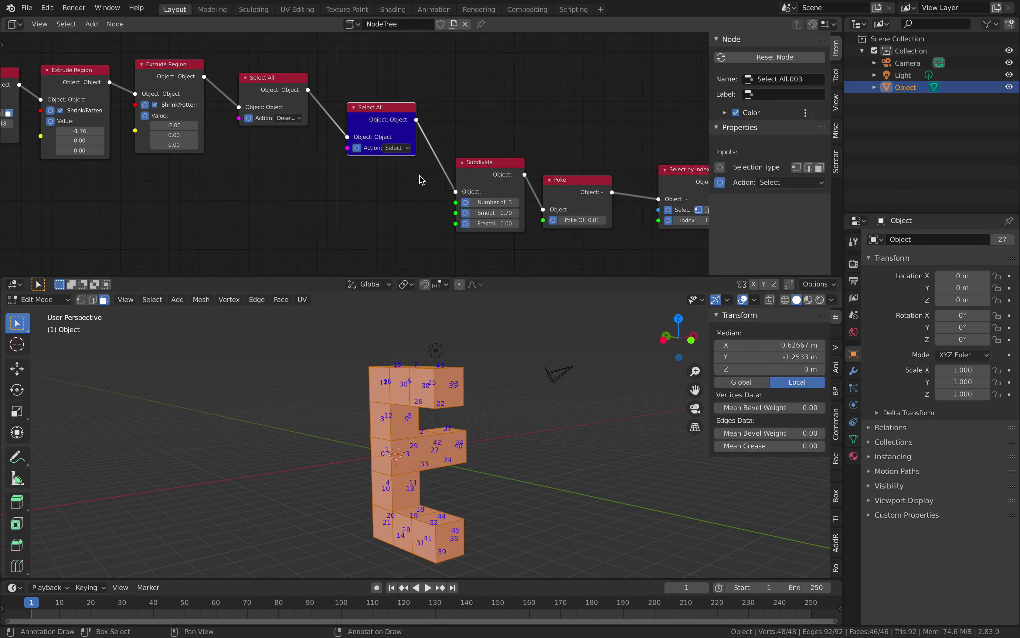
{"action": "left_click", "coordinate": [468, 165]}
{"action": "left_click", "coordinate": [490, 191]}
{"action": "middle_click_drag", "start_coordinate": [577, 170], "coordinate": [417, 144]}
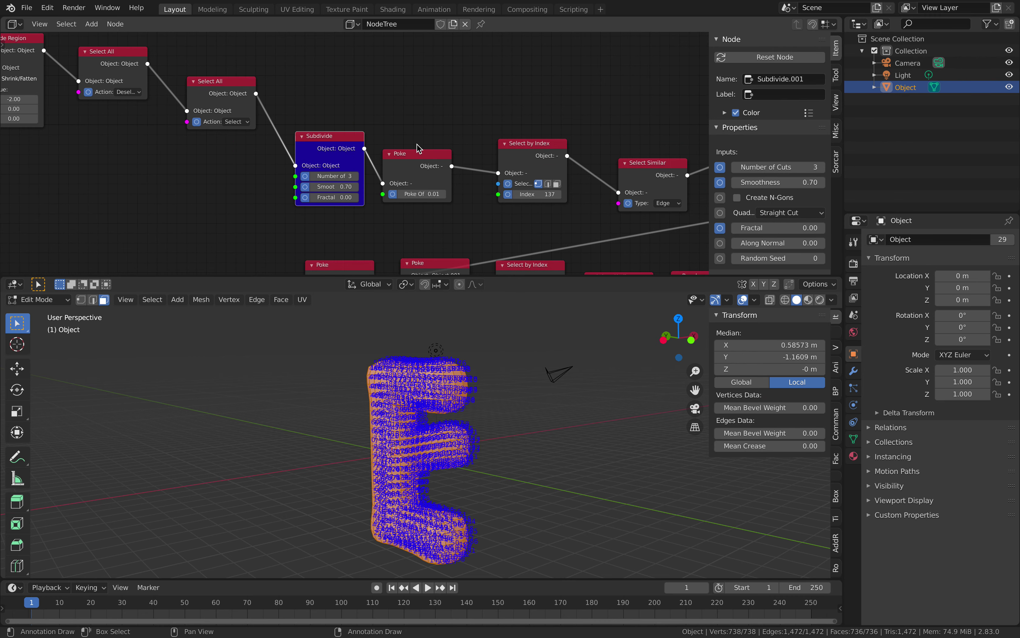
{"action": "left_click", "coordinate": [437, 168]}
{"action": "left_click", "coordinate": [436, 181]}
{"action": "middle_click_drag", "start_coordinate": [494, 164], "coordinate": [382, 148]}
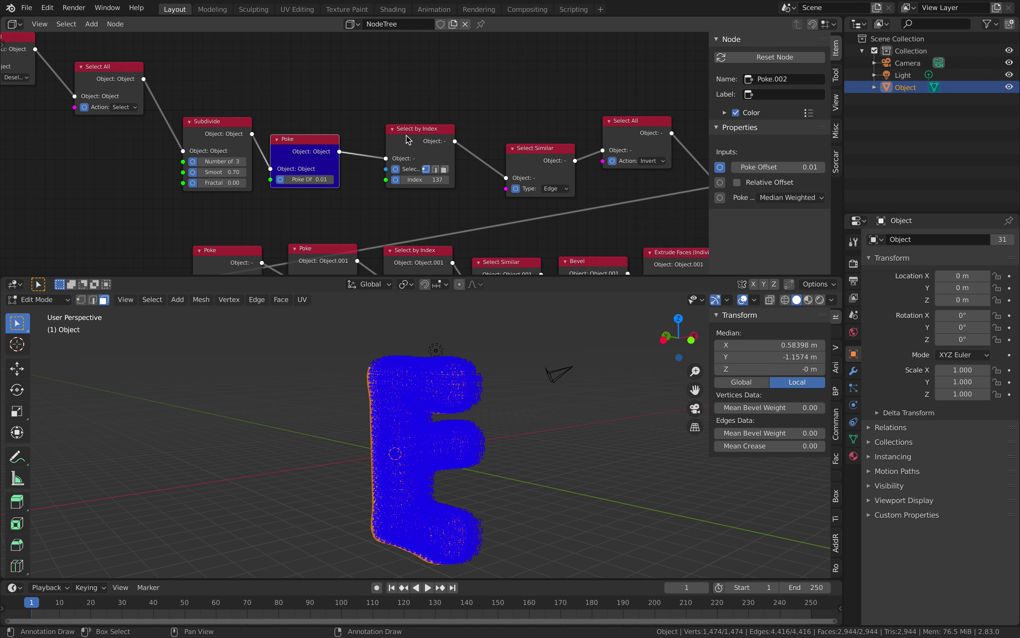
Preview the upper chain's Select by Index, Select Similar, inverting Select All and Delete Edge Loop nodes in turn on the letter.
{"action": "left_click", "coordinate": [411, 135]}
{"action": "left_click", "coordinate": [524, 159]}
{"action": "left_click", "coordinate": [540, 174]}
{"action": "middle_click_drag", "start_coordinate": [605, 154], "coordinate": [437, 116]}
{"action": "left_click", "coordinate": [475, 96]}
{"action": "left_click", "coordinate": [579, 127]}
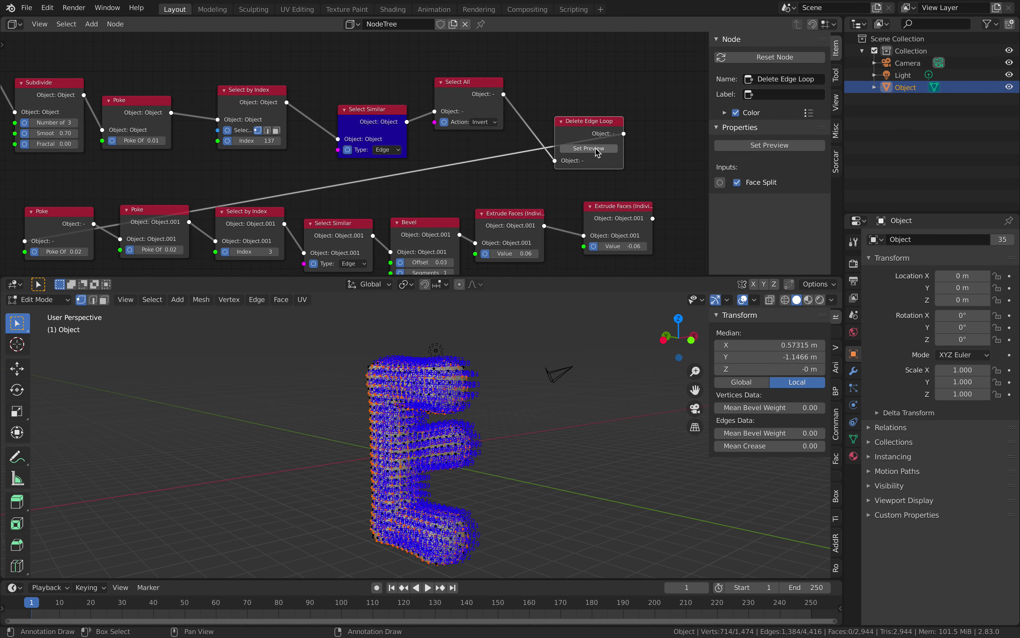
{"action": "left_click", "coordinate": [588, 150]}
Preview both Poke nodes and the Select by Index node of the lower chain in turn on the letter.
{"action": "middle_click_drag", "start_coordinate": [74, 205], "coordinate": [216, 175]}
{"action": "left_click", "coordinate": [196, 185]}
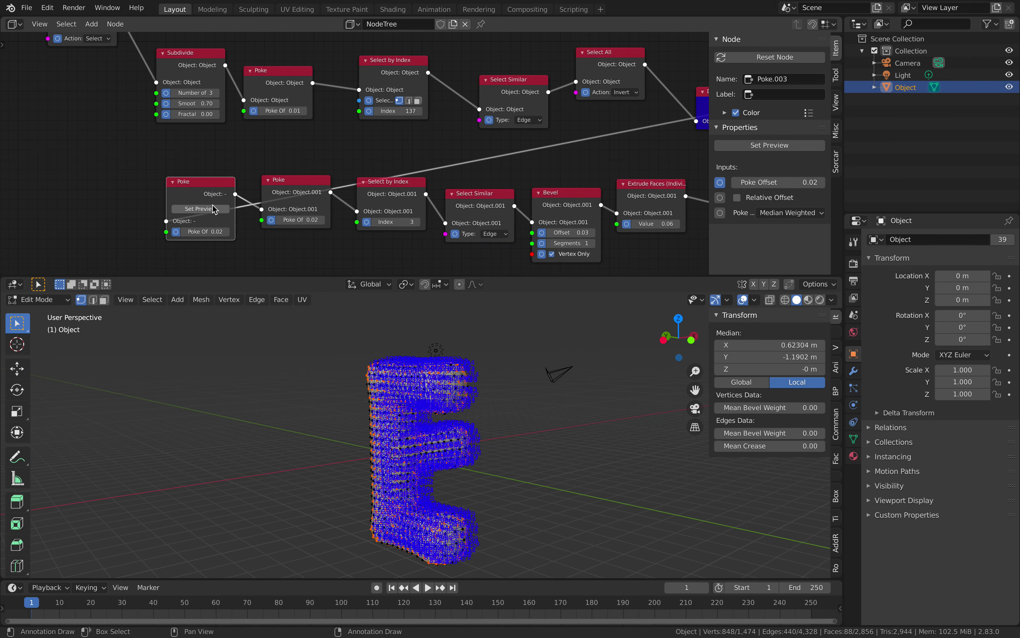
{"action": "left_click", "coordinate": [200, 208]}
{"action": "scroll", "coordinate": [234, 203], "scroll_direction": "up", "scroll_amount": 1}
{"action": "left_click", "coordinate": [282, 188]}
{"action": "left_click", "coordinate": [291, 211]}
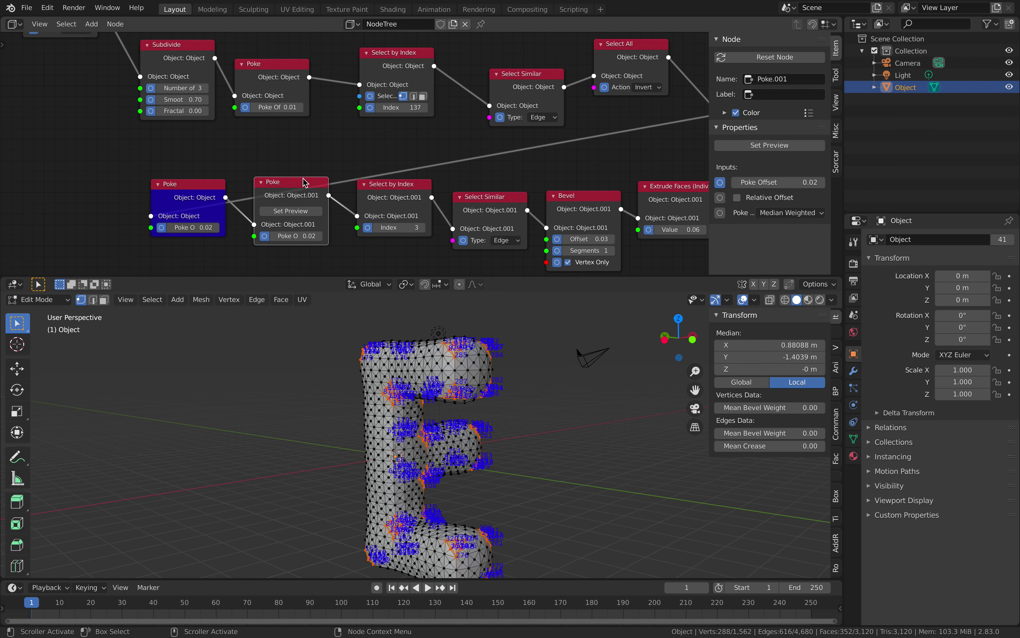
{"action": "left_click", "coordinate": [311, 212]}
{"action": "left_click", "coordinate": [384, 186]}
{"action": "left_click", "coordinate": [404, 212]}
{"action": "middle_click_drag", "start_coordinate": [446, 187], "coordinate": [415, 151]}
Preview the lower chain's Select Similar and Bevel nodes on the letter.
{"action": "scroll", "coordinate": [414, 151], "scroll_direction": "up", "scroll_amount": 1}
{"action": "left_click", "coordinate": [449, 157]}
{"action": "left_click", "coordinate": [477, 193]}
{"action": "middle_click_drag", "start_coordinate": [476, 193], "coordinate": [357, 180]}
{"action": "left_click", "coordinate": [446, 179]}
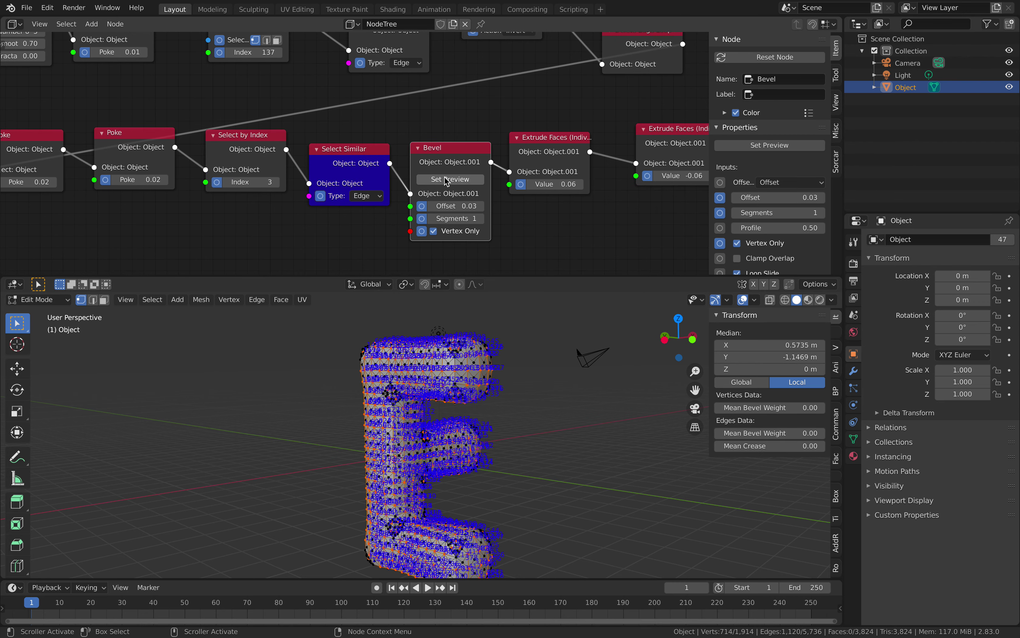
{"action": "left_click", "coordinate": [450, 180]}
Preview the last Extrude Faces node, with value -0.06, and hide the viewport overlays.
{"action": "middle_click_drag", "start_coordinate": [559, 149], "coordinate": [340, 140]}
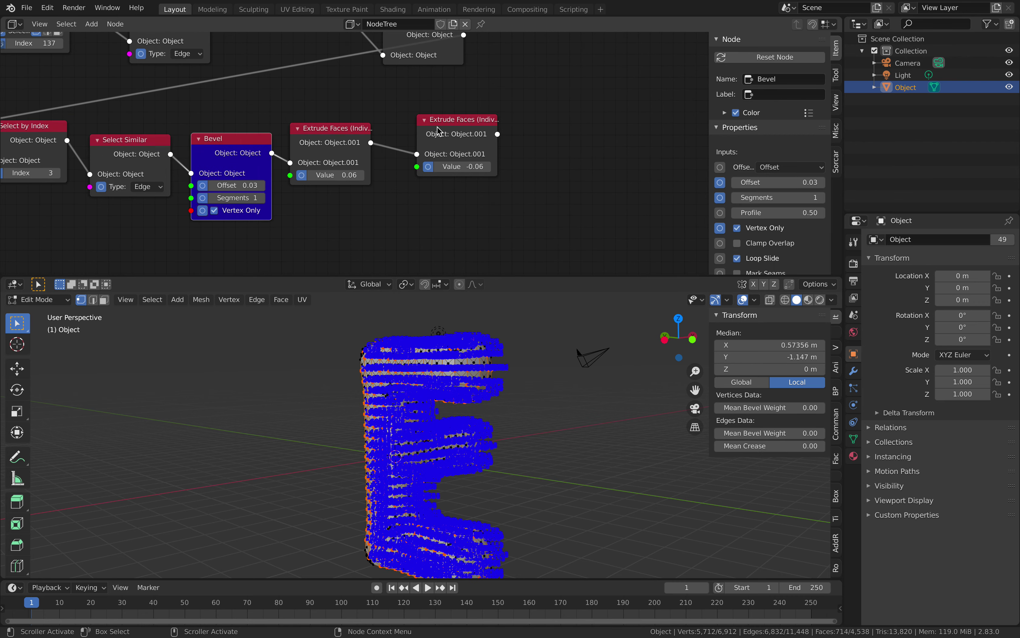
{"action": "left_click", "coordinate": [451, 132]}
{"action": "left_click", "coordinate": [453, 152]}
{"action": "middle_click_drag", "start_coordinate": [460, 447], "coordinate": [461, 420]}
{"action": "left_click", "coordinate": [744, 301]}
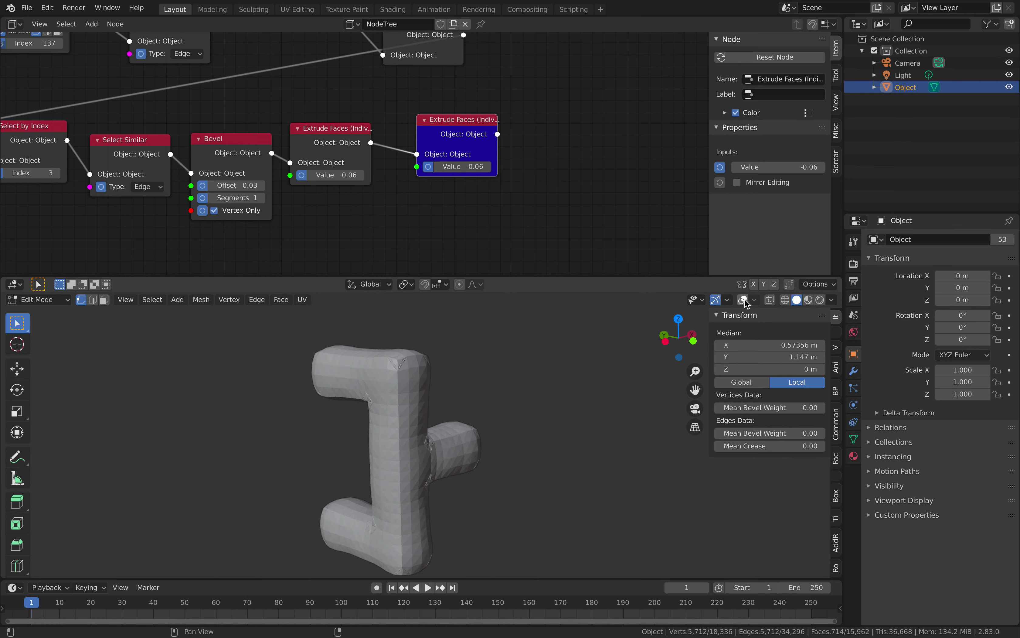
Check the surface around the letter's corner up close and save the file.
{"action": "mouse_move", "coordinate": [471, 471]}
{"action": "middle_mouse_down"}
{"action": "mouse_move", "coordinate": [503, 469]}
{"action": "mouse_move", "coordinate": [508, 428]}
{"action": "mouse_move", "coordinate": [448, 424]}
{"action": "mouse_move", "coordinate": [484, 482]}
{"action": "middle_mouse_up"}
{"action": "scroll", "coordinate": [492, 452], "scroll_direction": "up", "scroll_amount": 4}
{"action": "scroll", "coordinate": [508, 428], "scroll_direction": "up", "scroll_amount": 4}
{"action": "scroll", "coordinate": [509, 428], "scroll_direction": "up", "scroll_amount": 2}
{"action": "scroll", "coordinate": [506, 426], "scroll_direction": "down", "scroll_amount": 3}
{"action": "key", "text": "ctrl+s"}
Preview the upper chain's Select by Index node and turn the viewport overlays back on.
{"action": "scroll", "coordinate": [392, 181], "scroll_direction": "down", "scroll_amount": 4}
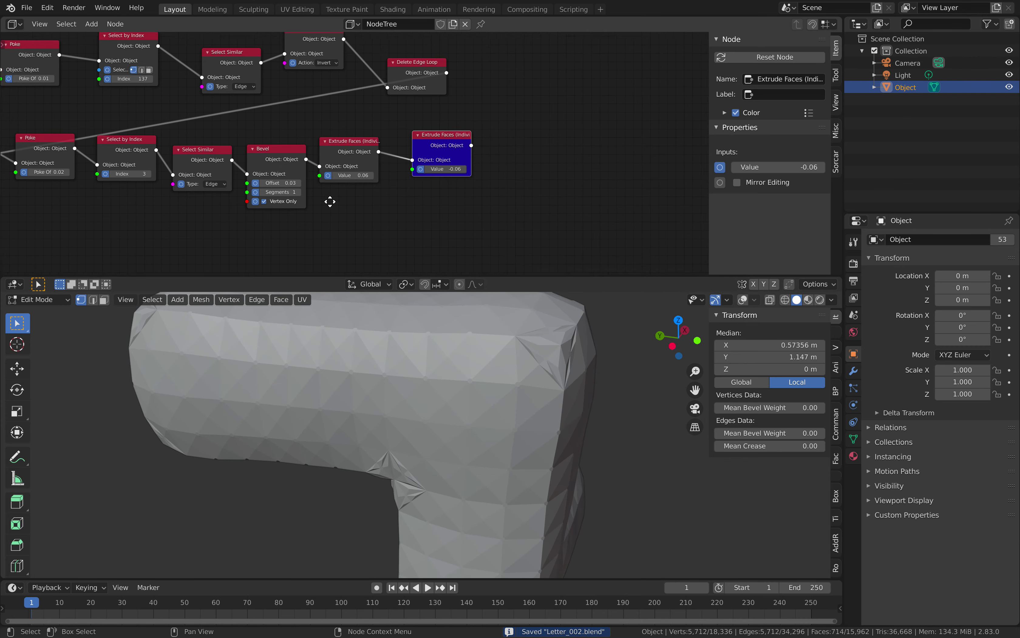
{"action": "middle_click_drag", "start_coordinate": [331, 203], "coordinate": [434, 255]}
{"action": "scroll", "coordinate": [359, 170], "scroll_direction": "up", "scroll_amount": 1}
{"action": "middle_click_drag", "start_coordinate": [235, 82], "coordinate": [342, 136]}
{"action": "scroll", "coordinate": [342, 136], "scroll_direction": "up", "scroll_amount": 3}
{"action": "left_click_drag", "start_coordinate": [342, 137], "coordinate": [336, 125]}
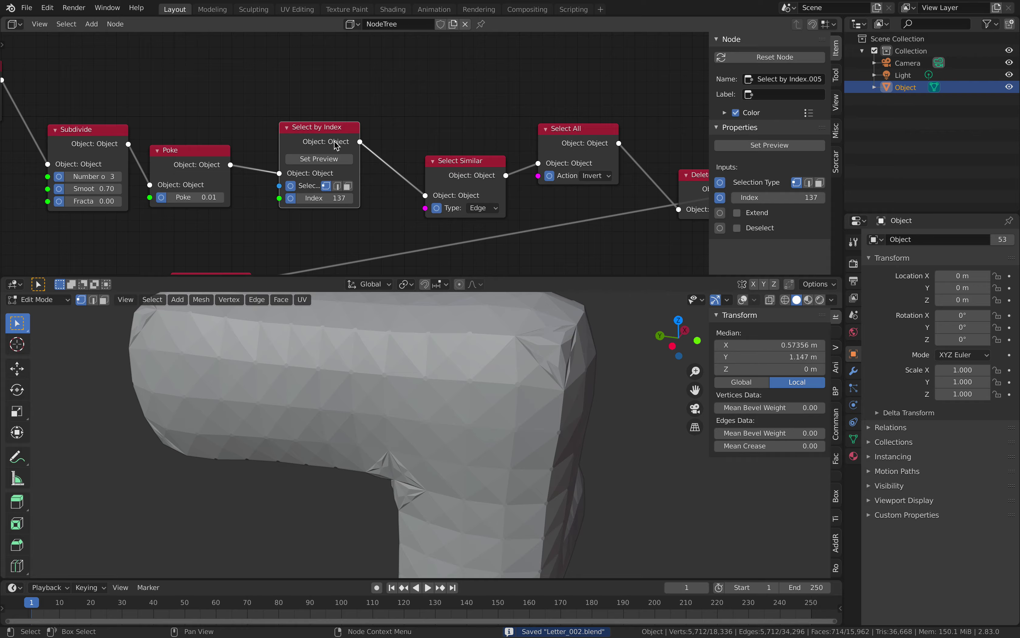
{"action": "left_click", "coordinate": [320, 159]}
{"action": "middle_click_drag", "start_coordinate": [495, 399], "coordinate": [464, 372]}
{"action": "left_click", "coordinate": [743, 299]}
{"action": "middle_click_drag", "start_coordinate": [385, 359], "coordinate": [498, 439]}
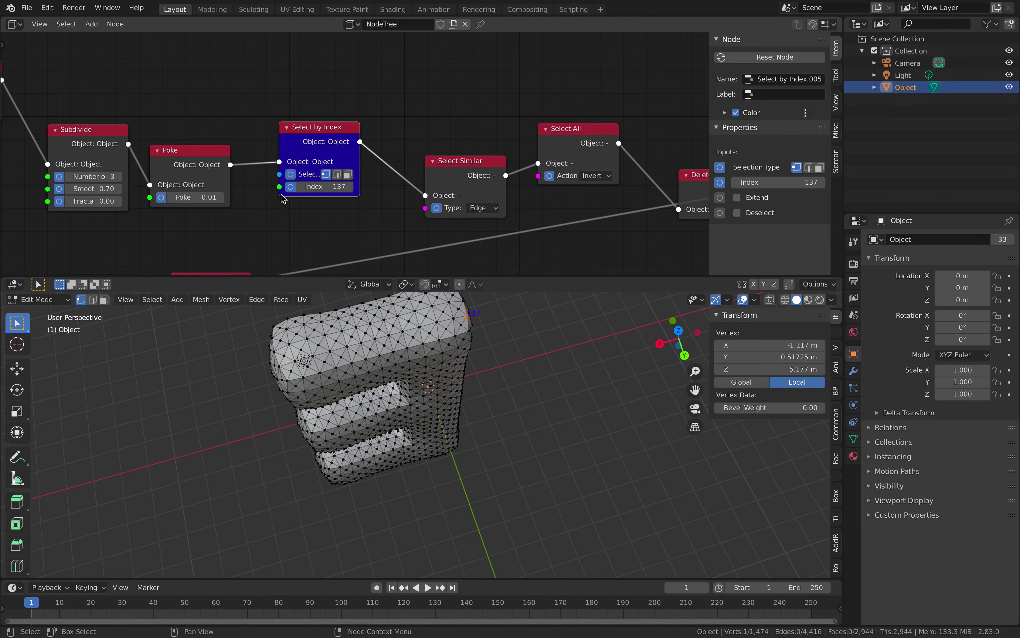
Line up the Subdivide, Poke and Select by Index nodes of the upper chain and deselect all of the letter's vertices.
{"action": "left_click_drag", "start_coordinate": [210, 154], "coordinate": [215, 131]}
{"action": "middle_click_drag", "start_coordinate": [215, 131], "coordinate": [257, 158]}
{"action": "key", "text": "a"}
{"action": "middle_click_drag", "start_coordinate": [440, 423], "coordinate": [381, 362]}
{"action": "key", "text": "alt+a"}
{"action": "middle_click_drag", "start_coordinate": [225, 159], "coordinate": [285, 160]}
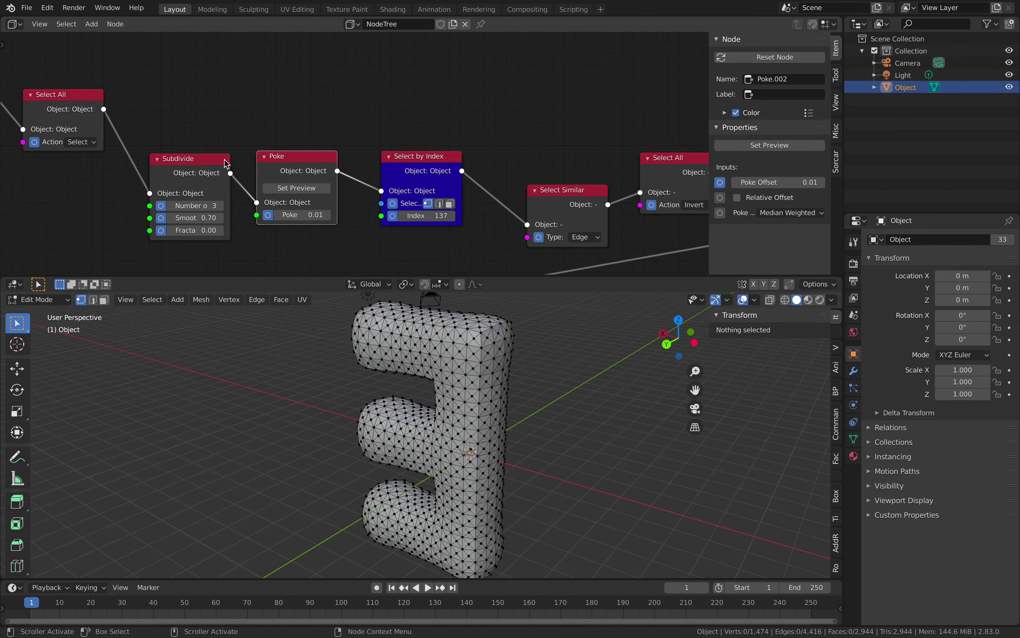
{"action": "left_click_drag", "start_coordinate": [177, 159], "coordinate": [162, 145]}
{"action": "left_click_drag", "start_coordinate": [288, 167], "coordinate": [280, 155]}
{"action": "left_click_drag", "start_coordinate": [407, 169], "coordinate": [401, 157]}
{"action": "scroll", "coordinate": [380, 169], "scroll_direction": "up", "scroll_amount": 1}
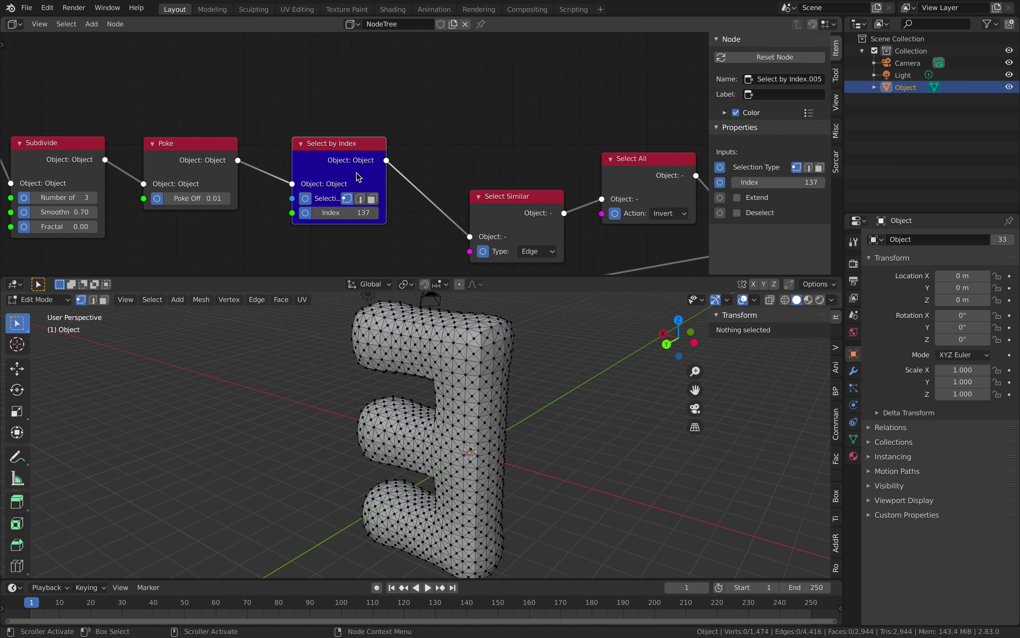
Inspect the numbered mesh elements across the letter and set the upper Select by Index node's index to 944.
{"action": "middle_click_drag", "start_coordinate": [421, 400], "coordinate": [352, 375]}
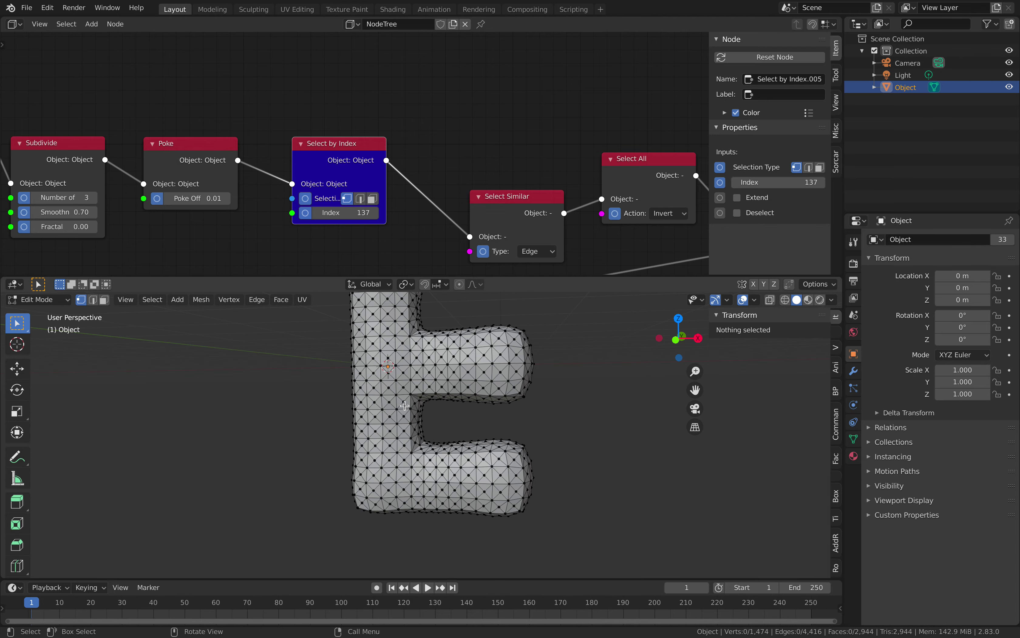
{"action": "scroll", "coordinate": [400, 393], "scroll_direction": "up", "scroll_amount": 10}
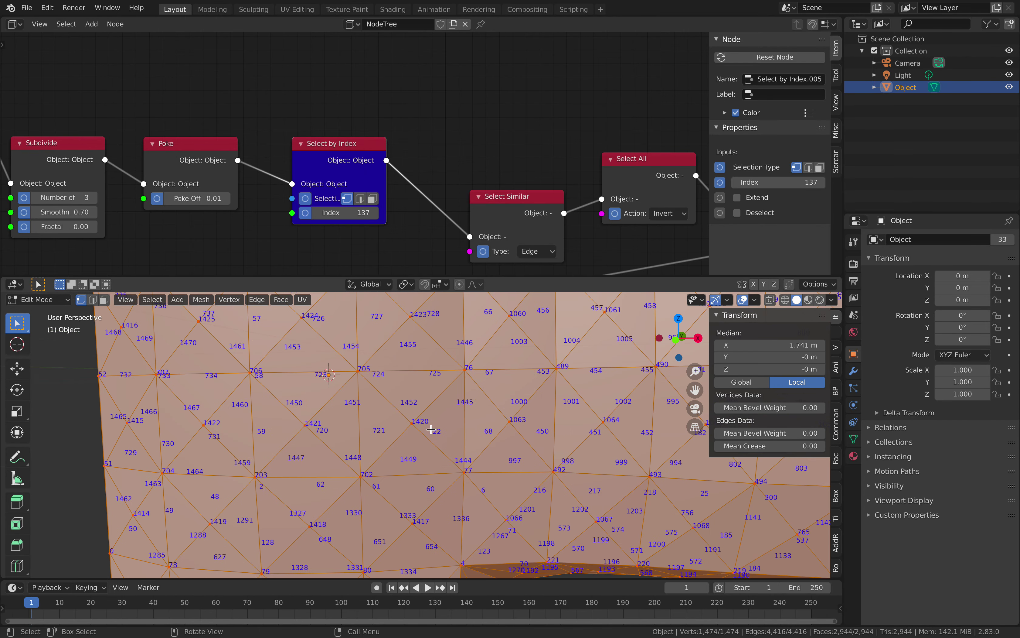
{"action": "scroll", "coordinate": [413, 427], "scroll_direction": "up", "scroll_amount": 3}
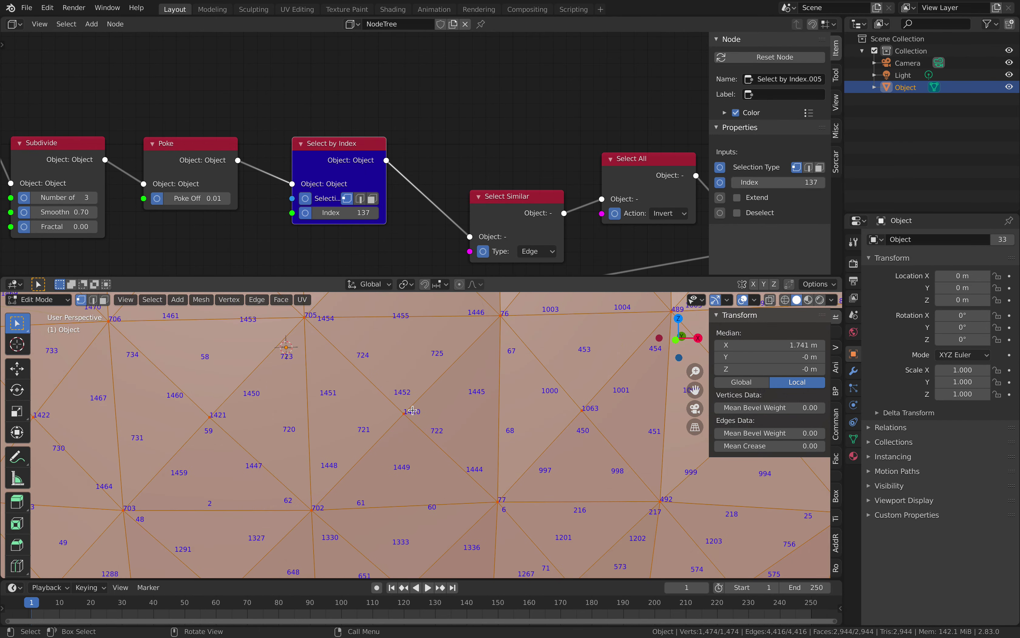
{"action": "scroll", "coordinate": [412, 419], "scroll_direction": "down", "scroll_amount": 12}
{"action": "middle_click_drag", "start_coordinate": [459, 426], "coordinate": [397, 428]}
{"action": "middle_click_drag", "start_coordinate": [454, 489], "coordinate": [419, 369], "text": "shift"}
{"action": "scroll", "coordinate": [449, 399], "scroll_direction": "up", "scroll_amount": 4}
{"action": "mouse_move", "coordinate": [453, 403]}
{"action": "middle_mouse_down"}
{"action": "mouse_move", "coordinate": [426, 402]}
{"action": "mouse_move", "coordinate": [544, 443]}
{"action": "middle_mouse_up"}
{"action": "scroll", "coordinate": [425, 402], "scroll_direction": "up", "scroll_amount": 2}
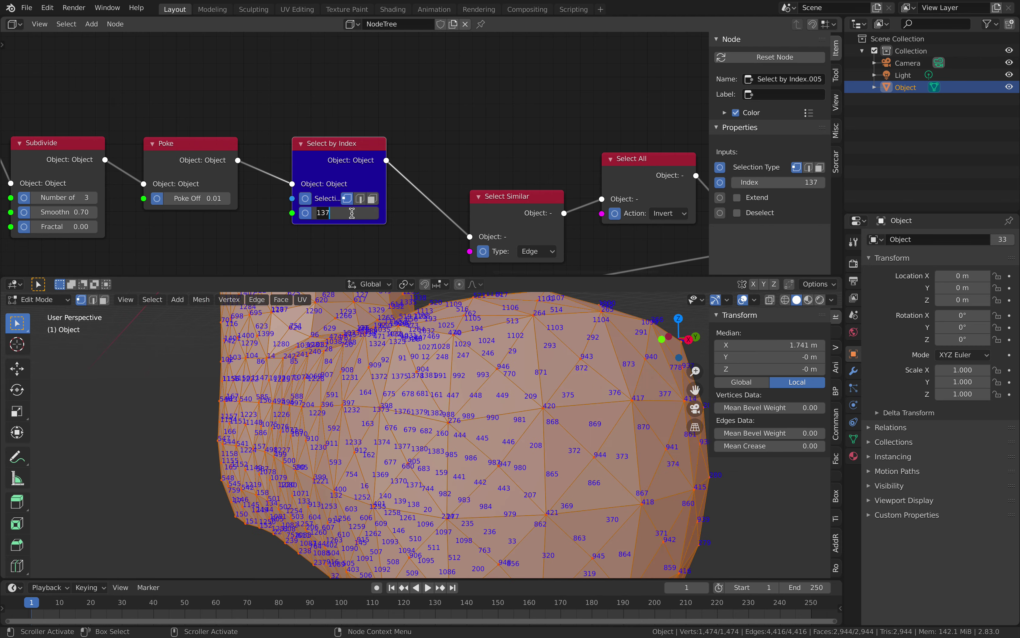
{"action": "key", "text": "Return"}
Preview the upper chain's Select Similar node and raise it into line with its neighbouring nodes.
{"action": "scroll", "coordinate": [400, 404], "scroll_direction": "down", "scroll_amount": 5}
{"action": "key", "text": "Tab"}
{"action": "scroll", "coordinate": [436, 423], "scroll_direction": "up", "scroll_amount": 2}
{"action": "scroll", "coordinate": [436, 423], "scroll_direction": "down", "scroll_amount": 2}
{"action": "middle_click_drag", "start_coordinate": [461, 213], "coordinate": [394, 215]}
{"action": "left_click", "coordinate": [446, 213]}
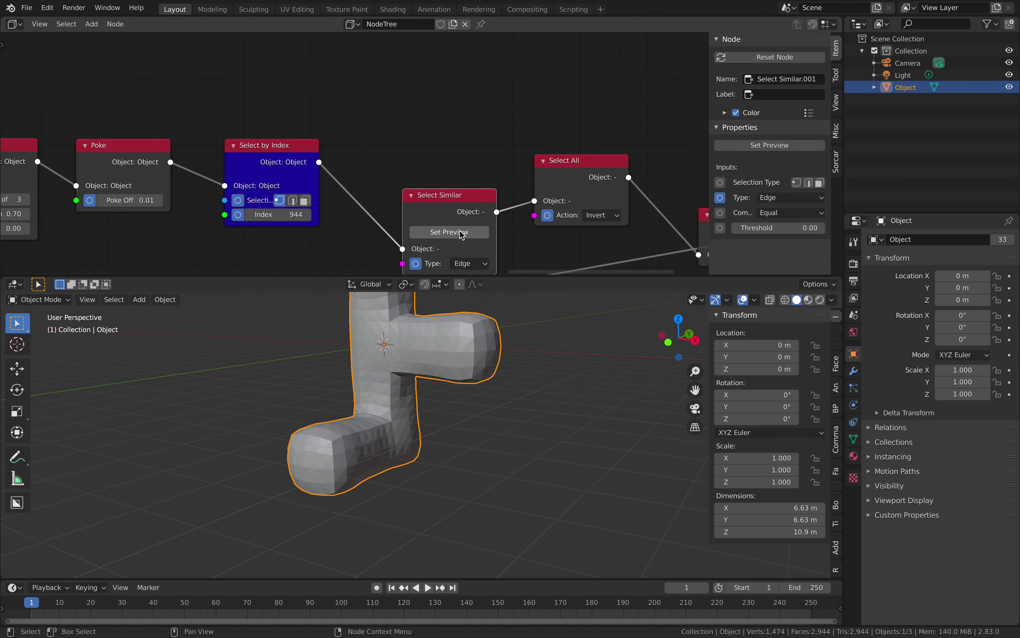
{"action": "left_click_drag", "start_coordinate": [448, 201], "coordinate": [430, 175]}
Preview the inverting Select All node and save the file.
{"action": "left_click", "coordinate": [566, 159]}
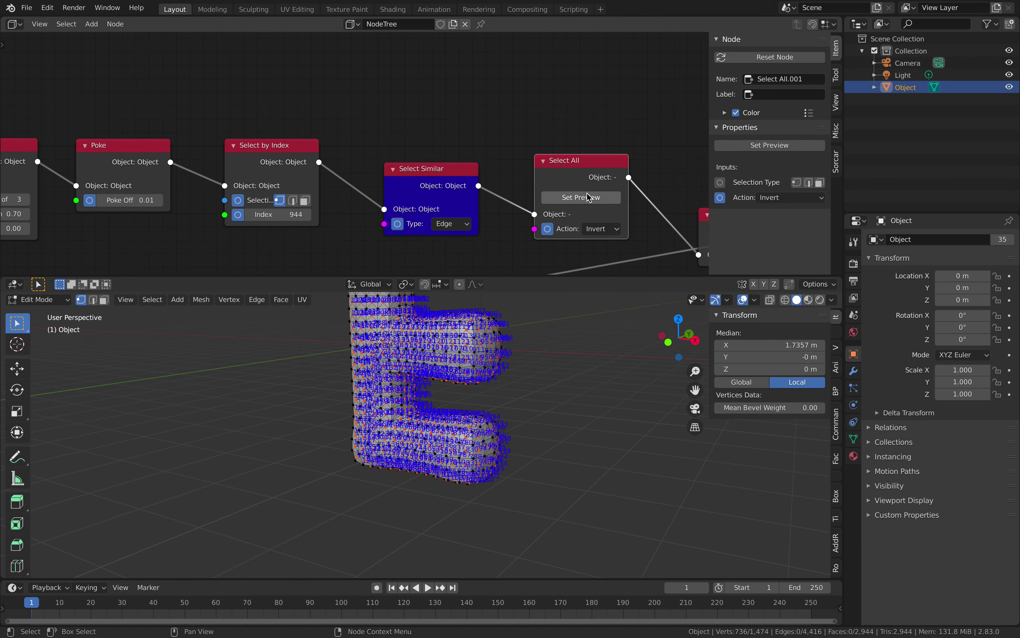
{"action": "middle_click_drag", "start_coordinate": [537, 113], "coordinate": [473, 96]}
{"action": "key", "text": "ctrl+s"}
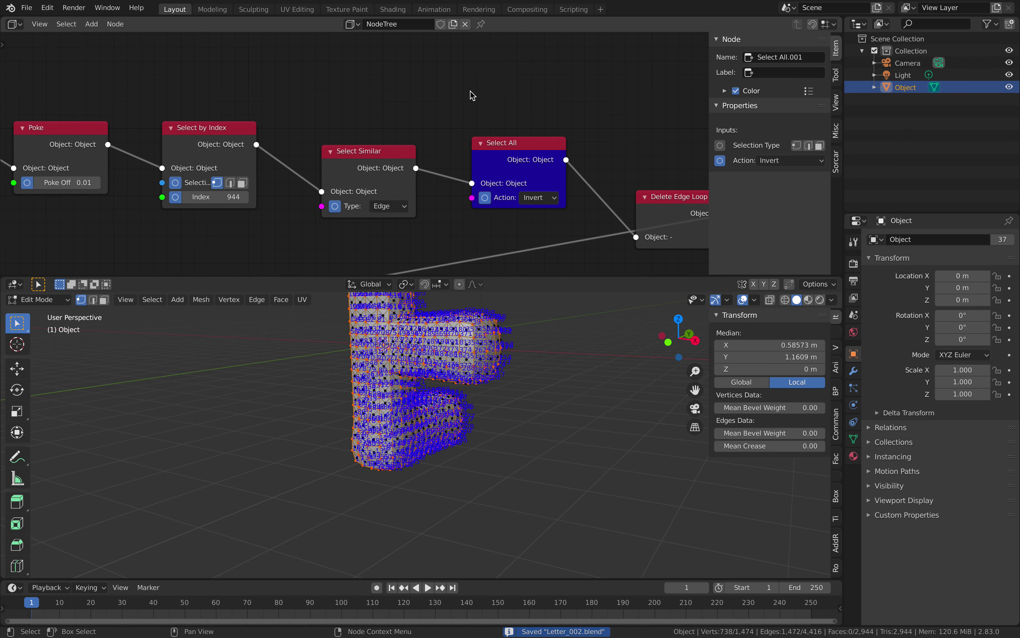
Preview the lower chain's Bevel node and hide the viewport overlays to inspect the surface pattern up close.
{"action": "key", "text": "Tab"}
{"action": "middle_click_drag", "start_coordinate": [487, 370], "coordinate": [453, 315]}
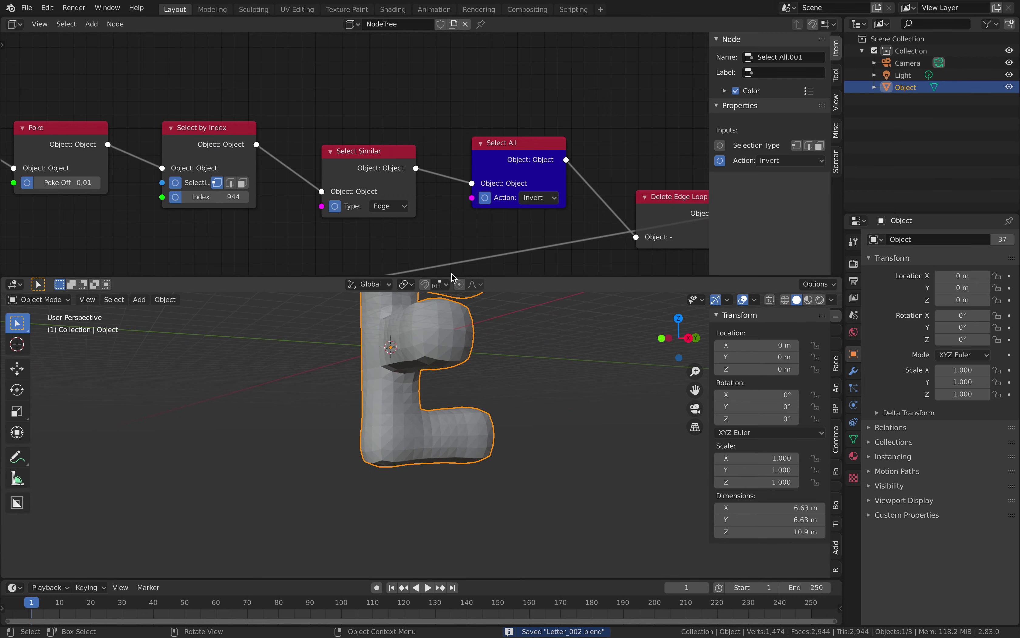
{"action": "middle_click_drag", "start_coordinate": [385, 221], "coordinate": [395, 101]}
{"action": "middle_click_drag", "start_coordinate": [371, 177], "coordinate": [379, 134]}
{"action": "left_click", "coordinate": [458, 169]}
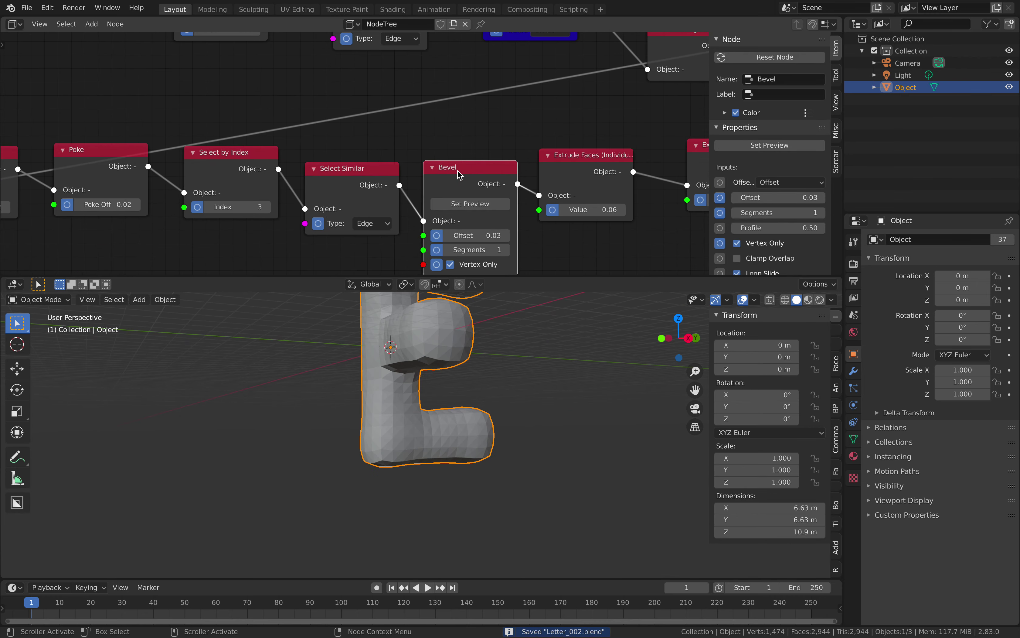
{"action": "left_click", "coordinate": [475, 205]}
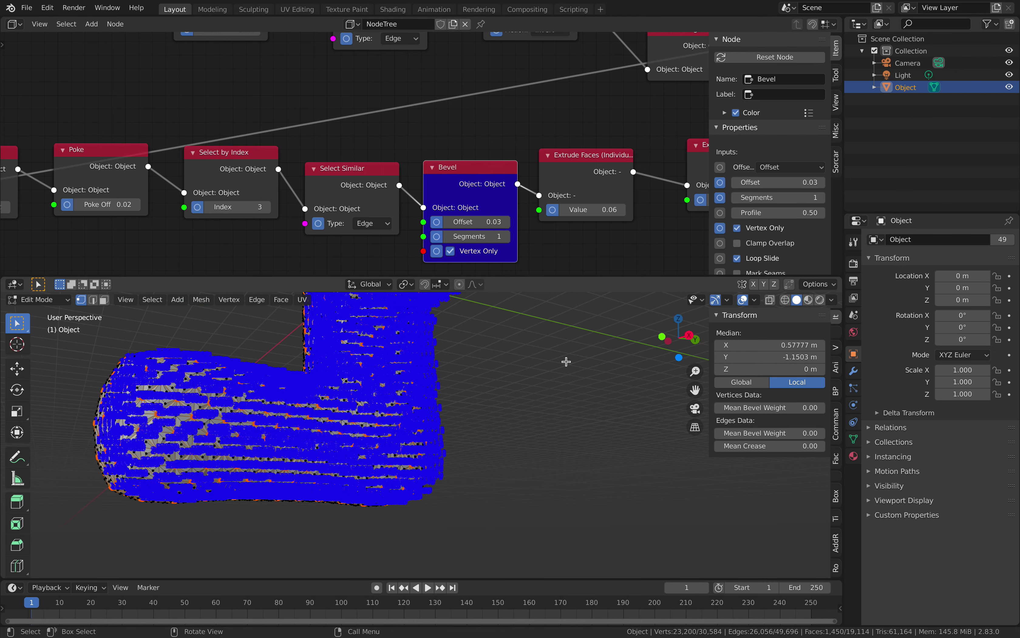
{"action": "left_click", "coordinate": [744, 301]}
{"action": "scroll", "coordinate": [442, 425], "scroll_direction": "up", "scroll_amount": 6}
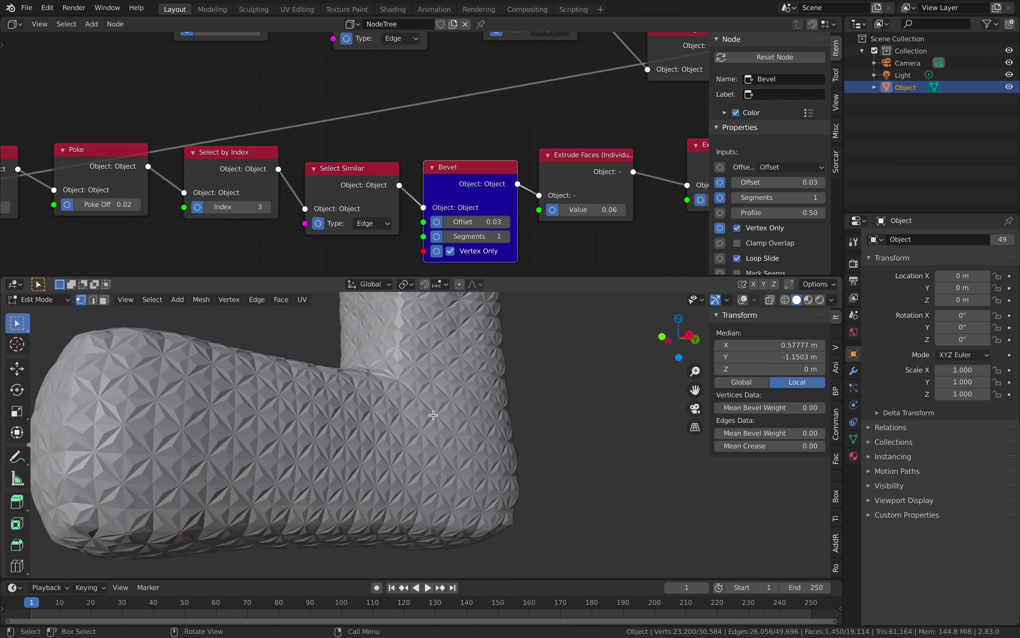
{"action": "scroll", "coordinate": [442, 425], "scroll_direction": "up", "scroll_amount": 1}
{"action": "scroll", "coordinate": [485, 227], "scroll_direction": "up", "scroll_amount": 1}
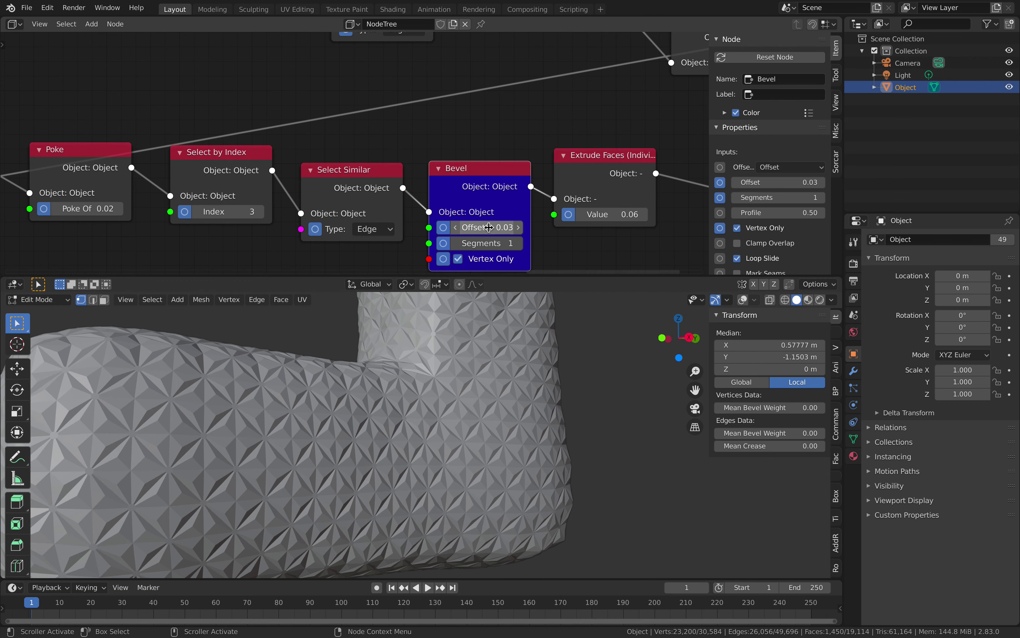
Try Bevel offsets of 0.35 and 0.20 on the letter and settle on 0.04.
{"action": "left_click_drag", "start_coordinate": [508, 223], "coordinate": [527, 221]}
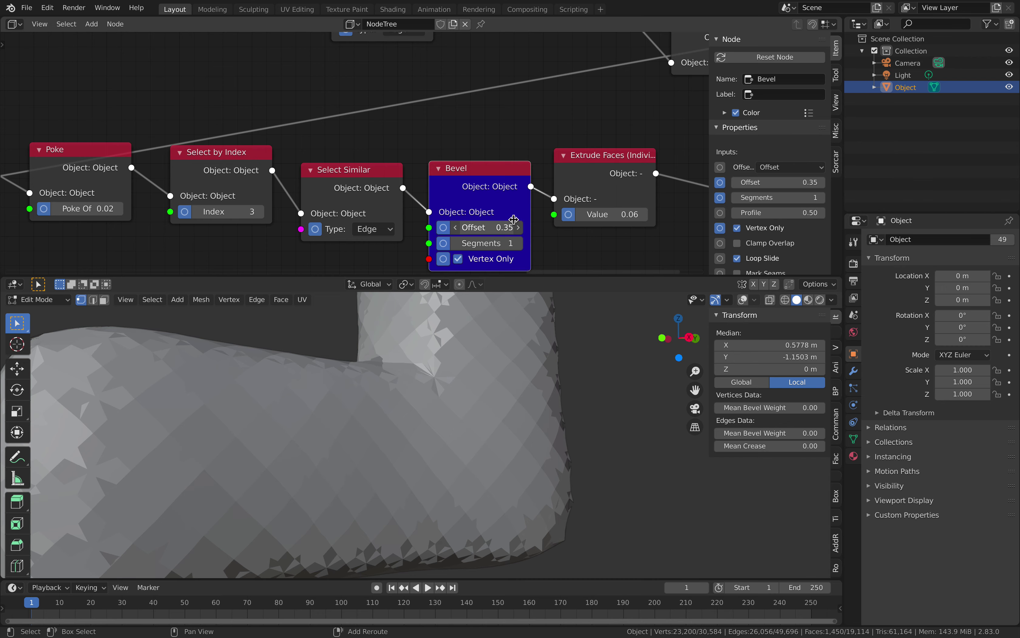
{"action": "left_click_drag", "start_coordinate": [514, 219], "coordinate": [511, 219]}
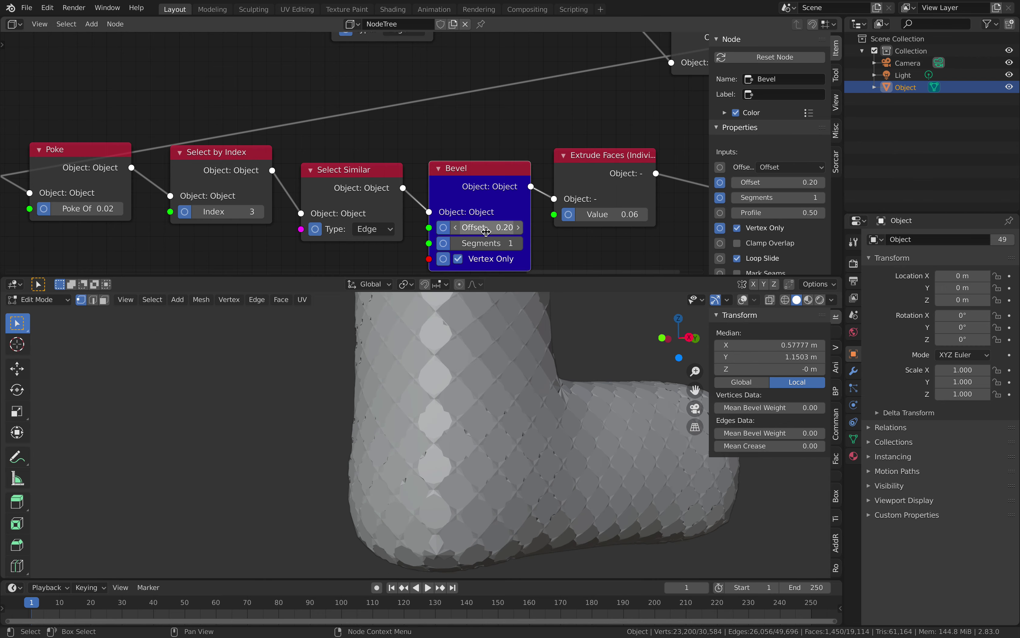
{"action": "middle_click_drag", "start_coordinate": [469, 485], "coordinate": [497, 471]}
{"action": "scroll", "coordinate": [497, 471], "scroll_direction": "up", "scroll_amount": 4}
{"action": "middle_click_drag", "start_coordinate": [492, 430], "coordinate": [451, 431]}
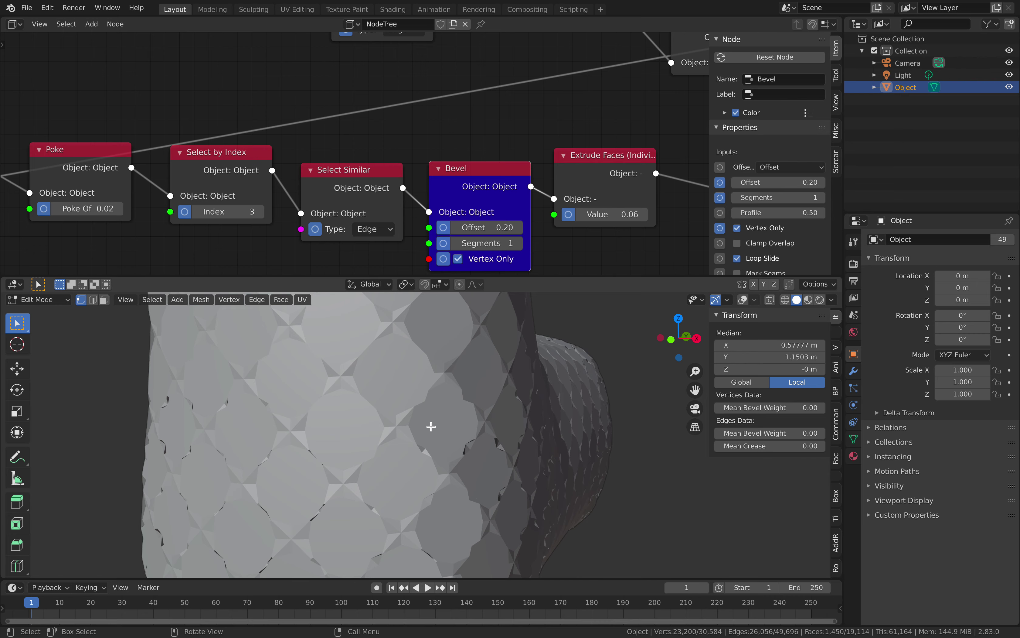
{"action": "left_click_drag", "start_coordinate": [475, 225], "coordinate": [467, 228]}
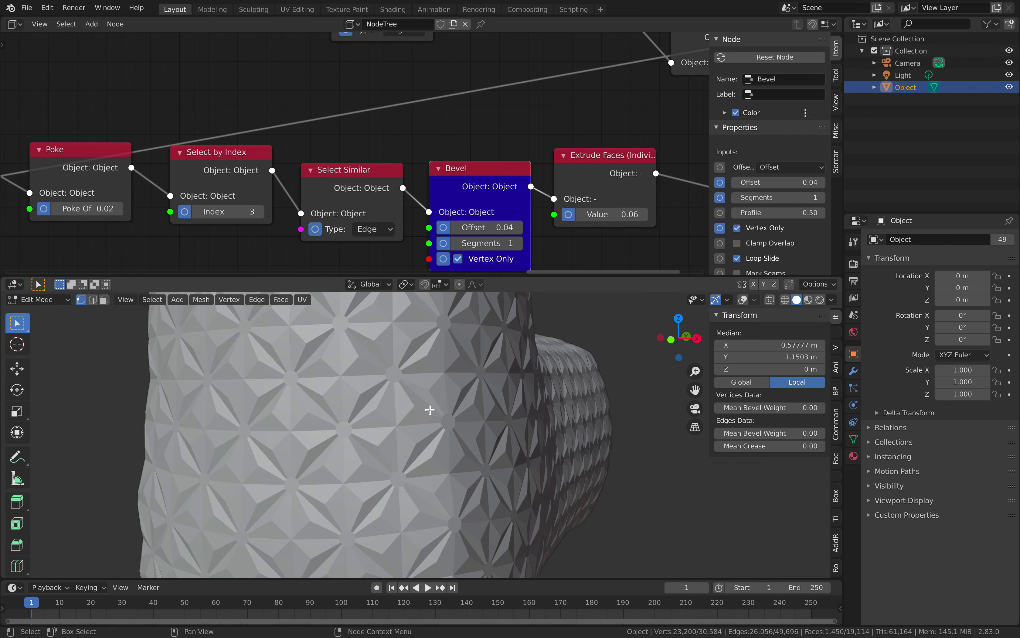
Scale the whole letter to 0.989 in Object Mode and save the file.
{"action": "scroll", "coordinate": [409, 405], "scroll_direction": "down", "scroll_amount": 5}
{"action": "key", "text": "Tab"}
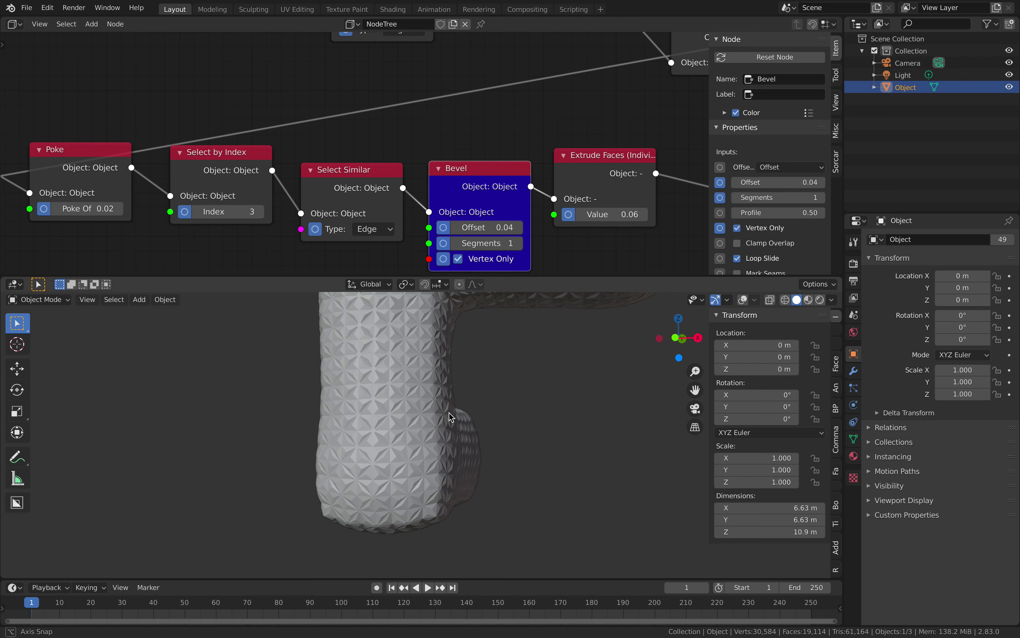
{"action": "key", "text": "s"}
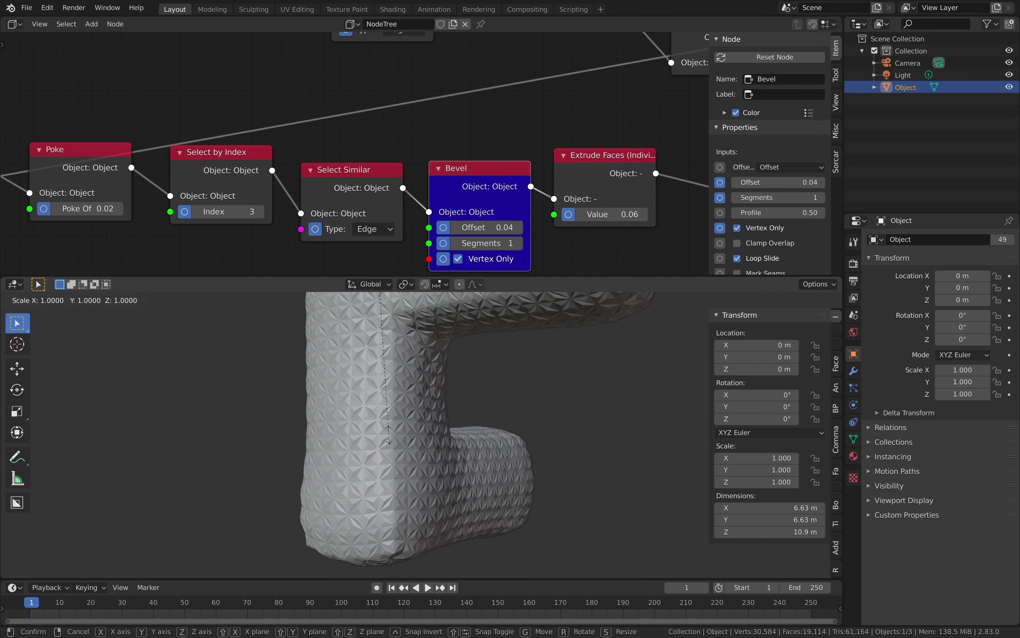
{"action": "left_click", "coordinate": [392, 437]}
{"action": "key", "text": "ctrl+s"}
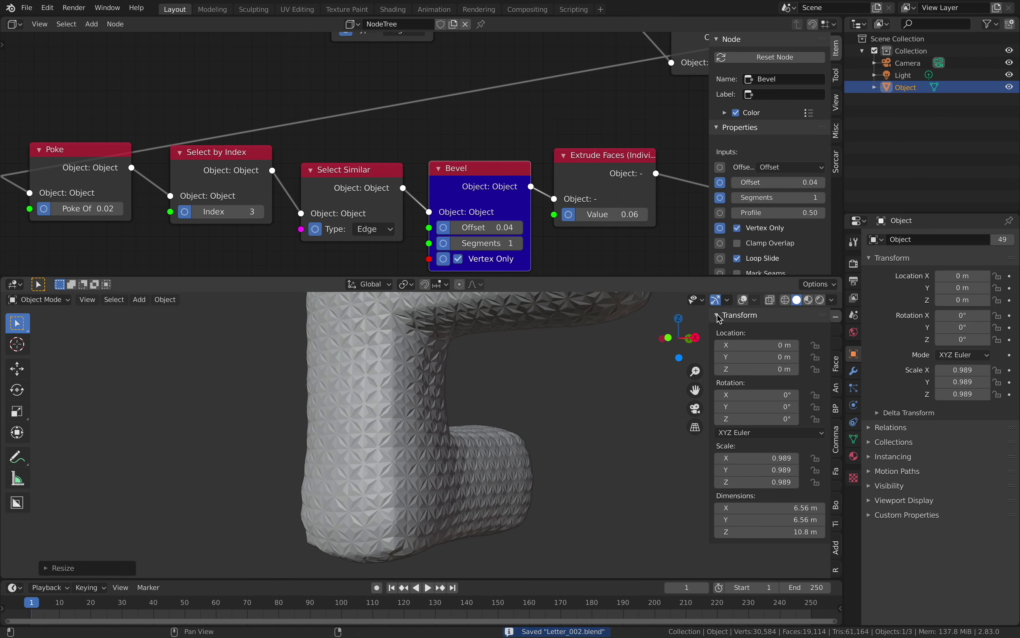
Turn the viewport overlays back on and switch off the display of mesh indices for Edit Mode.
{"action": "left_click", "coordinate": [743, 300]}
{"action": "left_click", "coordinate": [754, 301]}
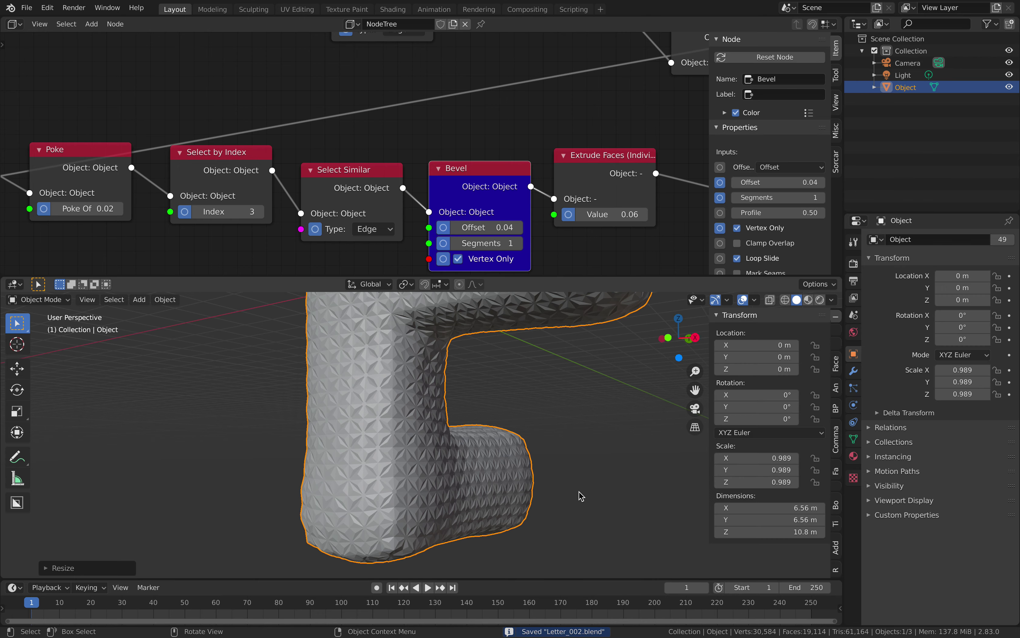
{"action": "key", "text": "Tab"}
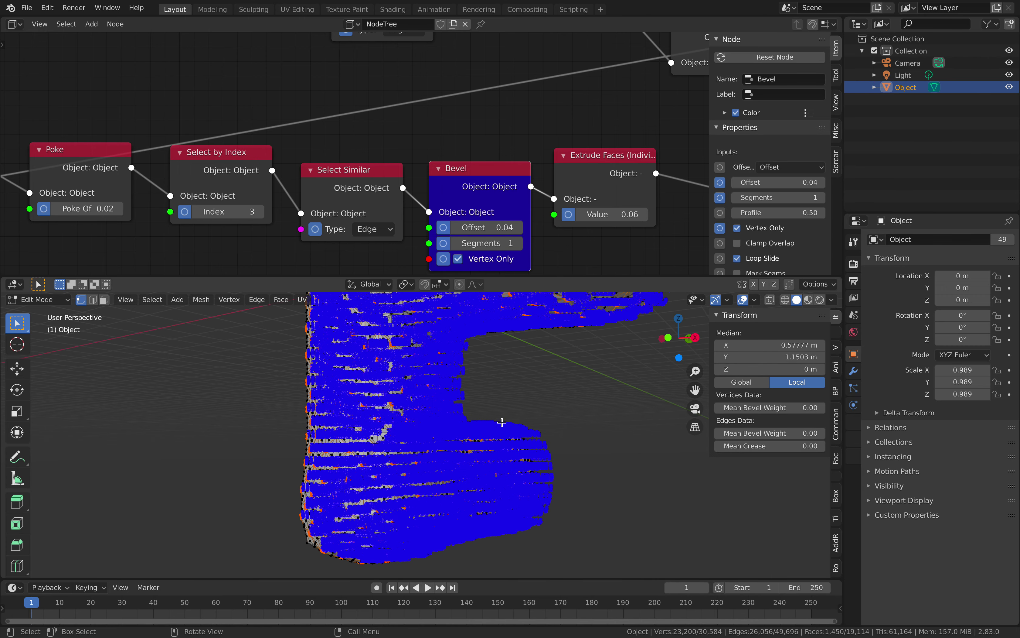
{"action": "left_click", "coordinate": [757, 301]}
{"action": "left_click", "coordinate": [681, 618]}
Examine the bevelled pattern around the letter's stem and arms from several sides.
{"action": "scroll", "coordinate": [519, 426], "scroll_direction": "up", "scroll_amount": 5}
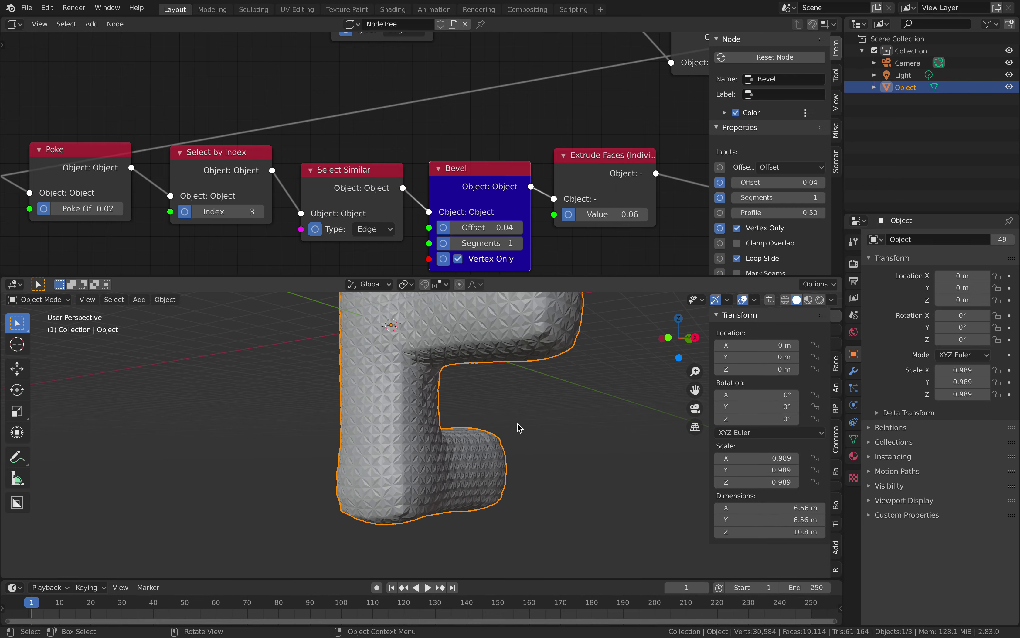
{"action": "middle_click_drag", "start_coordinate": [482, 416], "coordinate": [483, 419]}
{"action": "scroll", "coordinate": [483, 420], "scroll_direction": "up", "scroll_amount": 7}
{"action": "middle_click_drag", "start_coordinate": [363, 427], "coordinate": [527, 380]}
{"action": "scroll", "coordinate": [376, 424], "scroll_direction": "down", "scroll_amount": 5}
{"action": "scroll", "coordinate": [428, 380], "scroll_direction": "down", "scroll_amount": 3}
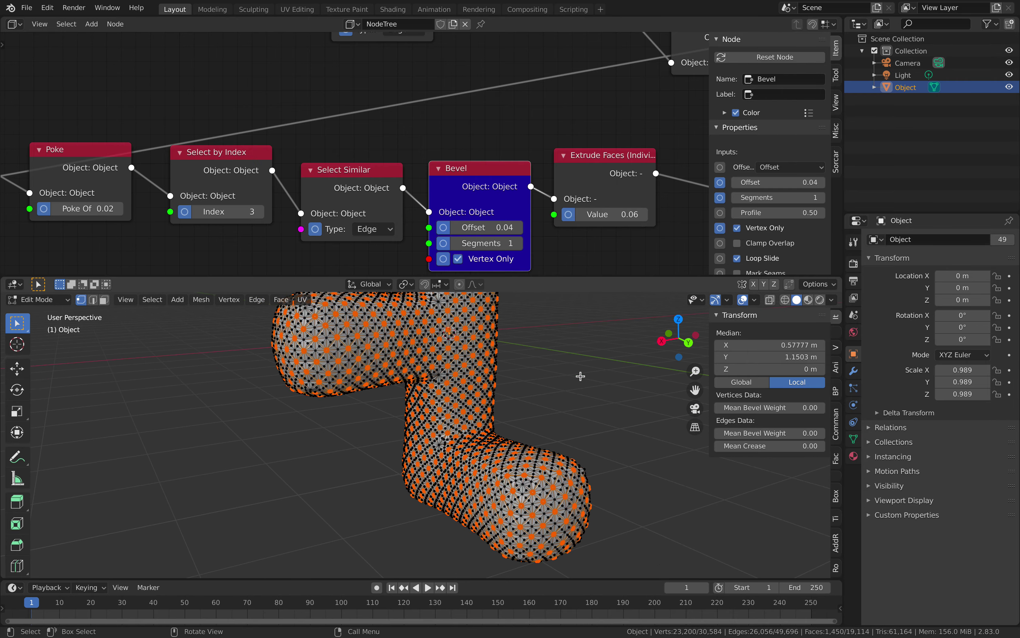
{"action": "scroll", "coordinate": [604, 155], "scroll_direction": "down", "scroll_amount": 2}
Preview the second Extrude Faces node on the letter, examine it in Object Mode and save the file.
{"action": "middle_click_drag", "start_coordinate": [604, 155], "coordinate": [496, 155]}
{"action": "scroll", "coordinate": [535, 160], "scroll_direction": "up", "scroll_amount": 1}
{"action": "left_click", "coordinate": [506, 160]}
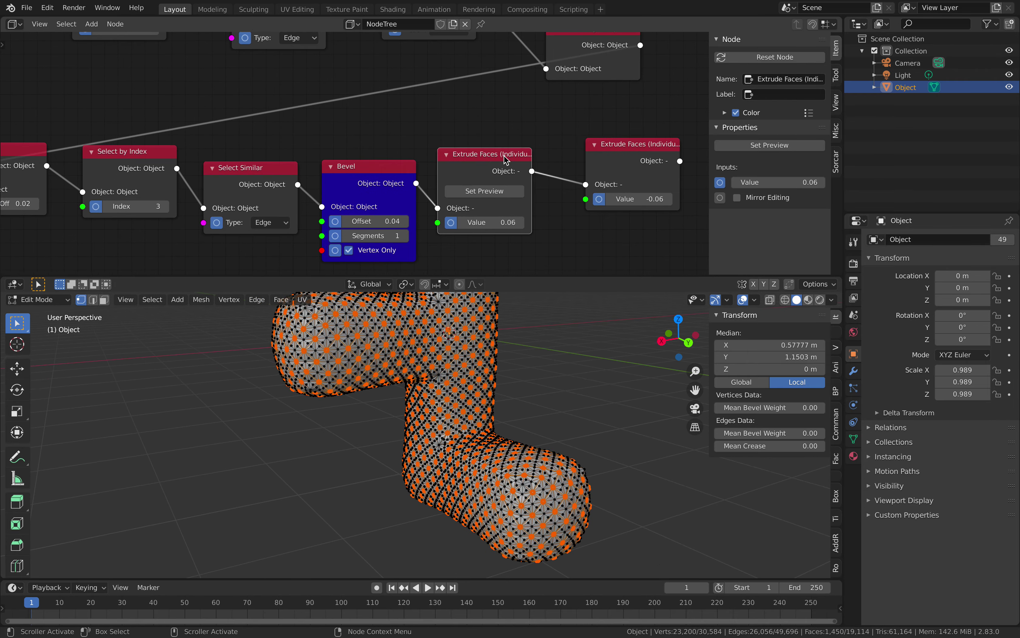
{"action": "left_click", "coordinate": [628, 175]}
{"action": "left_click", "coordinate": [639, 180]}
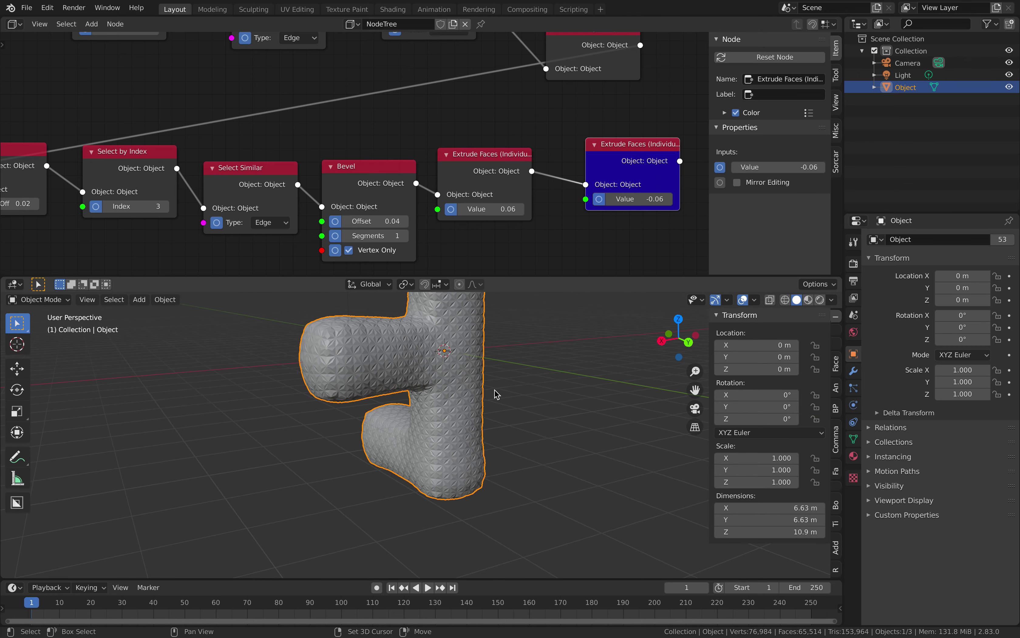
{"action": "scroll", "coordinate": [487, 395], "scroll_direction": "up", "scroll_amount": 5}
{"action": "mouse_move", "coordinate": [455, 398]}
{"action": "middle_mouse_down"}
{"action": "mouse_move", "coordinate": [465, 410]}
{"action": "mouse_move", "coordinate": [483, 385]}
{"action": "mouse_move", "coordinate": [501, 403]}
{"action": "mouse_move", "coordinate": [440, 404]}
{"action": "mouse_move", "coordinate": [453, 388]}
{"action": "middle_mouse_up"}
{"action": "scroll", "coordinate": [439, 403], "scroll_direction": "up", "scroll_amount": 4}
{"action": "key", "text": "ctrl+s"}
{"action": "middle_click_drag", "start_coordinate": [496, 419], "coordinate": [510, 395]}
{"action": "scroll", "coordinate": [553, 417], "scroll_direction": "down", "scroll_amount": 6}
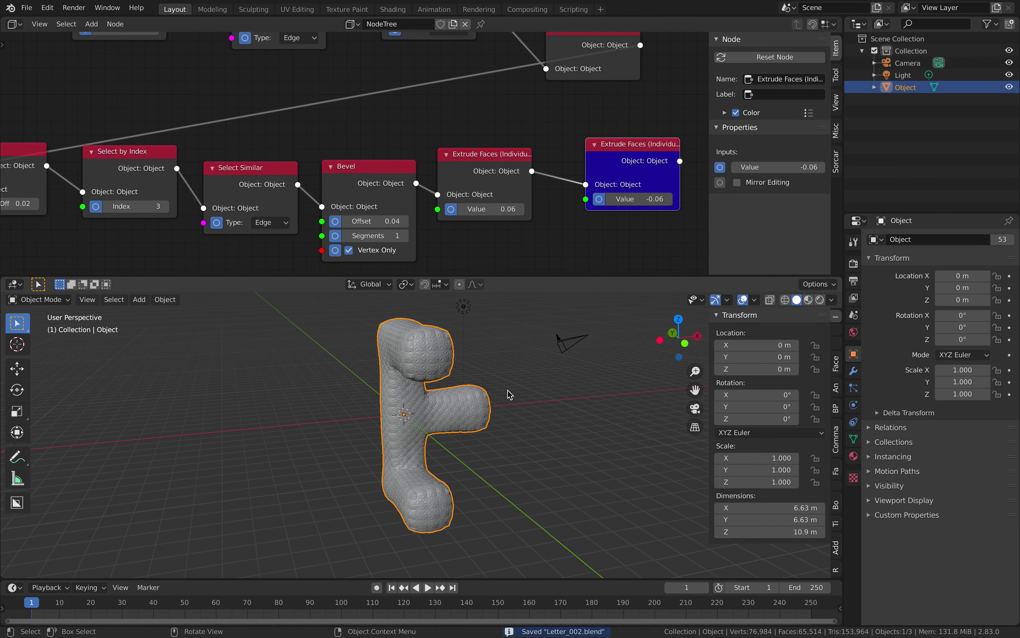
Add a Shading node, feed it from the second Extrude Faces node and set it as the preview.
{"action": "middle_click_drag", "start_coordinate": [702, 241], "coordinate": [491, 231]}
{"action": "key", "text": "F3"}
{"action": "type", "text": "sha"}
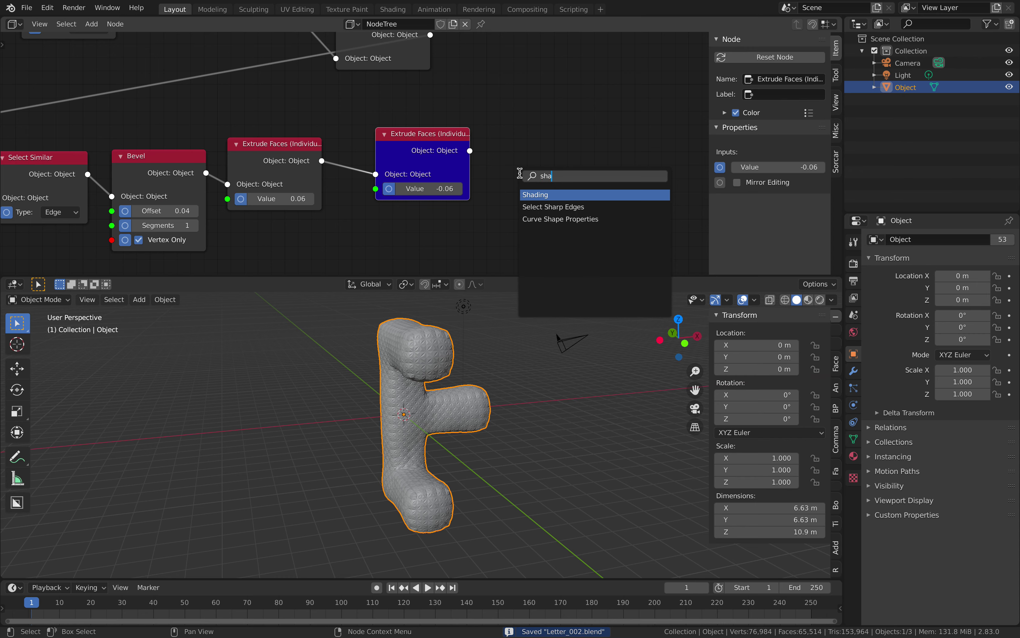
{"action": "key", "text": "Return"}
{"action": "left_click", "coordinate": [520, 173]}
{"action": "mouse_move", "coordinate": [470, 151]}
{"action": "left_mouse_down"}
{"action": "mouse_move", "coordinate": [521, 220]}
{"action": "mouse_move", "coordinate": [565, 186]}
{"action": "left_mouse_up"}
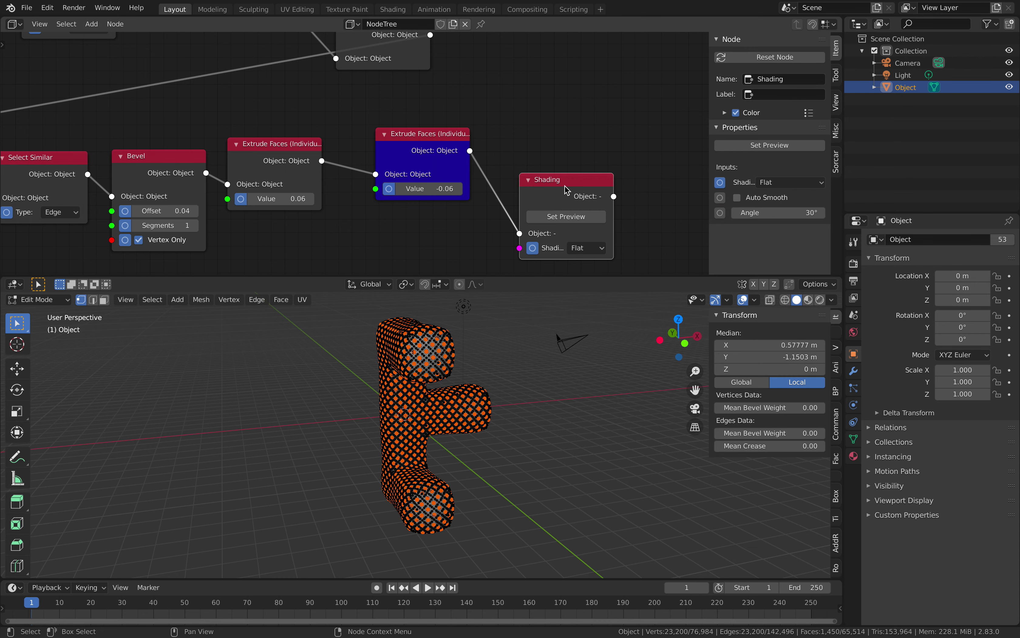
{"action": "left_click", "coordinate": [573, 218]}
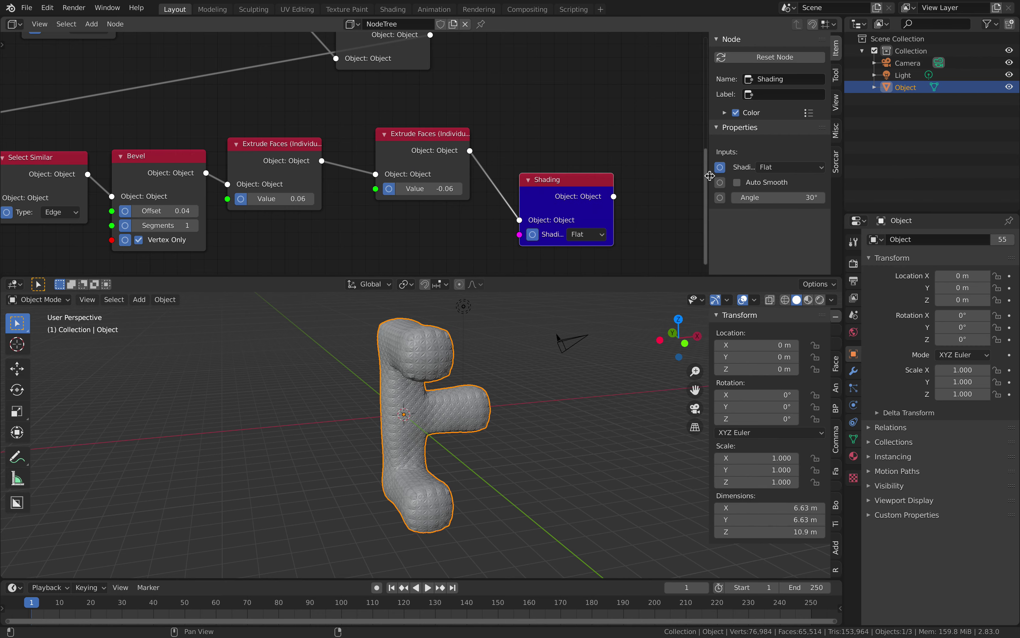
Hide the node editor's sidebar and save the file.
{"action": "key", "text": "n"}
{"action": "middle_click_drag", "start_coordinate": [400, 358], "coordinate": [484, 355]}
{"action": "key", "text": "ctrl+s"}
{"action": "scroll", "coordinate": [481, 409], "scroll_direction": "up", "scroll_amount": 6}
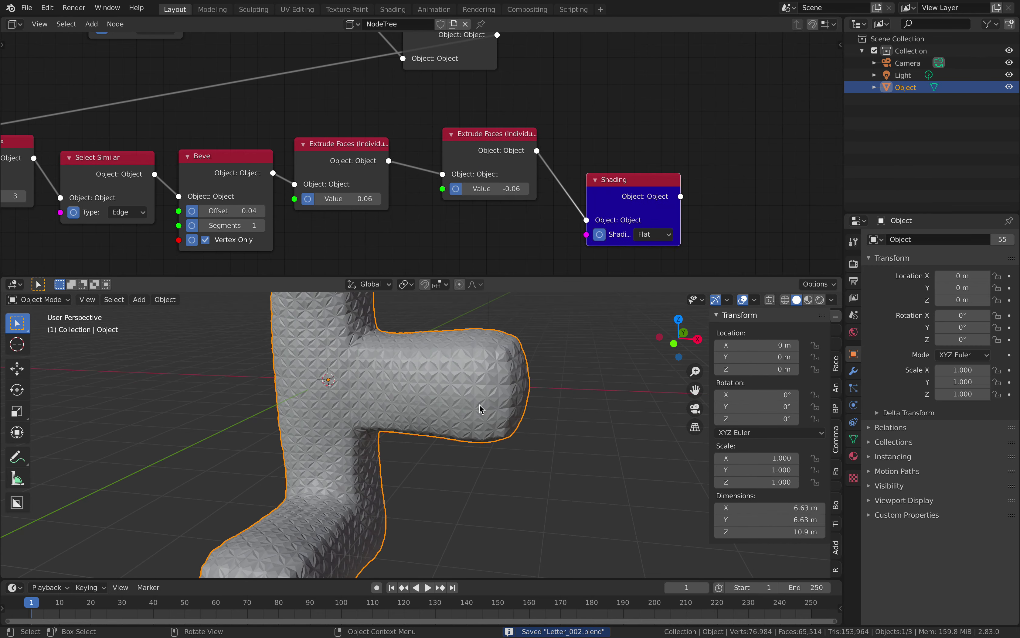
{"action": "scroll", "coordinate": [478, 407], "scroll_direction": "down", "scroll_amount": 6}
{"action": "scroll", "coordinate": [527, 213], "scroll_direction": "down", "scroll_amount": 3}
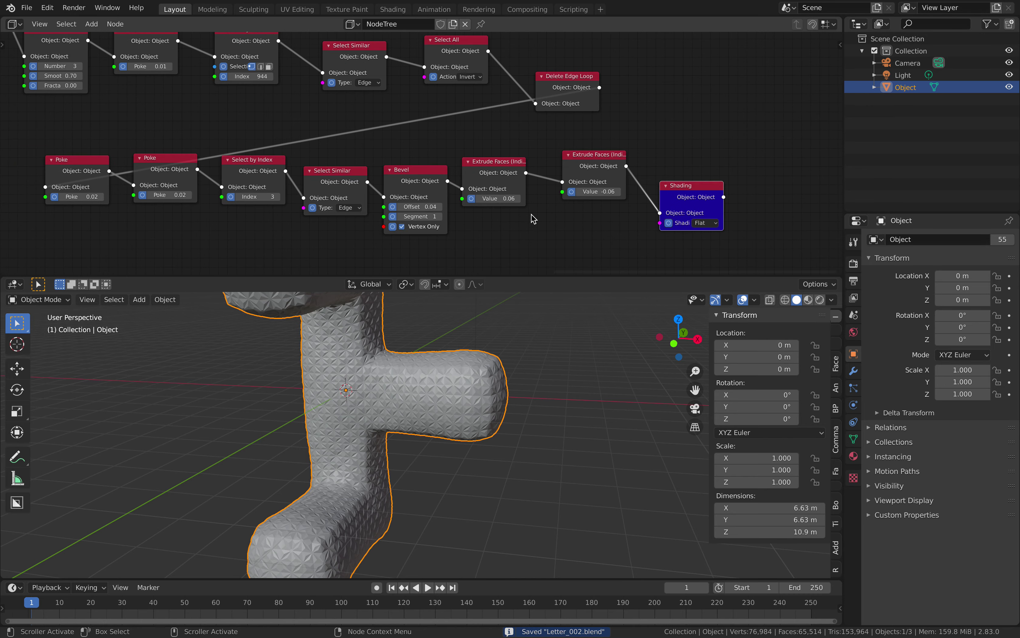
Try a value of -0.1 in the first Extrude Faces node and 0.1 in the second.
{"action": "scroll", "coordinate": [523, 211], "scroll_direction": "up", "scroll_amount": 4}
{"action": "scroll", "coordinate": [448, 179], "scroll_direction": "up", "scroll_amount": 1}
{"action": "scroll", "coordinate": [451, 177], "scroll_direction": "down", "scroll_amount": 1}
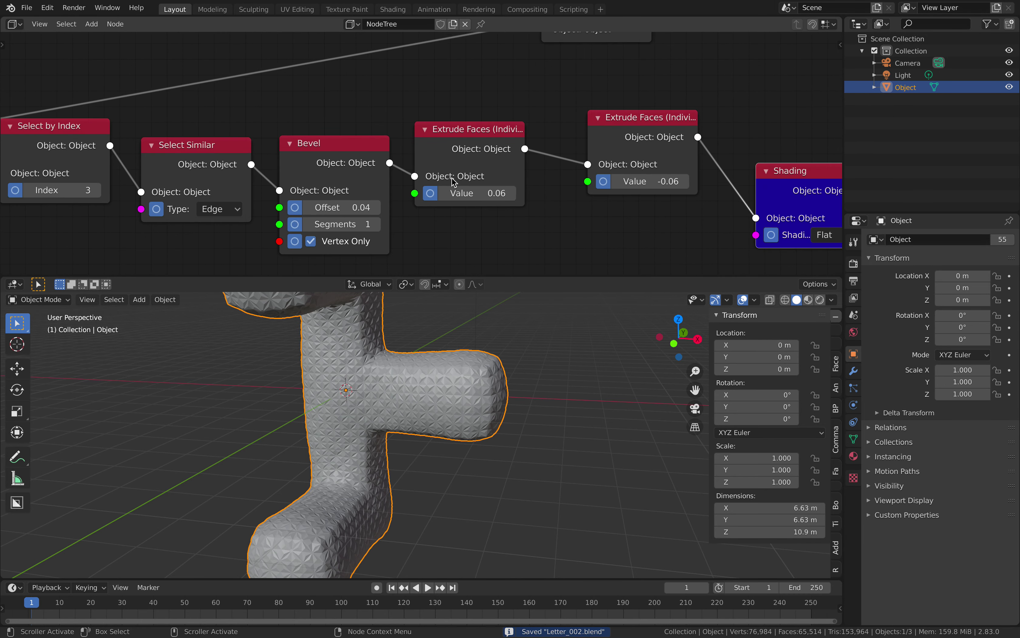
{"action": "scroll", "coordinate": [452, 177], "scroll_direction": "up", "scroll_amount": 2}
{"action": "left_click", "coordinate": [484, 207]}
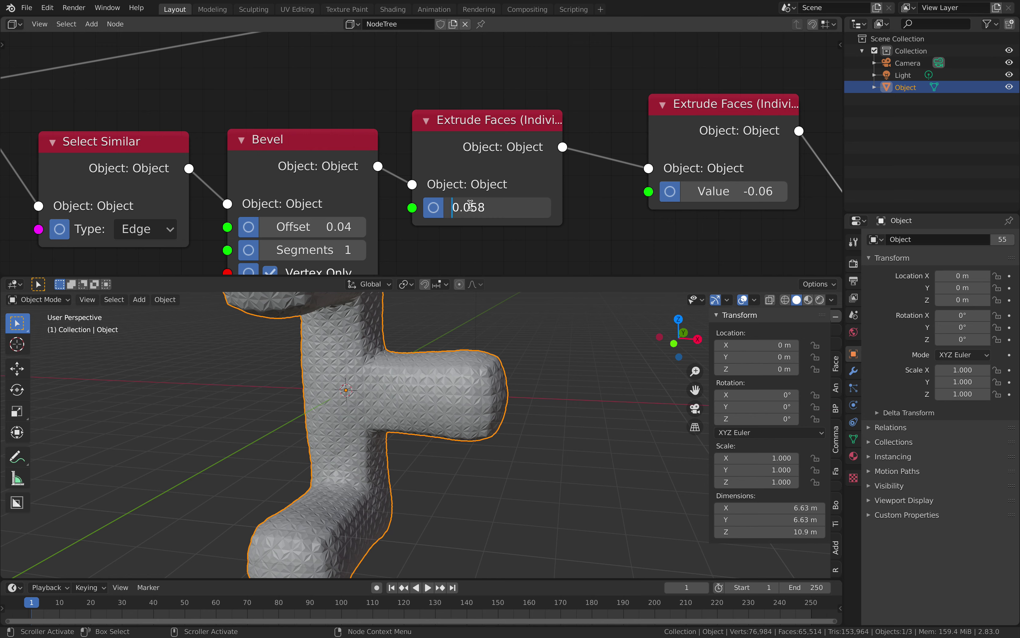
{"action": "key", "text": "shift+End"}
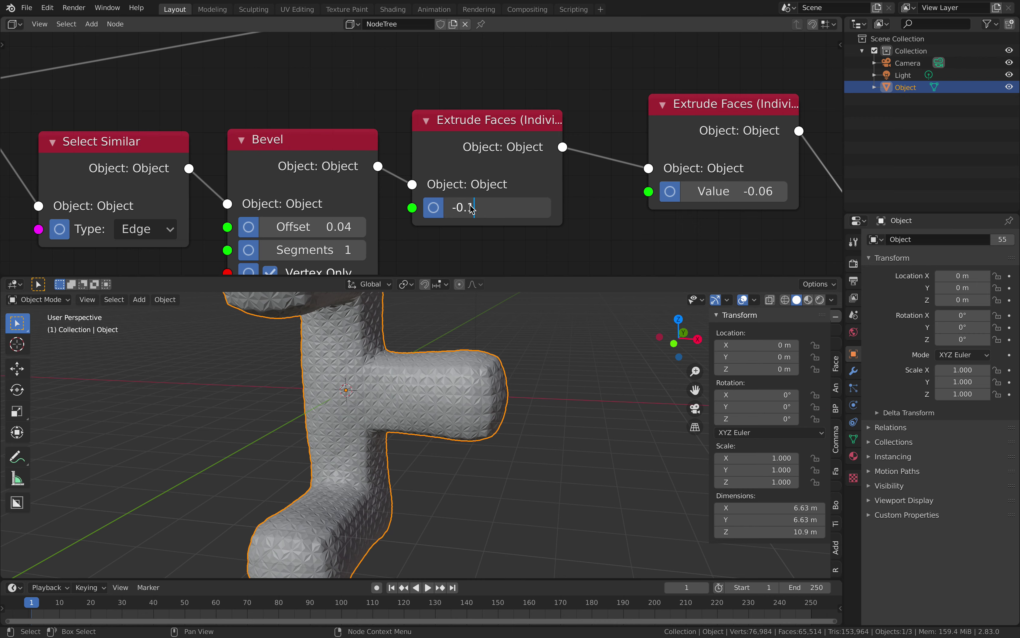
{"action": "key", "text": "Return"}
{"action": "left_click", "coordinate": [735, 201]}
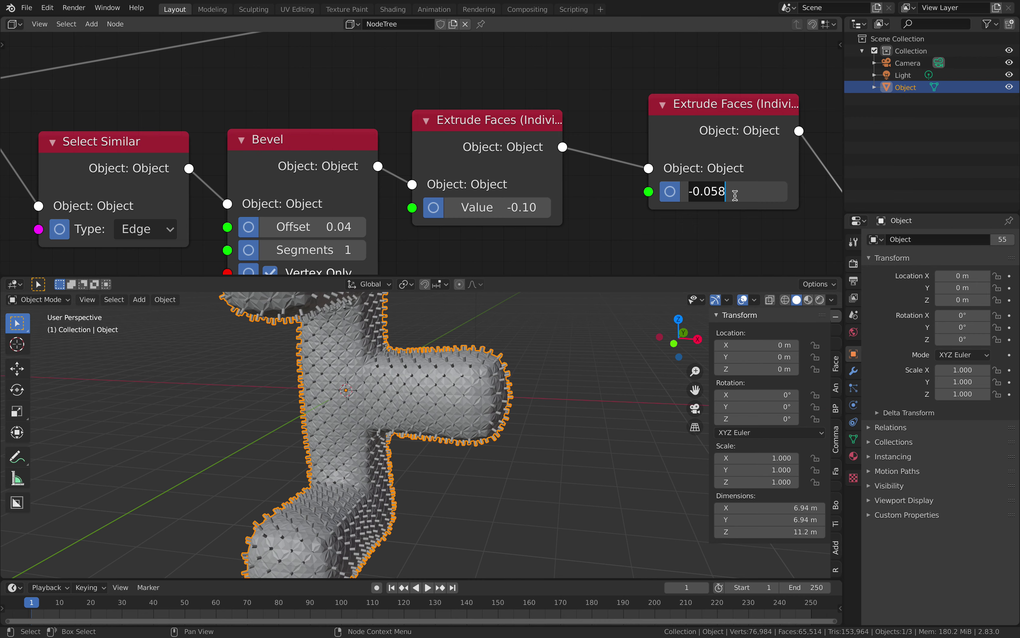
{"action": "type", "text": ".2"}
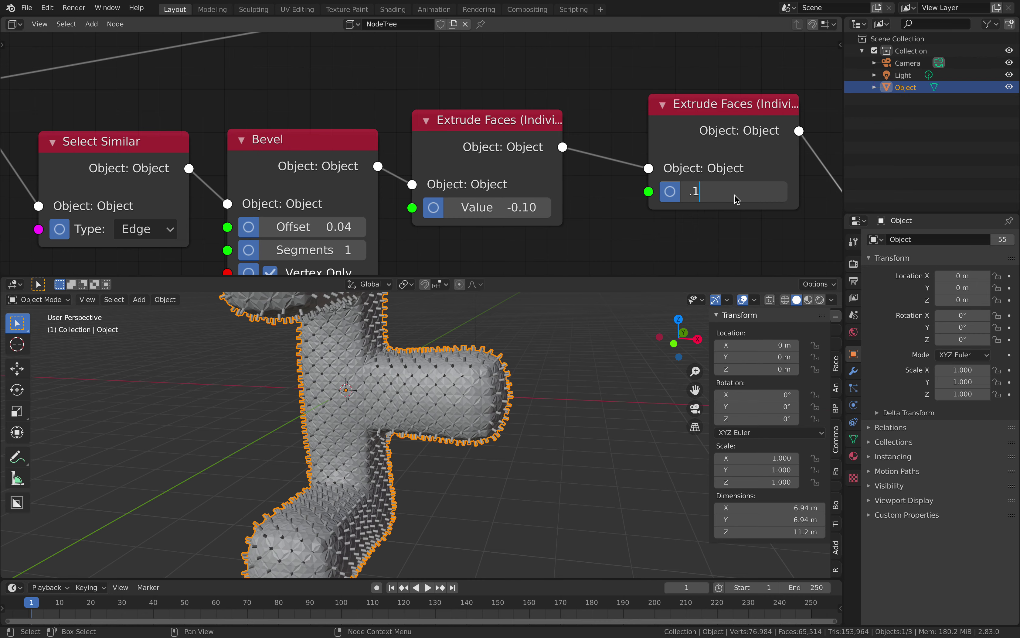
{"action": "key", "text": "Return"}
{"action": "scroll", "coordinate": [491, 407], "scroll_direction": "up", "scroll_amount": 8}
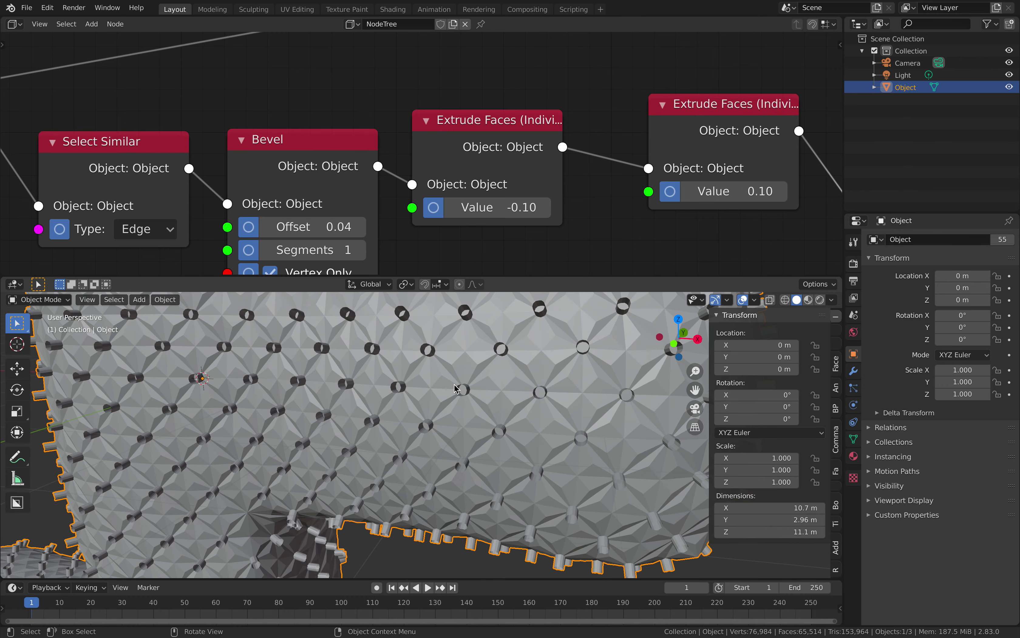
Preview the second Extrude Faces node and examine the extruded studs closely in Edit Mode and Object Mode.
{"action": "scroll", "coordinate": [614, 190], "scroll_direction": "down", "scroll_amount": 3}
{"action": "middle_click_drag", "start_coordinate": [614, 190], "coordinate": [565, 189]}
{"action": "left_click", "coordinate": [588, 119]}
{"action": "left_click", "coordinate": [587, 163]}
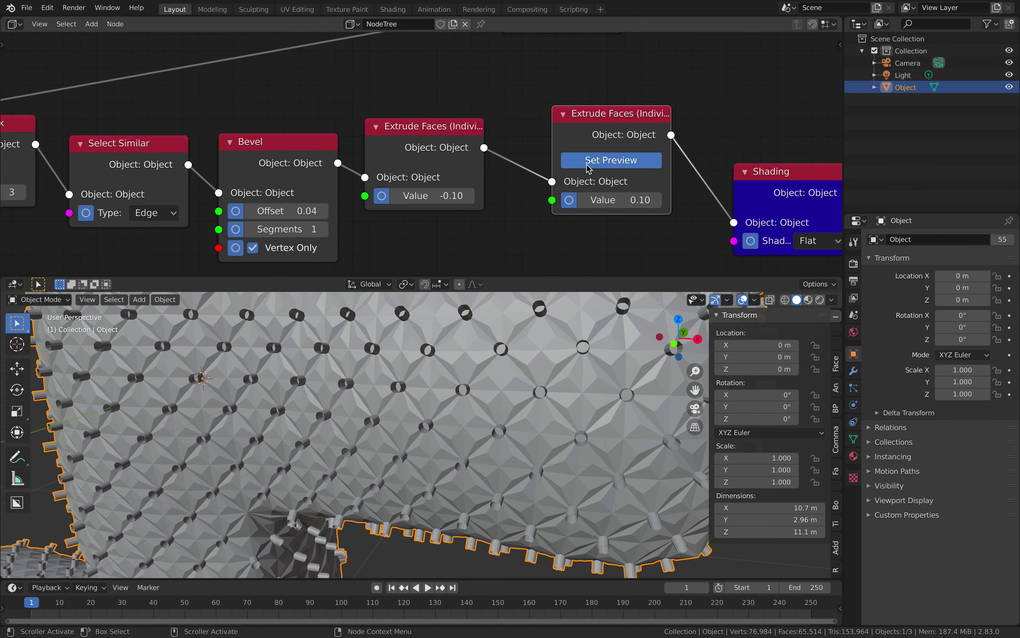
{"action": "scroll", "coordinate": [522, 380], "scroll_direction": "up", "scroll_amount": 3}
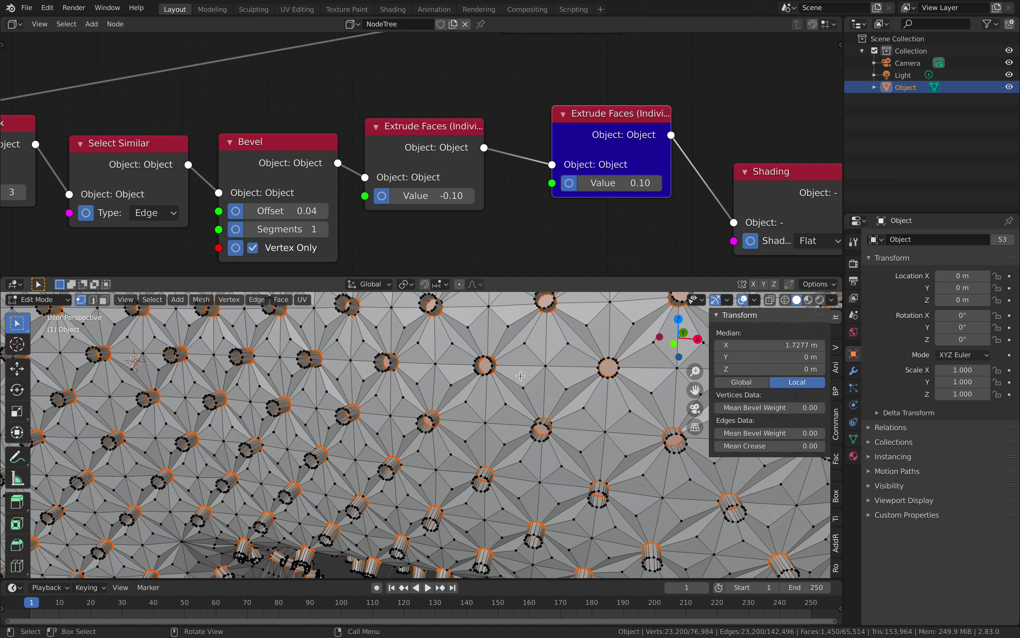
{"action": "scroll", "coordinate": [519, 380], "scroll_direction": "down", "scroll_amount": 3}
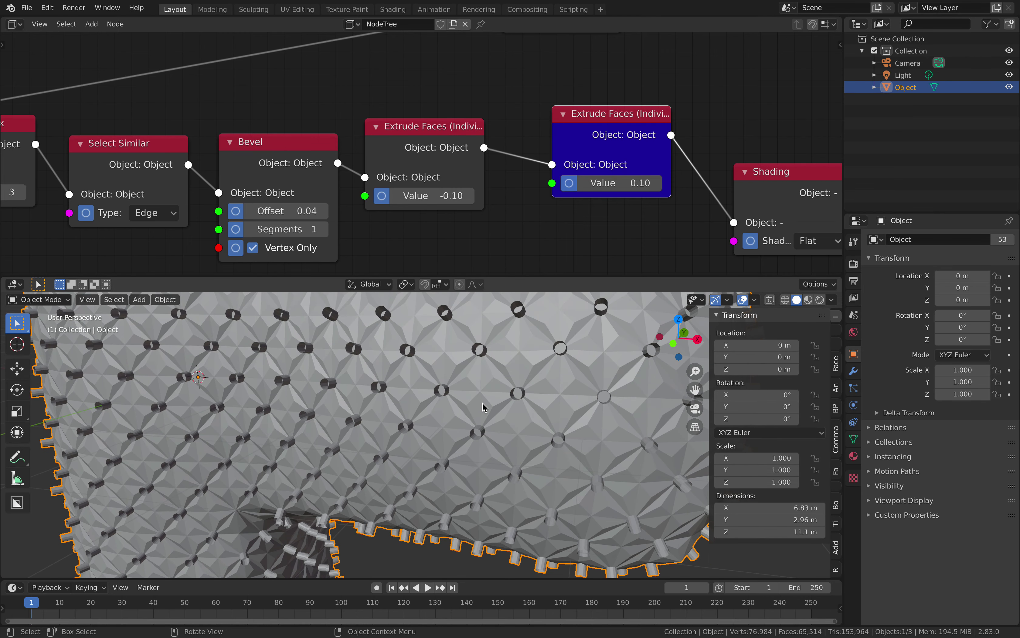
{"action": "scroll", "coordinate": [485, 407], "scroll_direction": "up", "scroll_amount": 2}
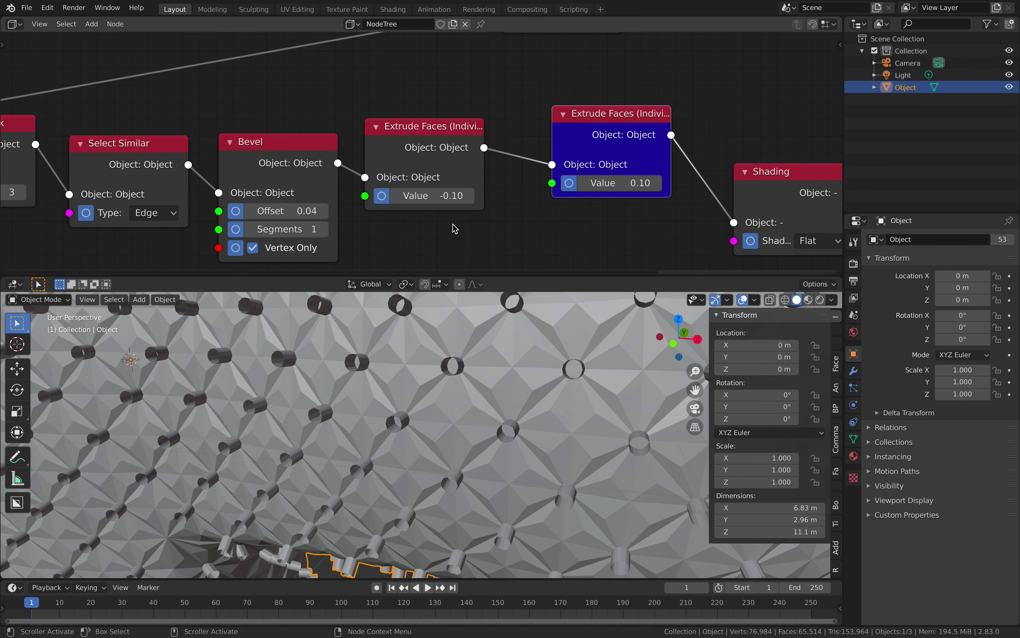
Try values of 0.2 and -0.2 in the second Extrude Faces node.
{"action": "left_click", "coordinate": [605, 185]}
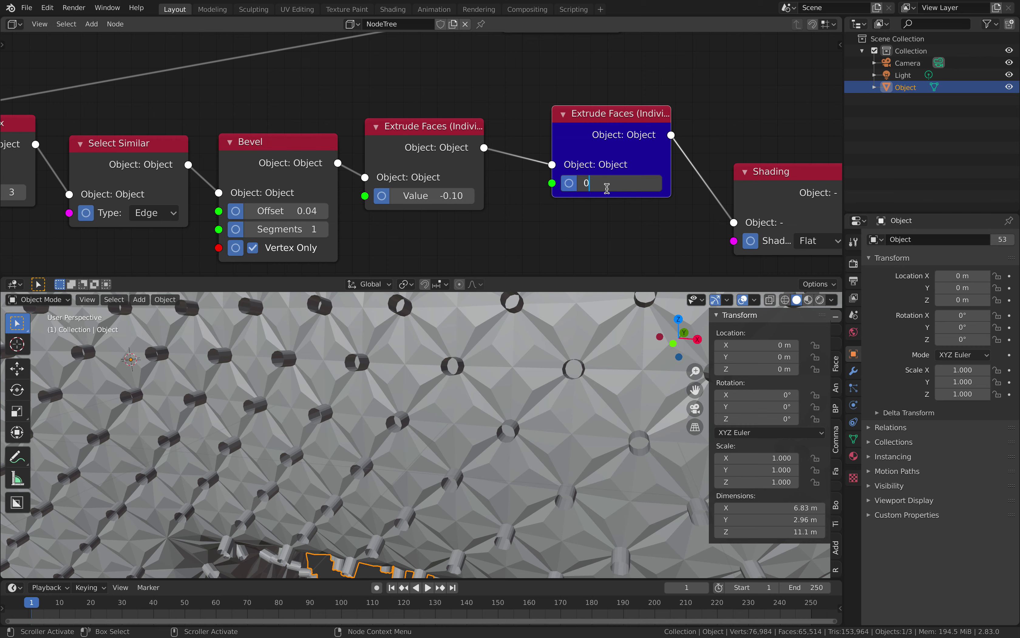
{"action": "key", "text": "Return"}
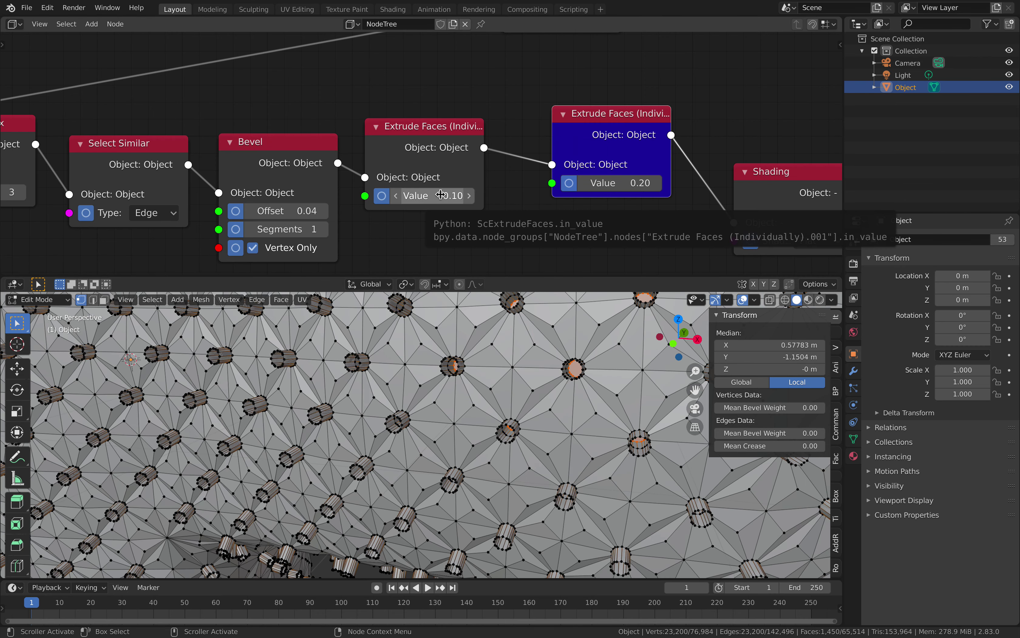
{"action": "left_click", "coordinate": [606, 186]}
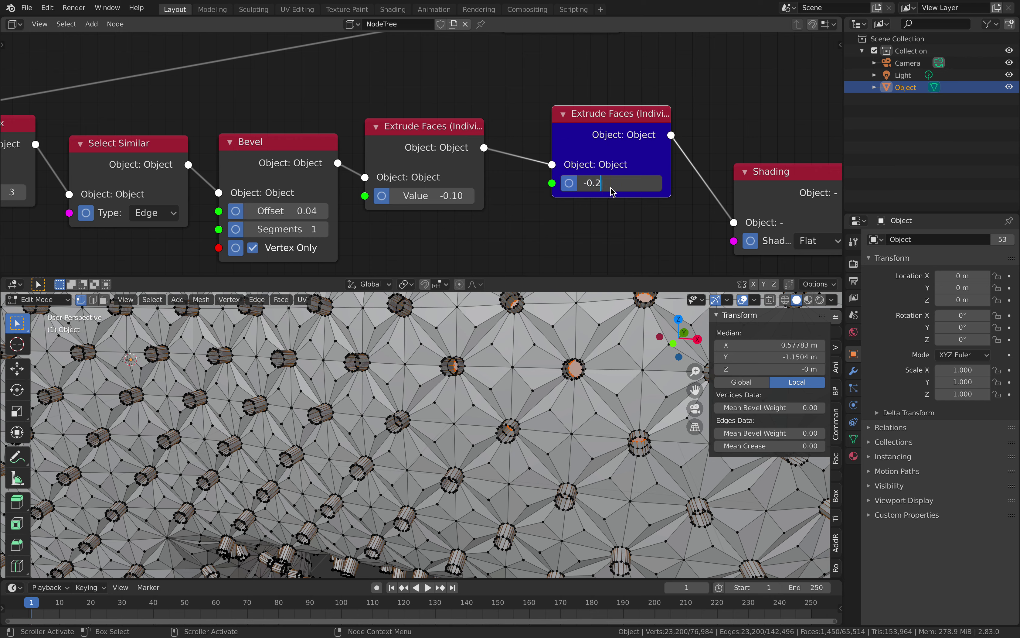
{"action": "key", "text": "Return"}
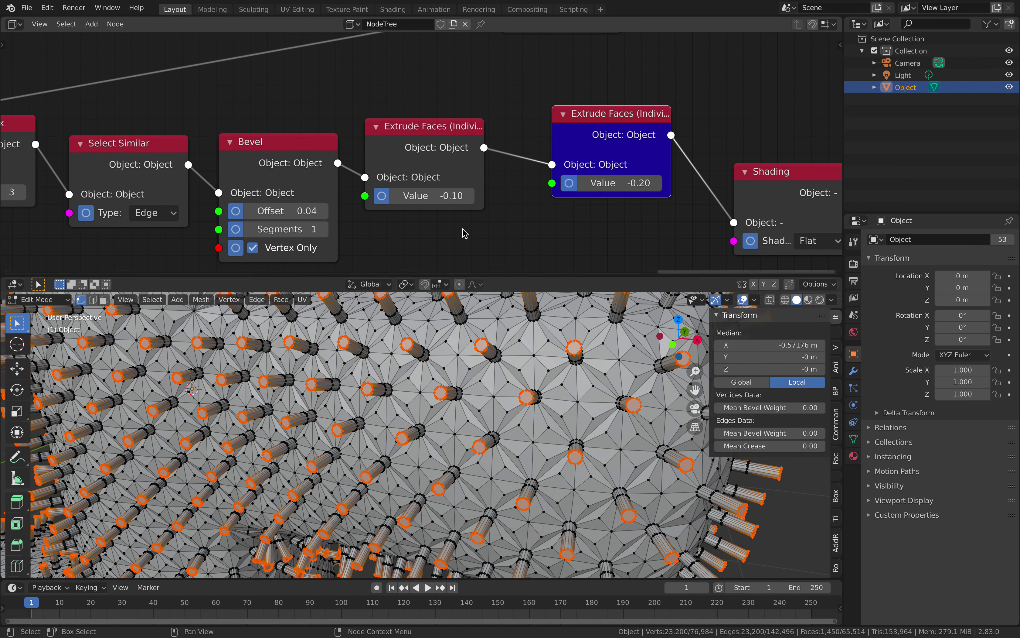
Set the first Extrude Faces value to 0.2, try -0.3 in the second and settle on -0.25.
{"action": "left_click", "coordinate": [441, 195]}
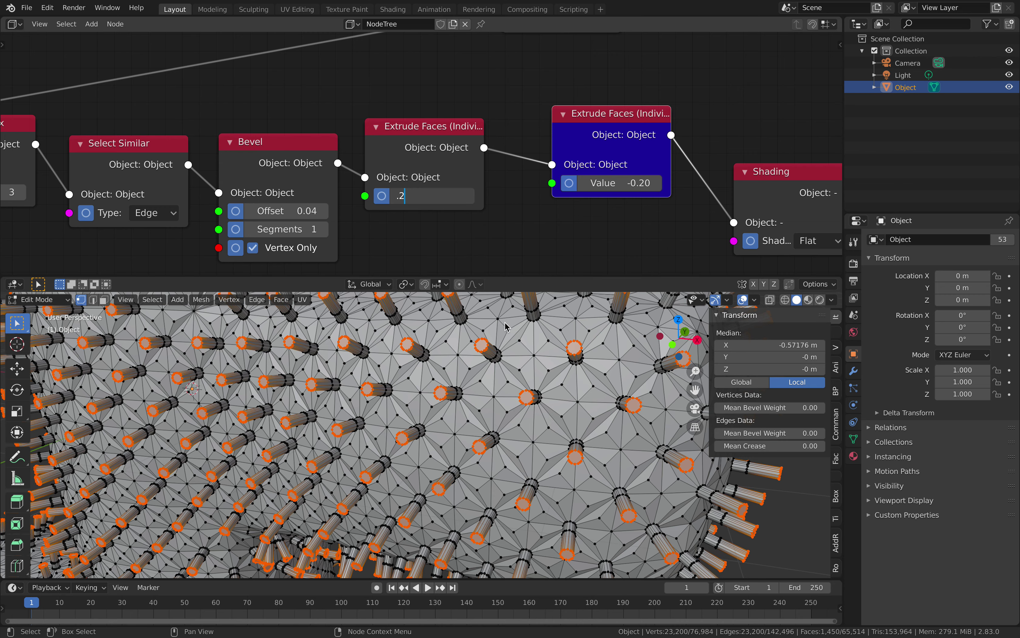
{"action": "key", "text": "Return"}
{"action": "left_click", "coordinate": [627, 183]}
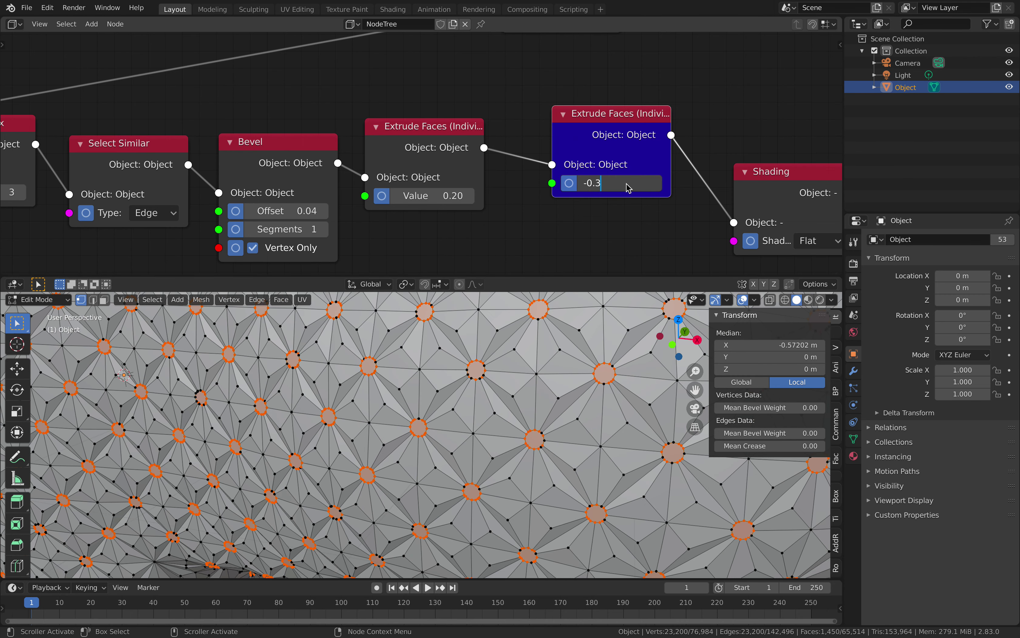
{"action": "type", "text": "-0.3"}
{"action": "key", "text": "Return"}
{"action": "left_click", "coordinate": [639, 183]}
{"action": "key", "text": "Return"}
Return the letter to Object Mode, save the file and set the Shading node as the preview.
{"action": "scroll", "coordinate": [549, 355], "scroll_direction": "down", "scroll_amount": 4}
{"action": "key", "text": "Tab"}
{"action": "scroll", "coordinate": [447, 397], "scroll_direction": "down", "scroll_amount": 4}
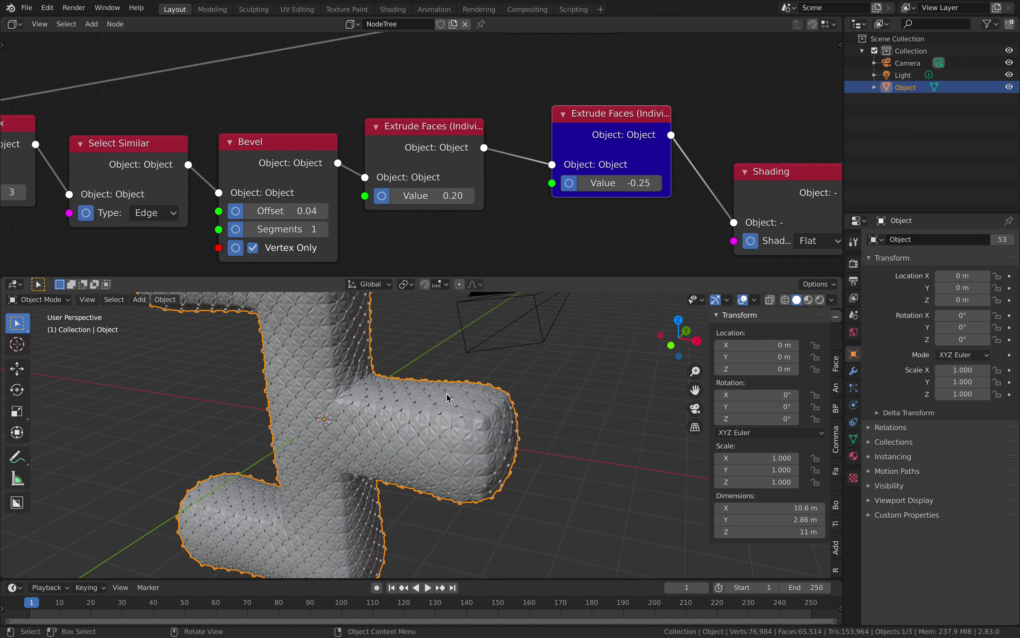
{"action": "scroll", "coordinate": [448, 397], "scroll_direction": "down", "scroll_amount": 4}
{"action": "key", "text": "ctrl+s"}
{"action": "mouse_move", "coordinate": [473, 374]}
{"action": "middle_mouse_down"}
{"action": "mouse_move", "coordinate": [528, 366]}
{"action": "mouse_move", "coordinate": [485, 375]}
{"action": "middle_mouse_up"}
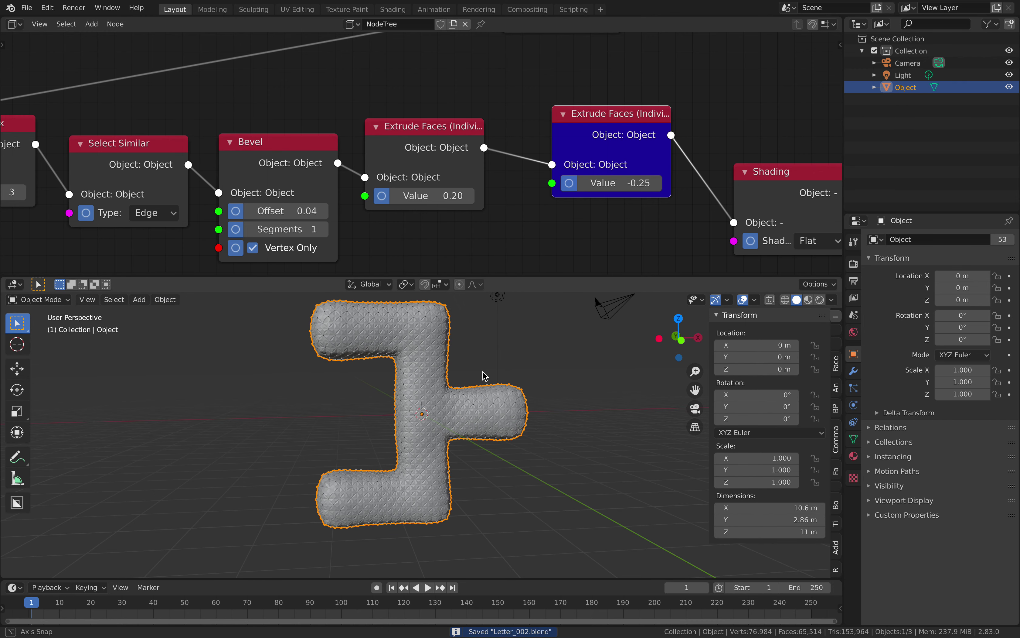
{"action": "middle_click_drag", "start_coordinate": [778, 181], "coordinate": [691, 181]}
{"action": "mouse_move", "coordinate": [692, 182]}
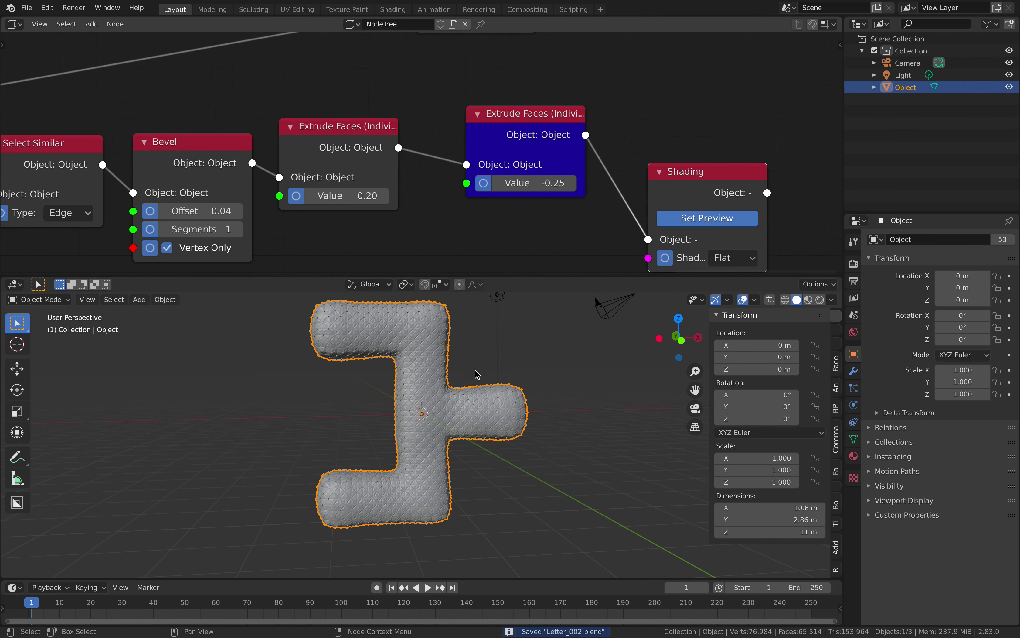
{"action": "mouse_move", "coordinate": [477, 399]}
{"action": "middle_mouse_down"}
{"action": "mouse_move", "coordinate": [519, 405]}
{"action": "mouse_move", "coordinate": [464, 411]}
{"action": "middle_mouse_up"}
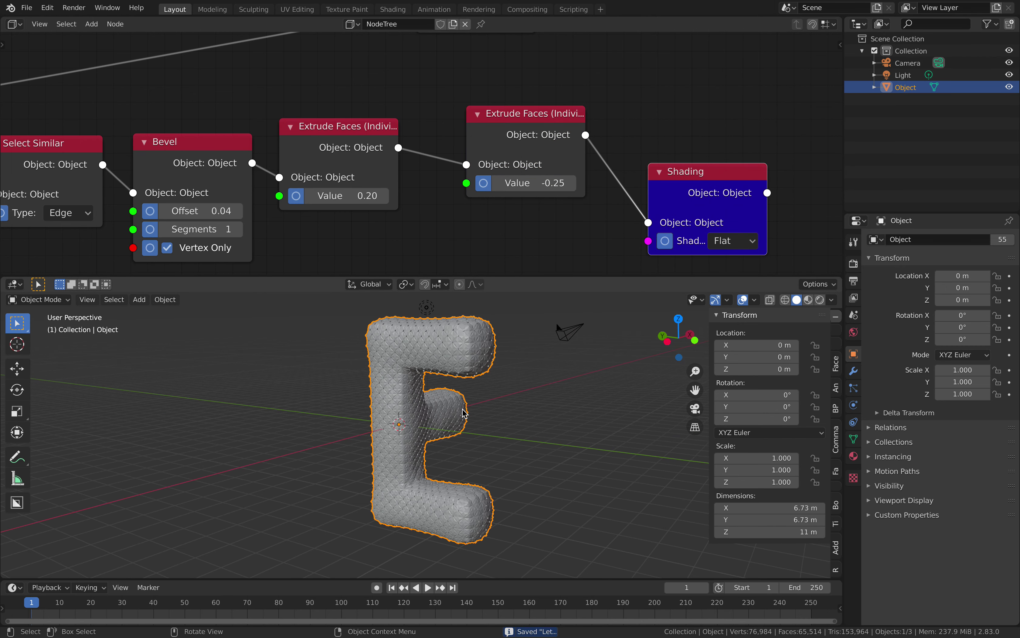
Examine the finished letter and the whole node chain from the selection nodes to Shading, enlarging the 3D viewport.
{"action": "scroll", "coordinate": [514, 169], "scroll_direction": "down", "scroll_amount": 6}
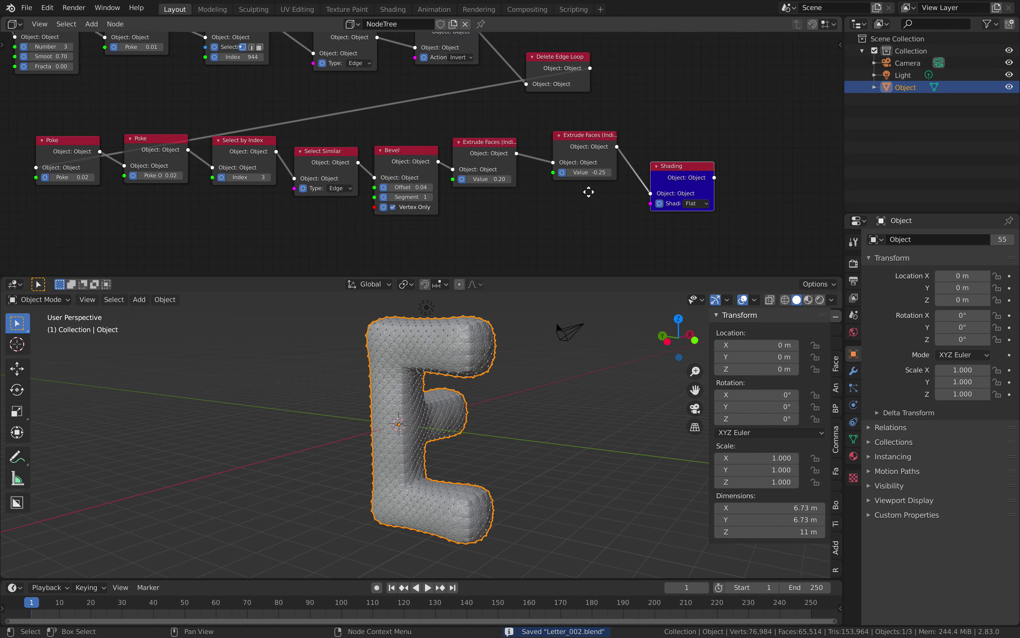
{"action": "middle_click_drag", "start_coordinate": [523, 163], "coordinate": [422, 145]}
{"action": "scroll", "coordinate": [418, 149], "scroll_direction": "up", "scroll_amount": 3}
{"action": "middle_click_drag", "start_coordinate": [441, 386], "coordinate": [491, 370]}
{"action": "middle_click_drag", "start_coordinate": [506, 365], "coordinate": [480, 362], "text": "shift"}
{"action": "scroll", "coordinate": [472, 350], "scroll_direction": "up", "scroll_amount": 3}
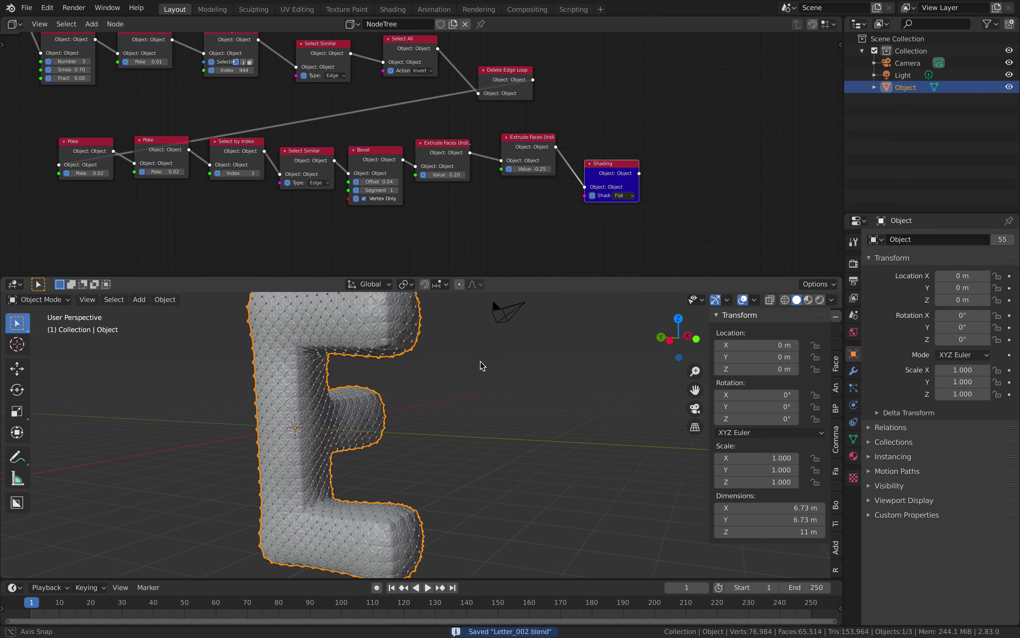
{"action": "left_click_drag", "start_coordinate": [498, 276], "coordinate": [501, 253]}
{"action": "scroll", "coordinate": [270, 156], "scroll_direction": "down", "scroll_amount": 1}
{"action": "middle_click_drag", "start_coordinate": [270, 156], "coordinate": [451, 180]}
{"action": "scroll", "coordinate": [343, 142], "scroll_direction": "up", "scroll_amount": 1}
{"action": "middle_click_drag", "start_coordinate": [344, 141], "coordinate": [554, 171]}
{"action": "scroll", "coordinate": [554, 171], "scroll_direction": "down", "scroll_amount": 1}
{"action": "middle_click_drag", "start_coordinate": [298, 136], "coordinate": [454, 151]}
{"action": "middle_click_drag", "start_coordinate": [540, 166], "coordinate": [308, 123]}
Duplicate the letter and place the copy about -8.48 m along the Y axis.
{"action": "middle_click_drag", "start_coordinate": [415, 337], "coordinate": [360, 356]}
{"action": "scroll", "coordinate": [360, 356], "scroll_direction": "down", "scroll_amount": 1}
{"action": "key", "text": "shift+d"}
{"action": "key", "text": "y"}
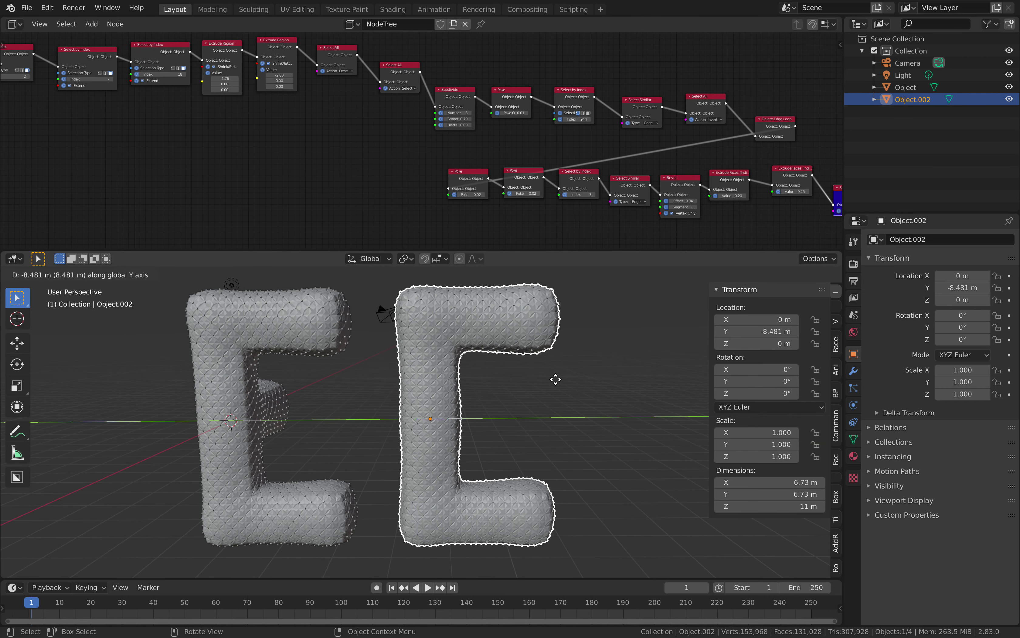
{"action": "left_click", "coordinate": [508, 368]}
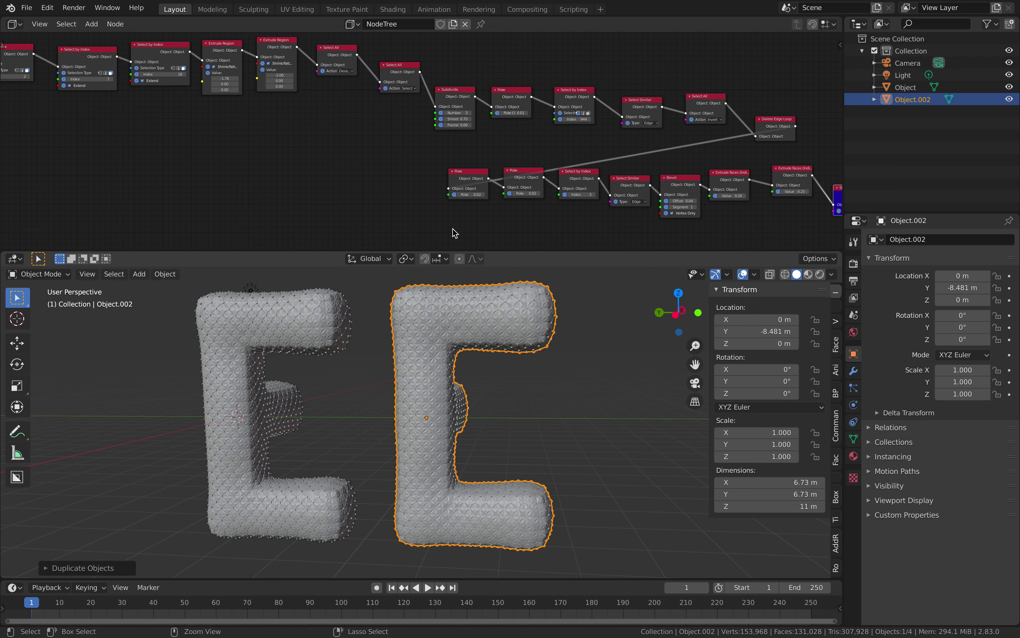
Add a level 2 subdivision surface to the duplicated letter and examine its tufted pattern.
{"action": "key", "text": "ctrl+2"}
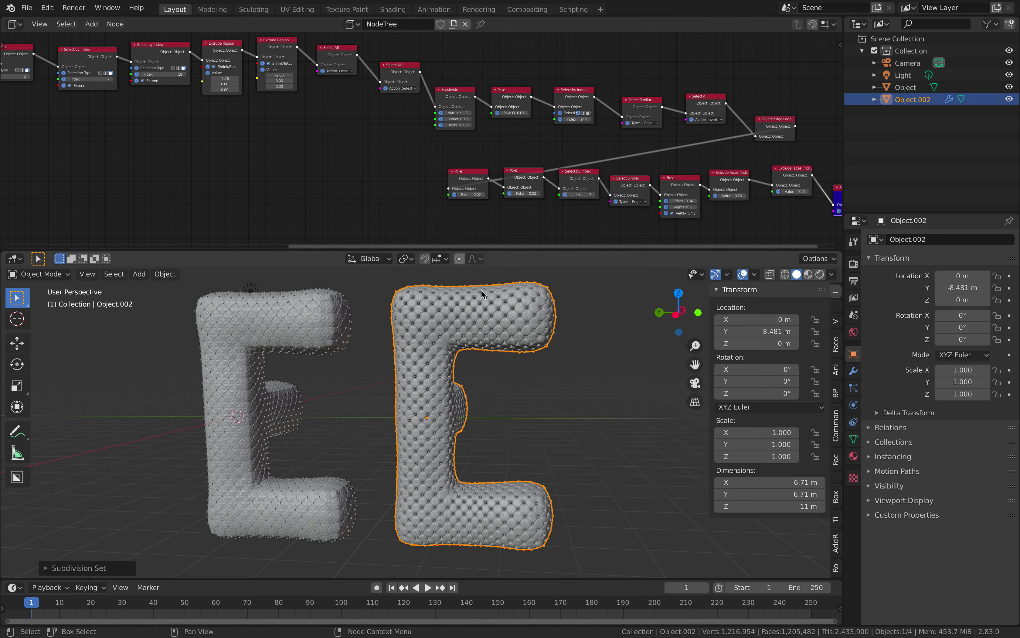
{"action": "left_click", "coordinate": [553, 360]}
{"action": "scroll", "coordinate": [567, 398], "scroll_direction": "up", "scroll_amount": 4}
{"action": "scroll", "coordinate": [570, 395], "scroll_direction": "up", "scroll_amount": 6}
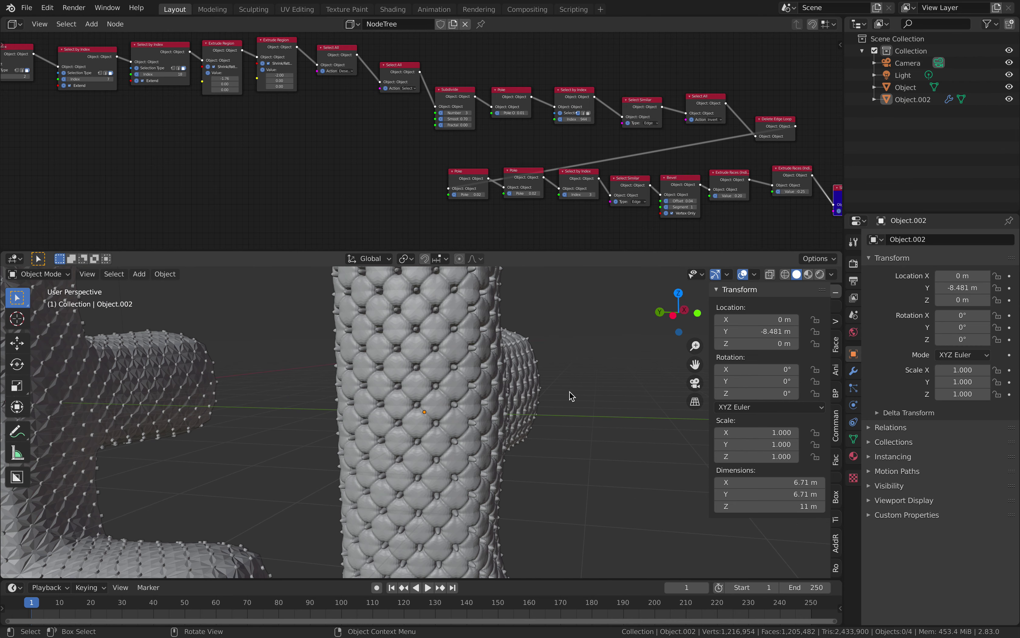
Shade the duplicated letter smooth, inspect its tufted surface up close and clear the selection with both letters in view.
{"action": "left_click", "coordinate": [483, 376]}
{"action": "right_click", "coordinate": [484, 375]}
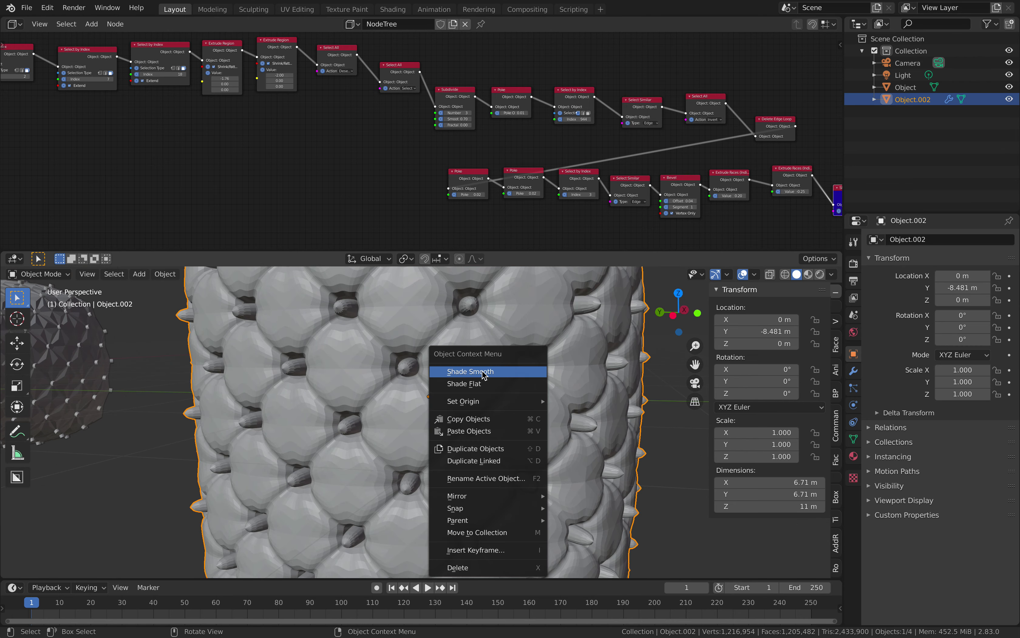
{"action": "left_click", "coordinate": [483, 371]}
{"action": "scroll", "coordinate": [457, 377], "scroll_direction": "down", "scroll_amount": 5}
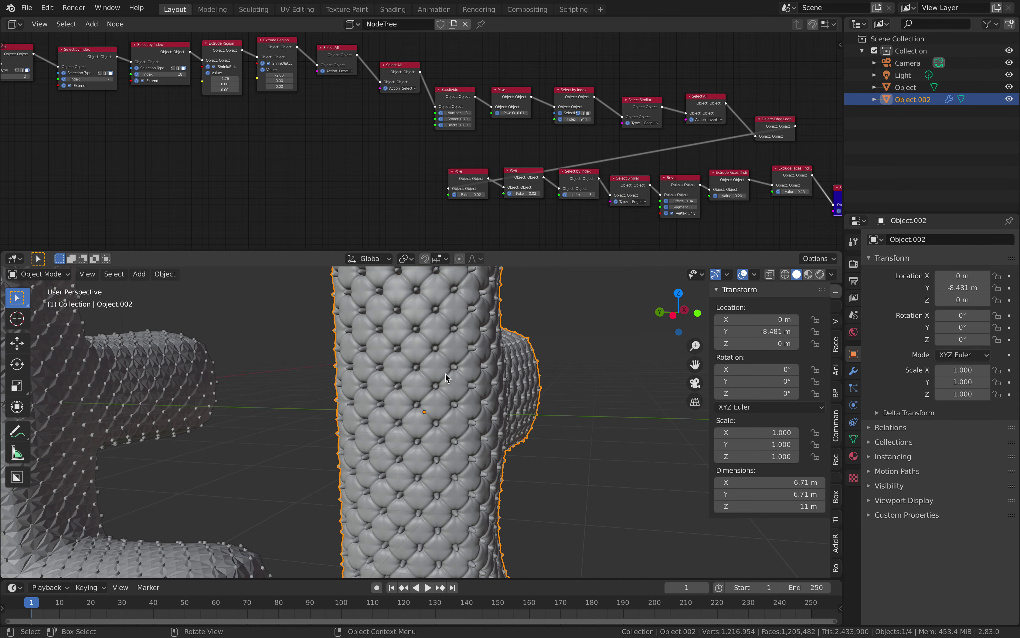
{"action": "scroll", "coordinate": [494, 363], "scroll_direction": "up", "scroll_amount": 5}
{"action": "scroll", "coordinate": [497, 364], "scroll_direction": "down", "scroll_amount": 9}
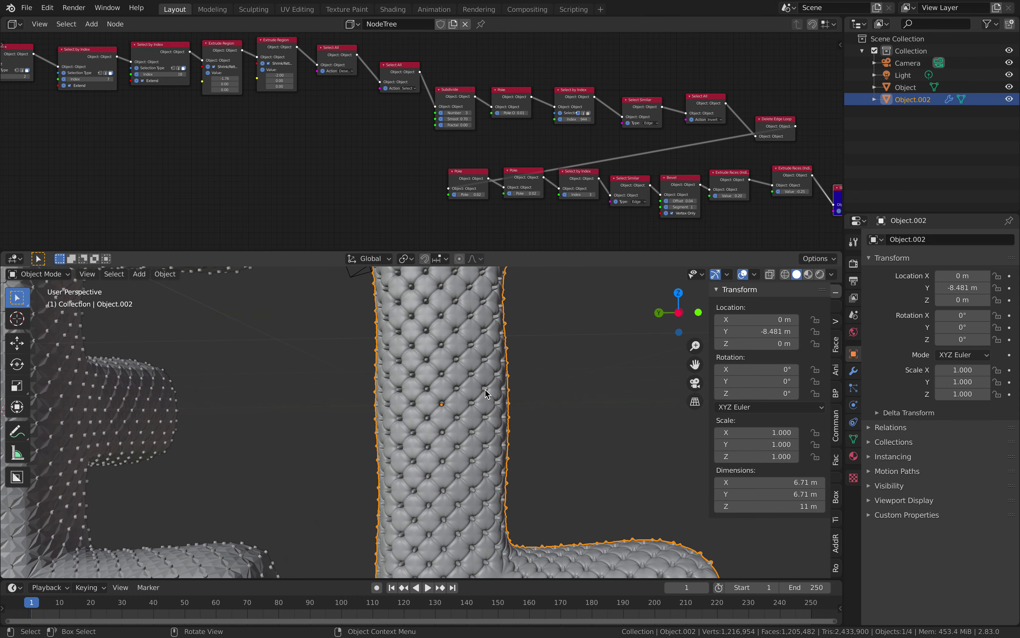
{"action": "key", "text": "a"}
{"action": "key", "text": "alt+a"}
{"action": "middle_click_drag", "start_coordinate": [524, 391], "coordinate": [533, 411]}
{"action": "scroll", "coordinate": [328, 145], "scroll_direction": "down", "scroll_amount": 11}
Rename the node tree as SC_Selective_extrude.
{"action": "middle_click_drag", "start_coordinate": [314, 148], "coordinate": [399, 153]}
{"action": "scroll", "coordinate": [398, 151], "scroll_direction": "up", "scroll_amount": 2}
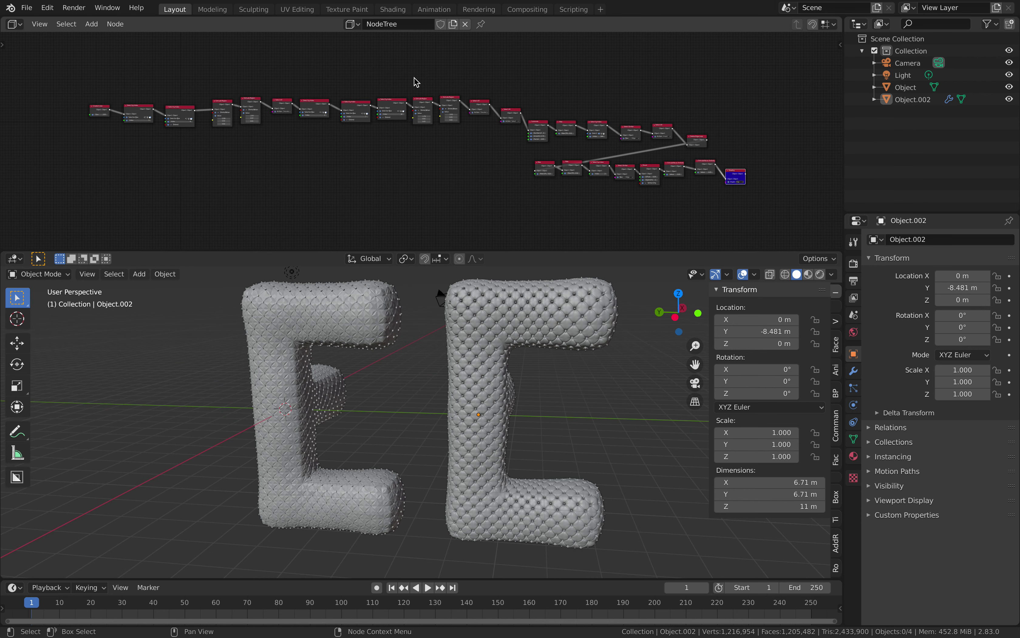
{"action": "scroll", "coordinate": [414, 77], "scroll_direction": "up", "scroll_amount": 1}
{"action": "left_click", "coordinate": [406, 24]}
{"action": "type", "text": "SC_Selective_ext"}
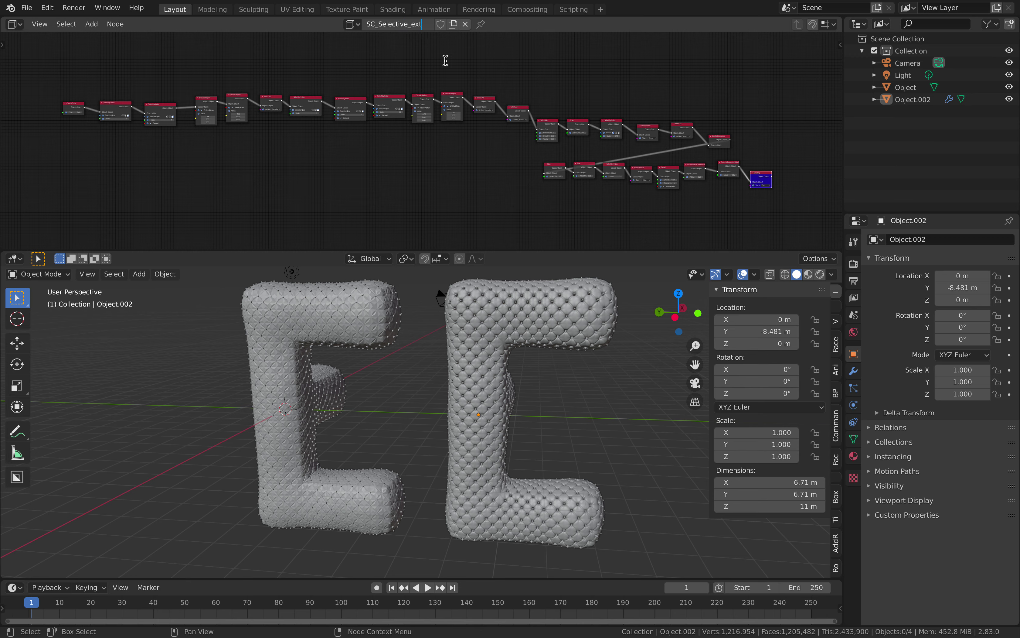
{"action": "type", "text": "rude"}
{"action": "key", "text": "Return"}
Give the node tree a fake user and save the file.
{"action": "left_click", "coordinate": [440, 23]}
{"action": "scroll", "coordinate": [519, 86], "scroll_direction": "up", "scroll_amount": 2}
{"action": "key", "text": "ctrl+s"}
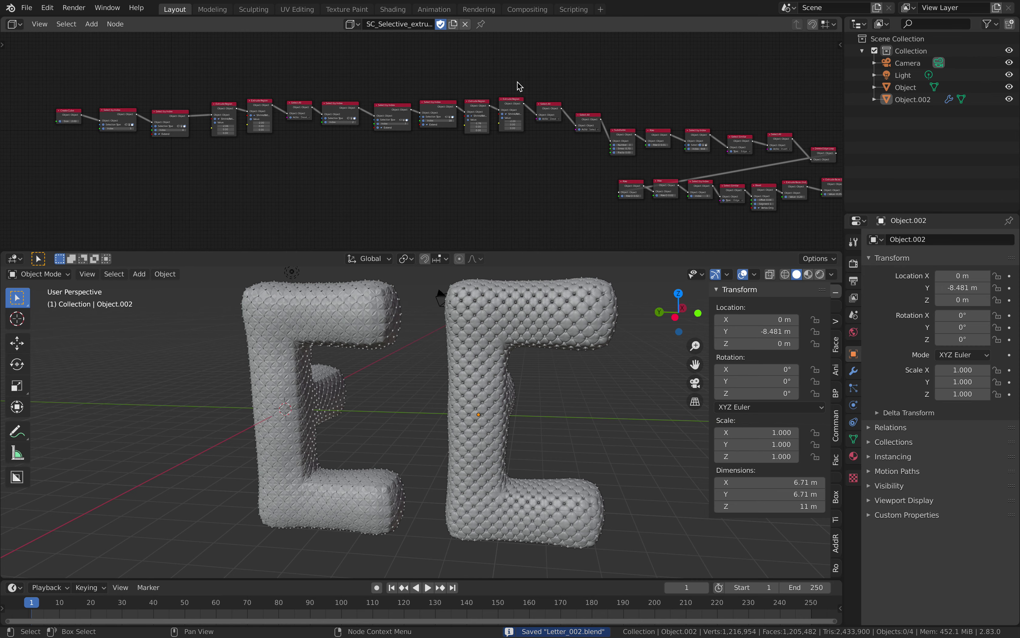
Move all nodes from Subdivide through Shading together so they sit as lower rows beneath the start of the chain.
{"action": "scroll", "coordinate": [519, 86], "scroll_direction": "down", "scroll_amount": 2}
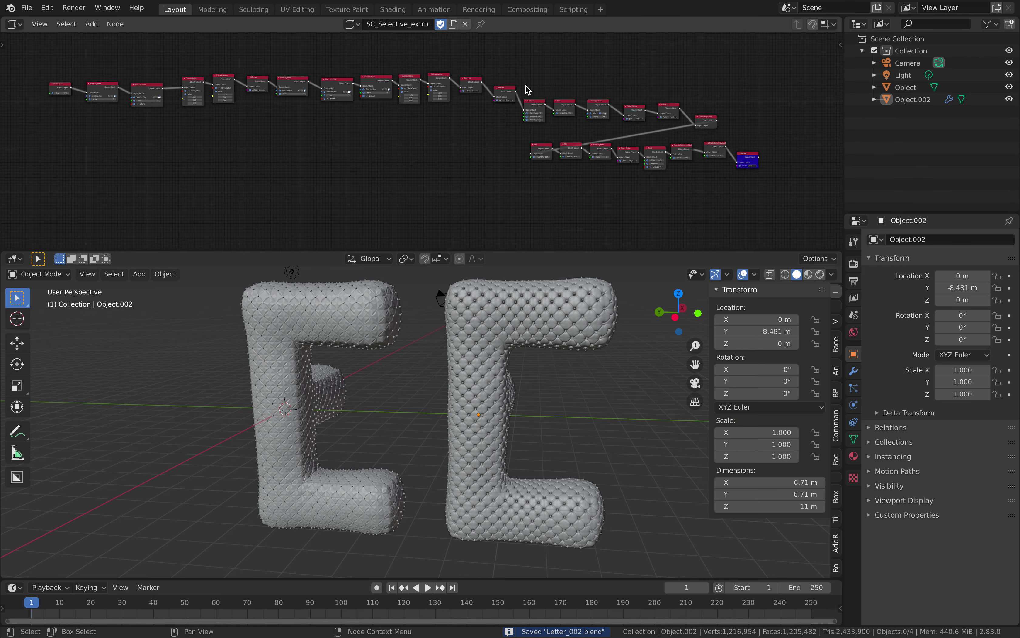
{"action": "left_click_drag", "start_coordinate": [527, 85], "coordinate": [790, 186]}
{"action": "key", "text": "g"}
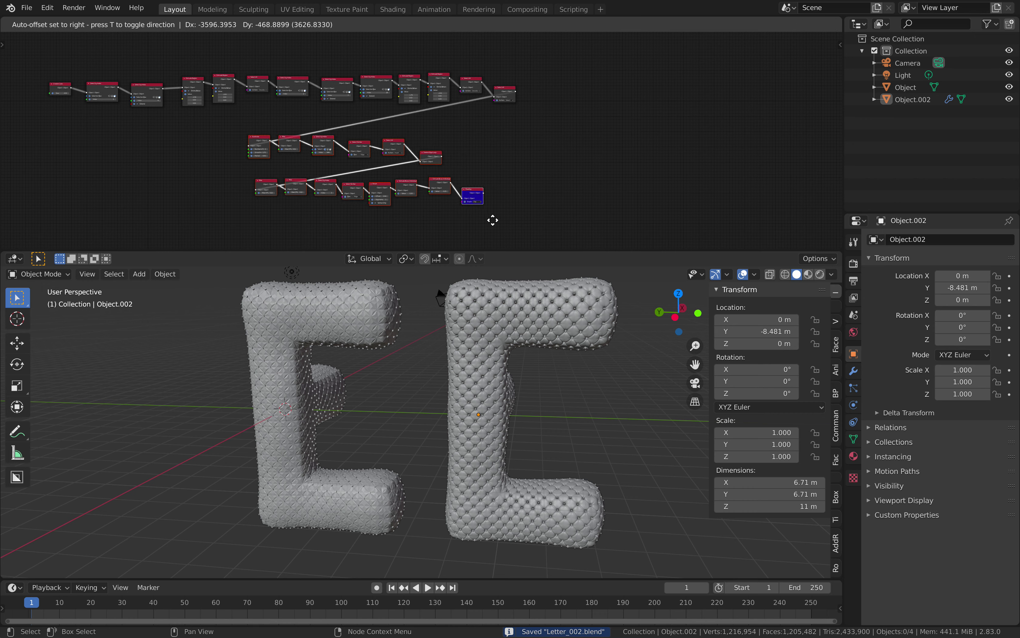
{"action": "left_click", "coordinate": [568, 228]}
Rearrange the first two Select by Index nodes and the following two Extrude Region nodes higher in the top row.
{"action": "middle_click_drag", "start_coordinate": [335, 137], "coordinate": [567, 181]}
{"action": "scroll", "coordinate": [386, 128], "scroll_direction": "up", "scroll_amount": 15}
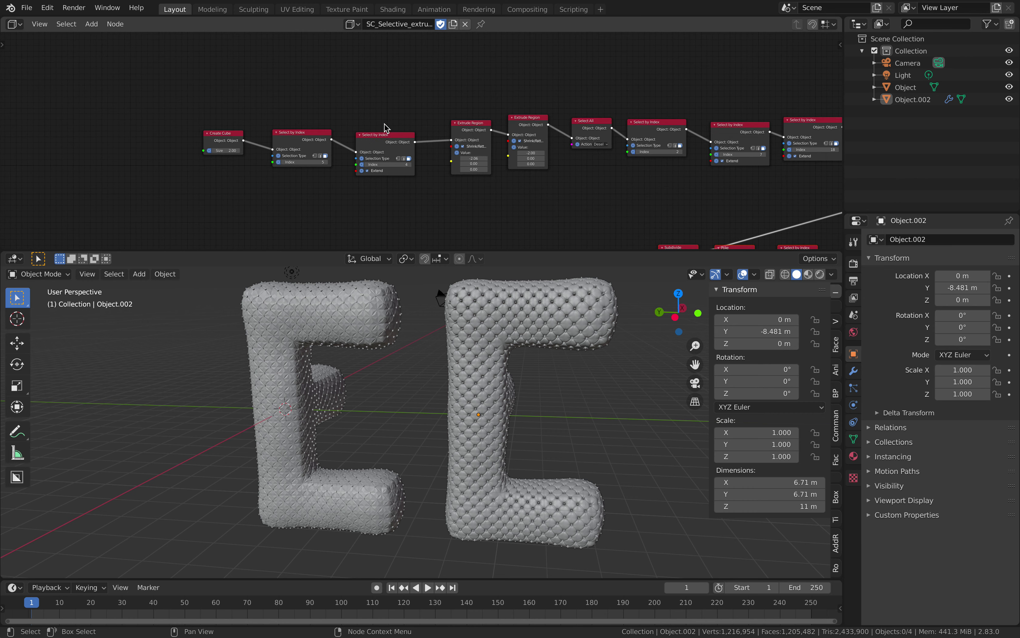
{"action": "middle_click_drag", "start_coordinate": [384, 126], "coordinate": [460, 119]}
{"action": "left_click_drag", "start_coordinate": [280, 120], "coordinate": [265, 67]}
{"action": "left_click_drag", "start_coordinate": [406, 121], "coordinate": [389, 73]}
{"action": "middle_click_drag", "start_coordinate": [383, 86], "coordinate": [294, 95]}
{"action": "middle_click_drag", "start_coordinate": [352, 111], "coordinate": [279, 98]}
{"action": "left_click_drag", "start_coordinate": [268, 79], "coordinate": [266, 57]}
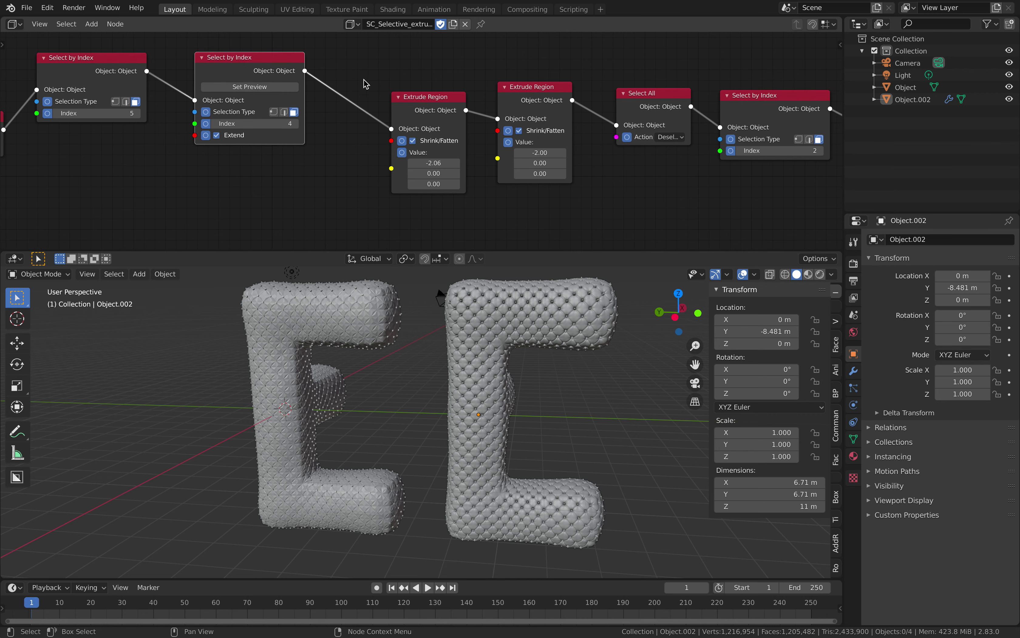
{"action": "left_click_drag", "start_coordinate": [426, 98], "coordinate": [396, 65]}
{"action": "left_click_drag", "start_coordinate": [538, 89], "coordinate": [523, 74]}
{"action": "scroll", "coordinate": [523, 74], "scroll_direction": "down", "scroll_amount": 4}
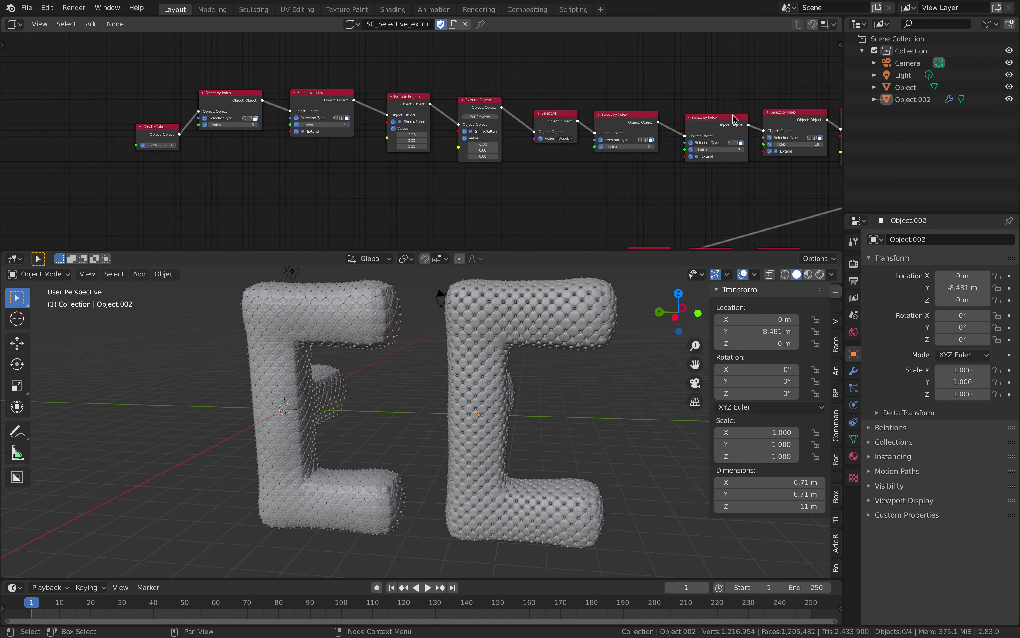
Widen the node editor and 3D viewport, and raise the first two Extrude Region nodes above their neighbours.
{"action": "left_click", "coordinate": [848, 100]}
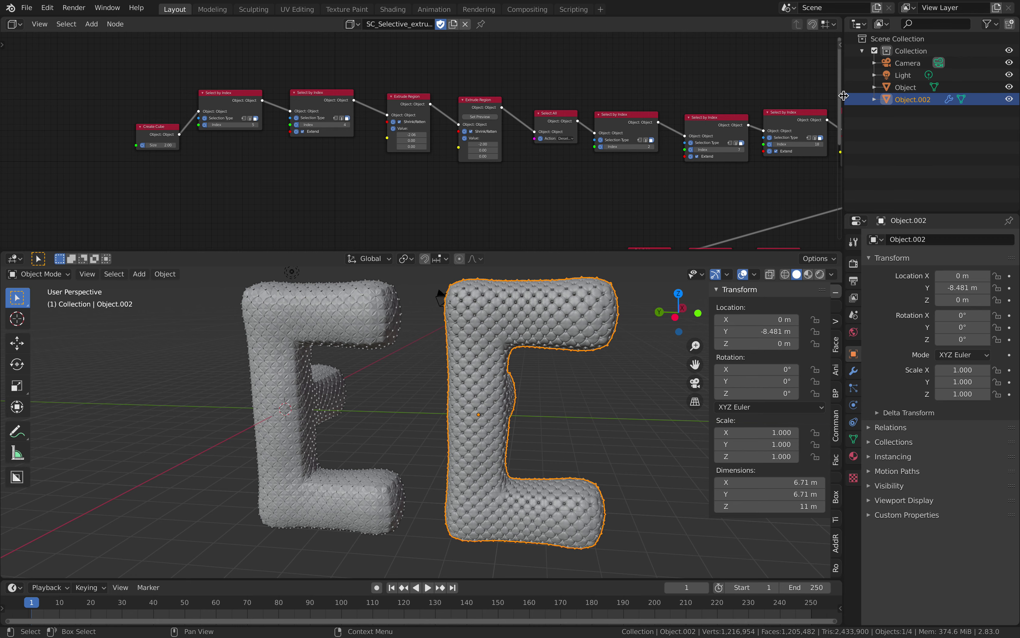
{"action": "left_click_drag", "start_coordinate": [844, 101], "coordinate": [930, 101]}
{"action": "mouse_move", "coordinate": [530, 93]}
{"action": "left_mouse_down"}
{"action": "mouse_move", "coordinate": [543, 87]}
{"action": "mouse_move", "coordinate": [534, 71]}
{"action": "left_mouse_up"}
{"action": "left_click_drag", "start_coordinate": [442, 90], "coordinate": [440, 68]}
{"action": "middle_click_drag", "start_coordinate": [375, 101], "coordinate": [464, 97]}
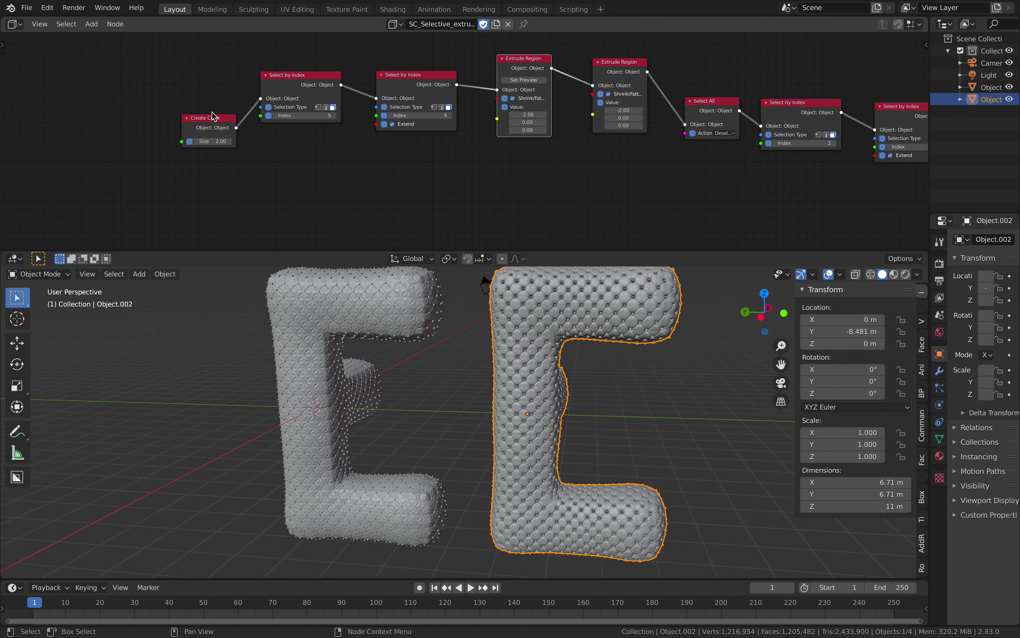
Move the Create Cube node farther away from the first Select by Index node and view both letters from another side.
{"action": "left_click_drag", "start_coordinate": [212, 113], "coordinate": [162, 117]}
{"action": "middle_click_drag", "start_coordinate": [170, 144], "coordinate": [194, 130]}
{"action": "middle_click_drag", "start_coordinate": [322, 375], "coordinate": [352, 382]}
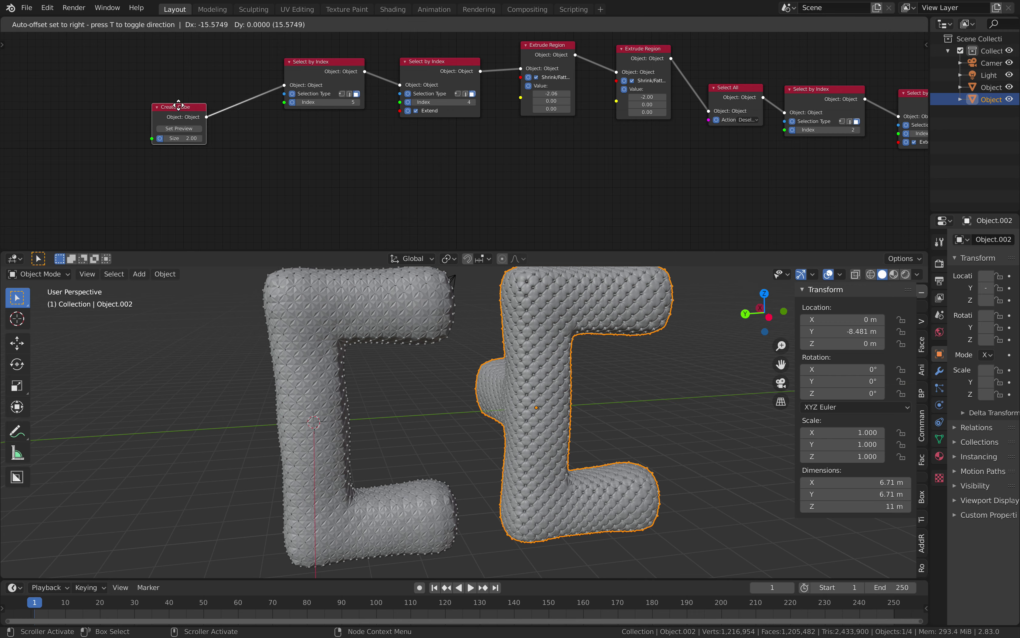
{"action": "left_click_drag", "start_coordinate": [202, 107], "coordinate": [196, 103]}
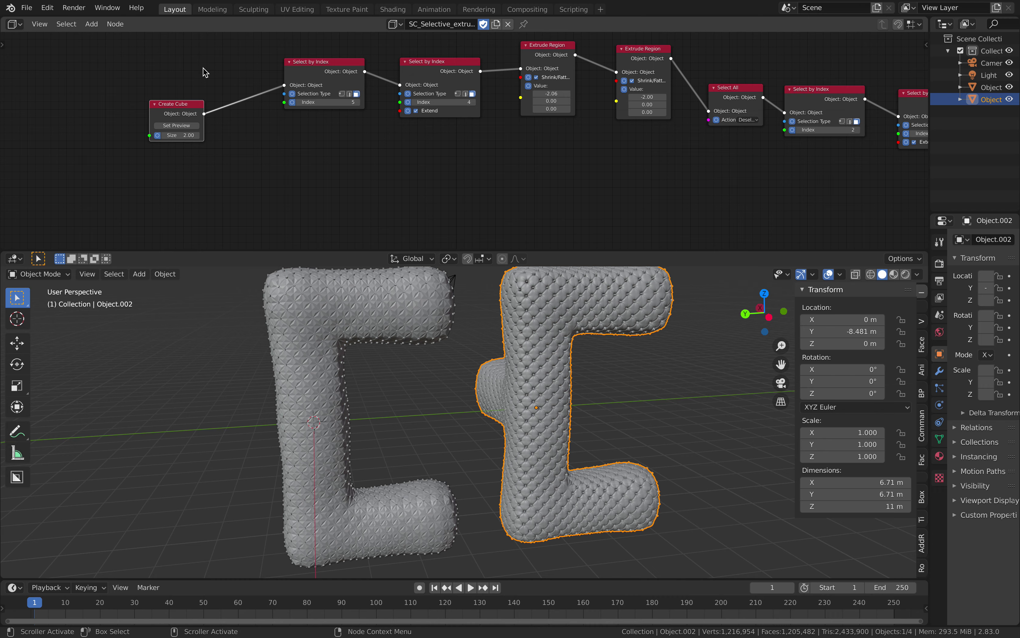
Shift the first Select by Index node slightly toward Create Cube and view both letters with their middle arms showing.
{"action": "mouse_move", "coordinate": [381, 374]}
{"action": "middle_mouse_down"}
{"action": "mouse_move", "coordinate": [542, 364]}
{"action": "mouse_move", "coordinate": [578, 375]}
{"action": "mouse_move", "coordinate": [377, 357]}
{"action": "mouse_move", "coordinate": [419, 389]}
{"action": "mouse_move", "coordinate": [371, 384]}
{"action": "middle_mouse_up"}
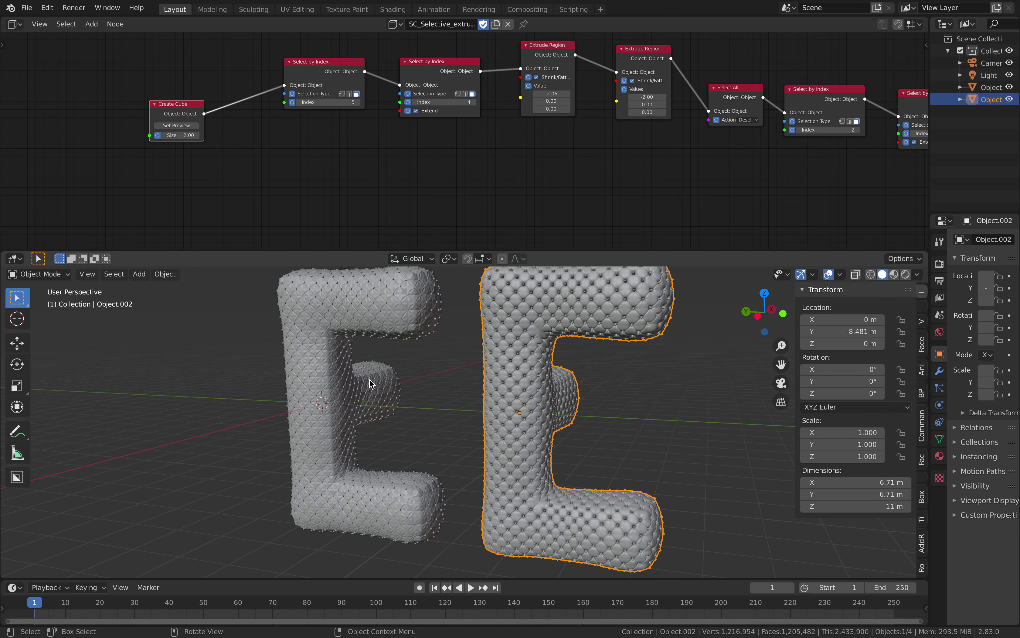
{"action": "scroll", "coordinate": [369, 379], "scroll_direction": "up", "scroll_amount": 5}
{"action": "left_click_drag", "start_coordinate": [312, 63], "coordinate": [297, 66]}
{"action": "scroll", "coordinate": [380, 85], "scroll_direction": "down", "scroll_amount": 2}
{"action": "middle_click_drag", "start_coordinate": [529, 367], "coordinate": [465, 358]}
{"action": "scroll", "coordinate": [469, 353], "scroll_direction": "down", "scroll_amount": 3}
{"action": "scroll", "coordinate": [464, 358], "scroll_direction": "up", "scroll_amount": 2}
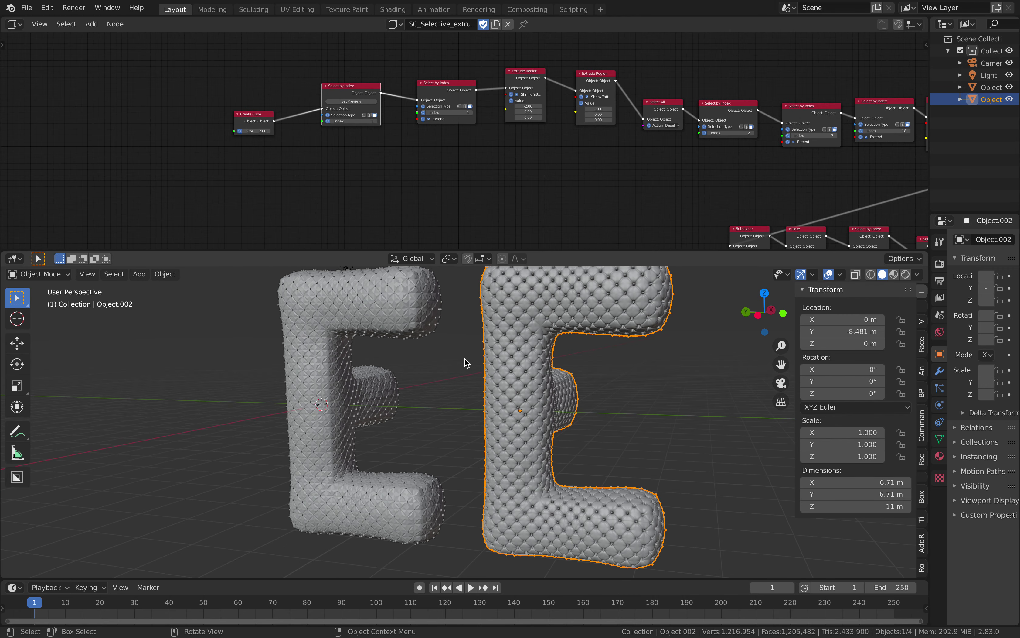